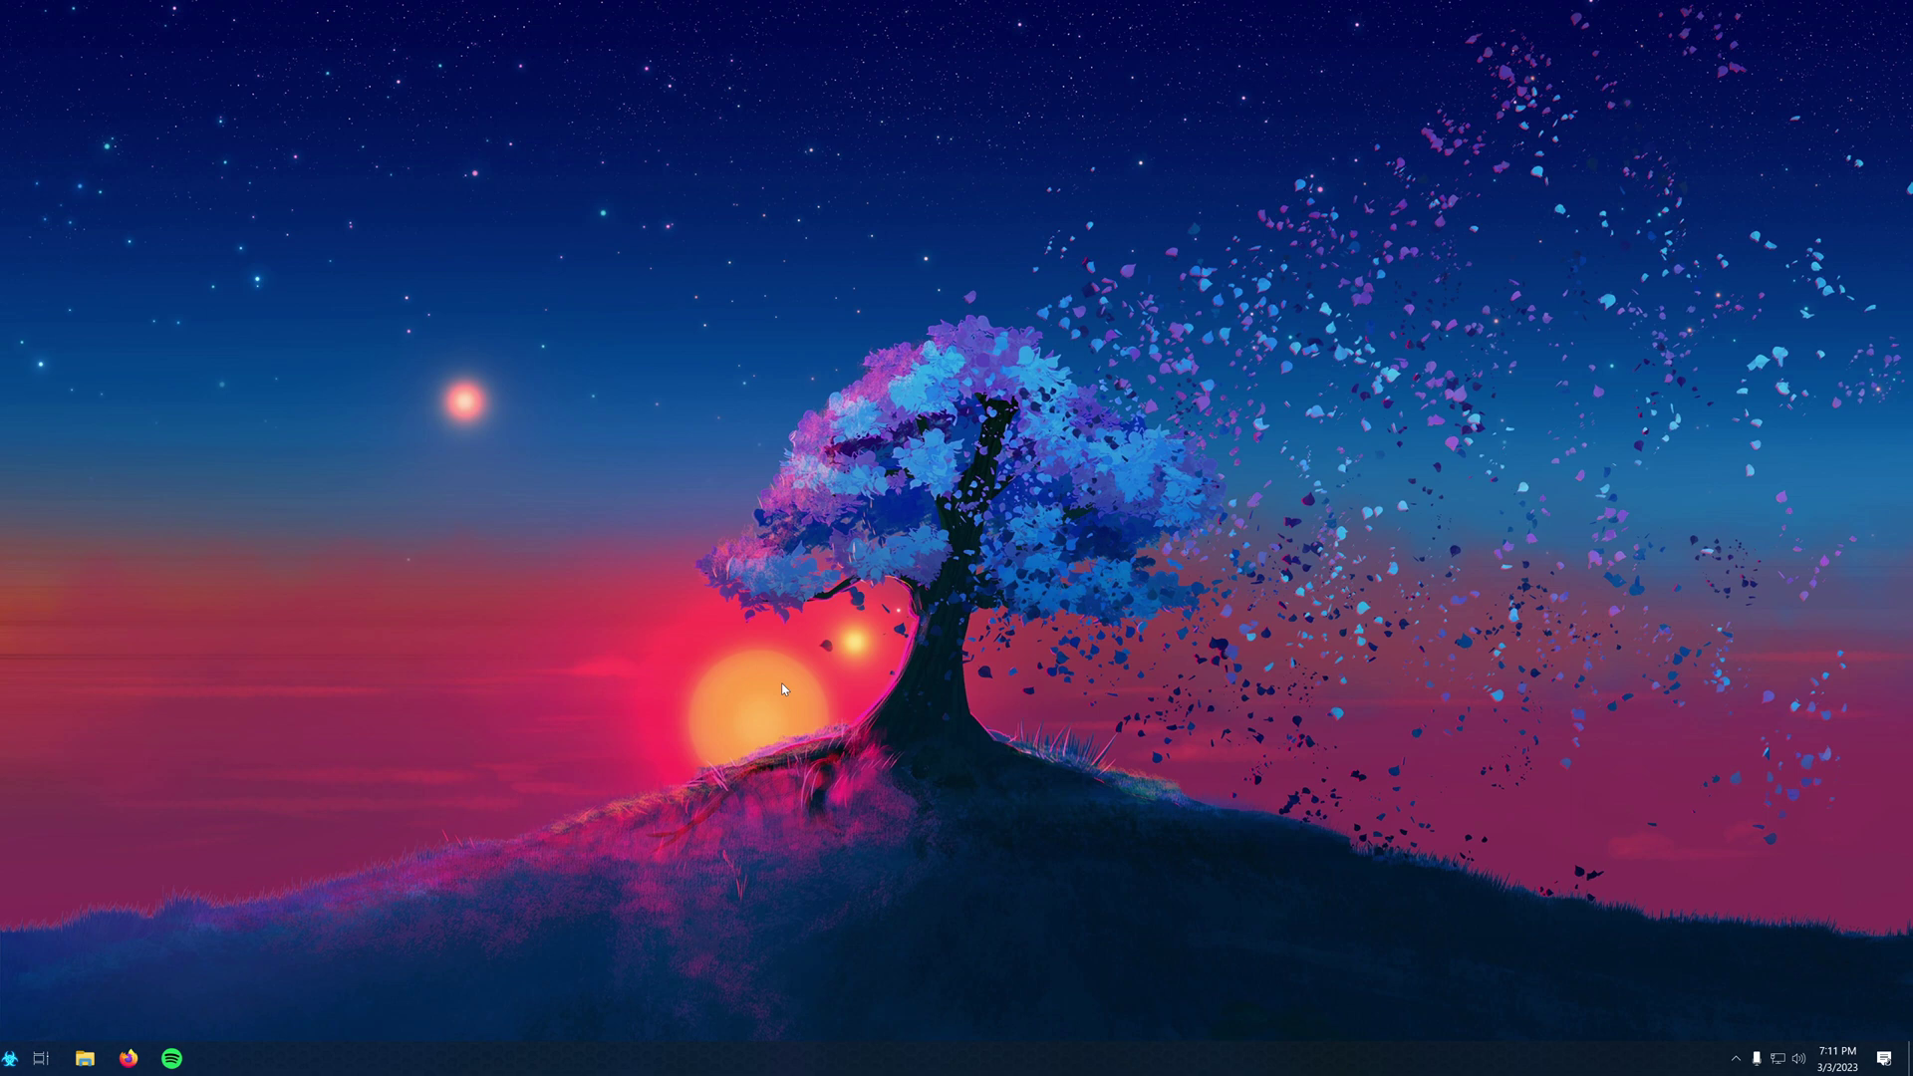
- From Settings > Update & Security > Windows Security, open the Virus & threat protection page
{"action": "left_click", "coordinate": [11, 1058]}
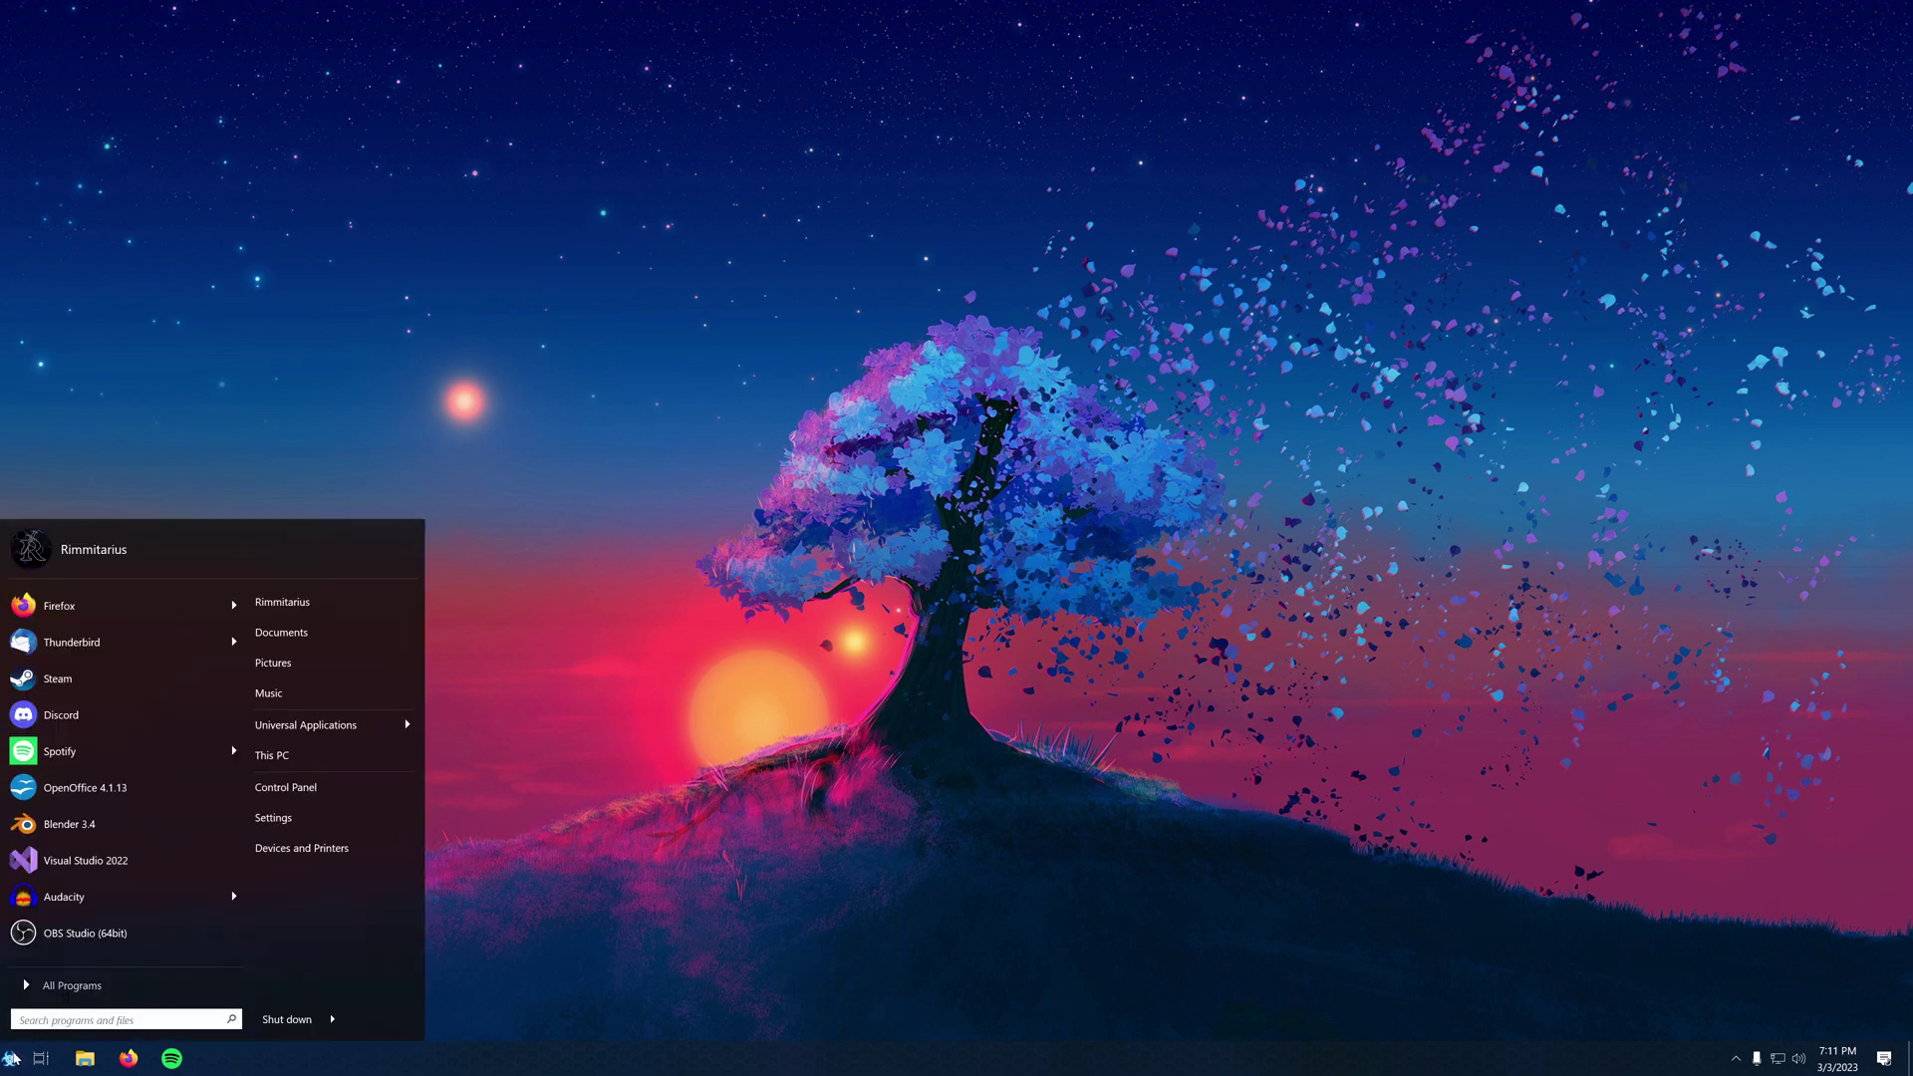
{"action": "type", "text": "settings"}
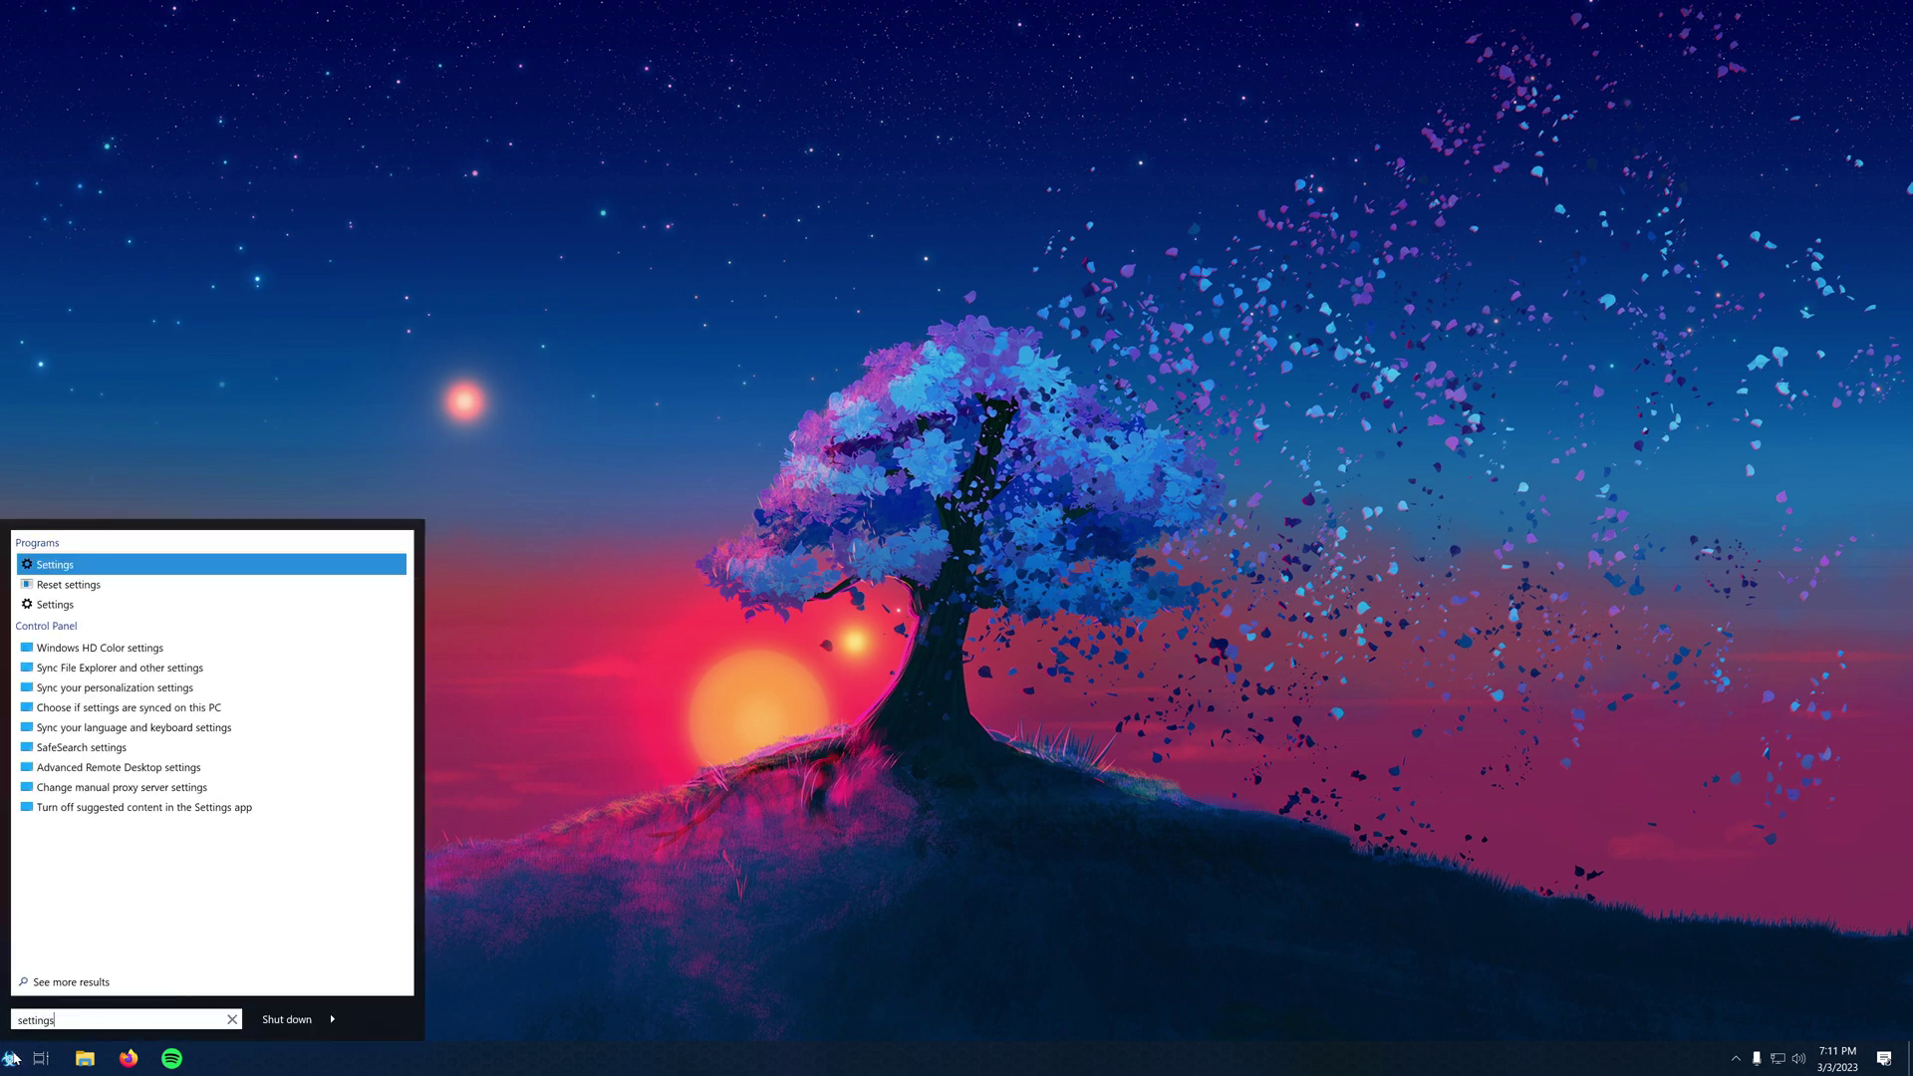
{"action": "key", "text": "Return"}
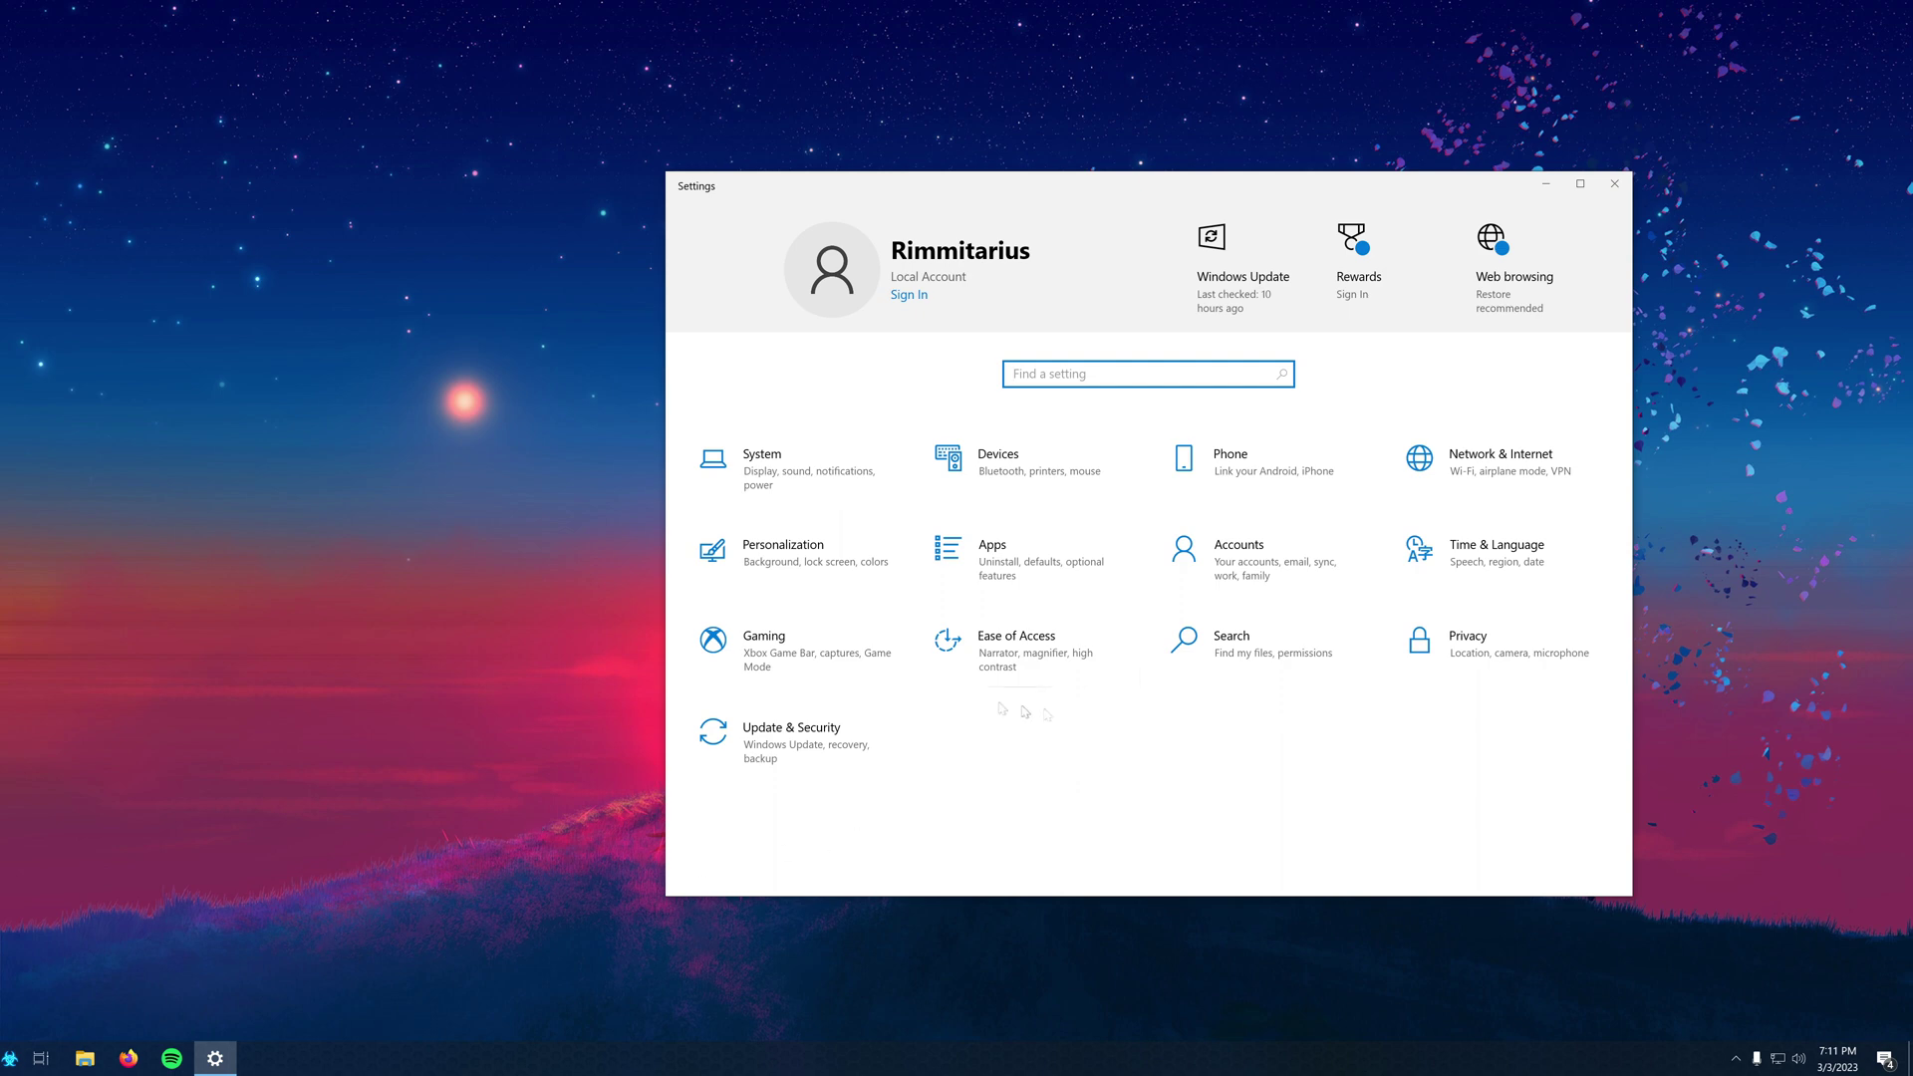
{"action": "left_click", "coordinate": [796, 753]}
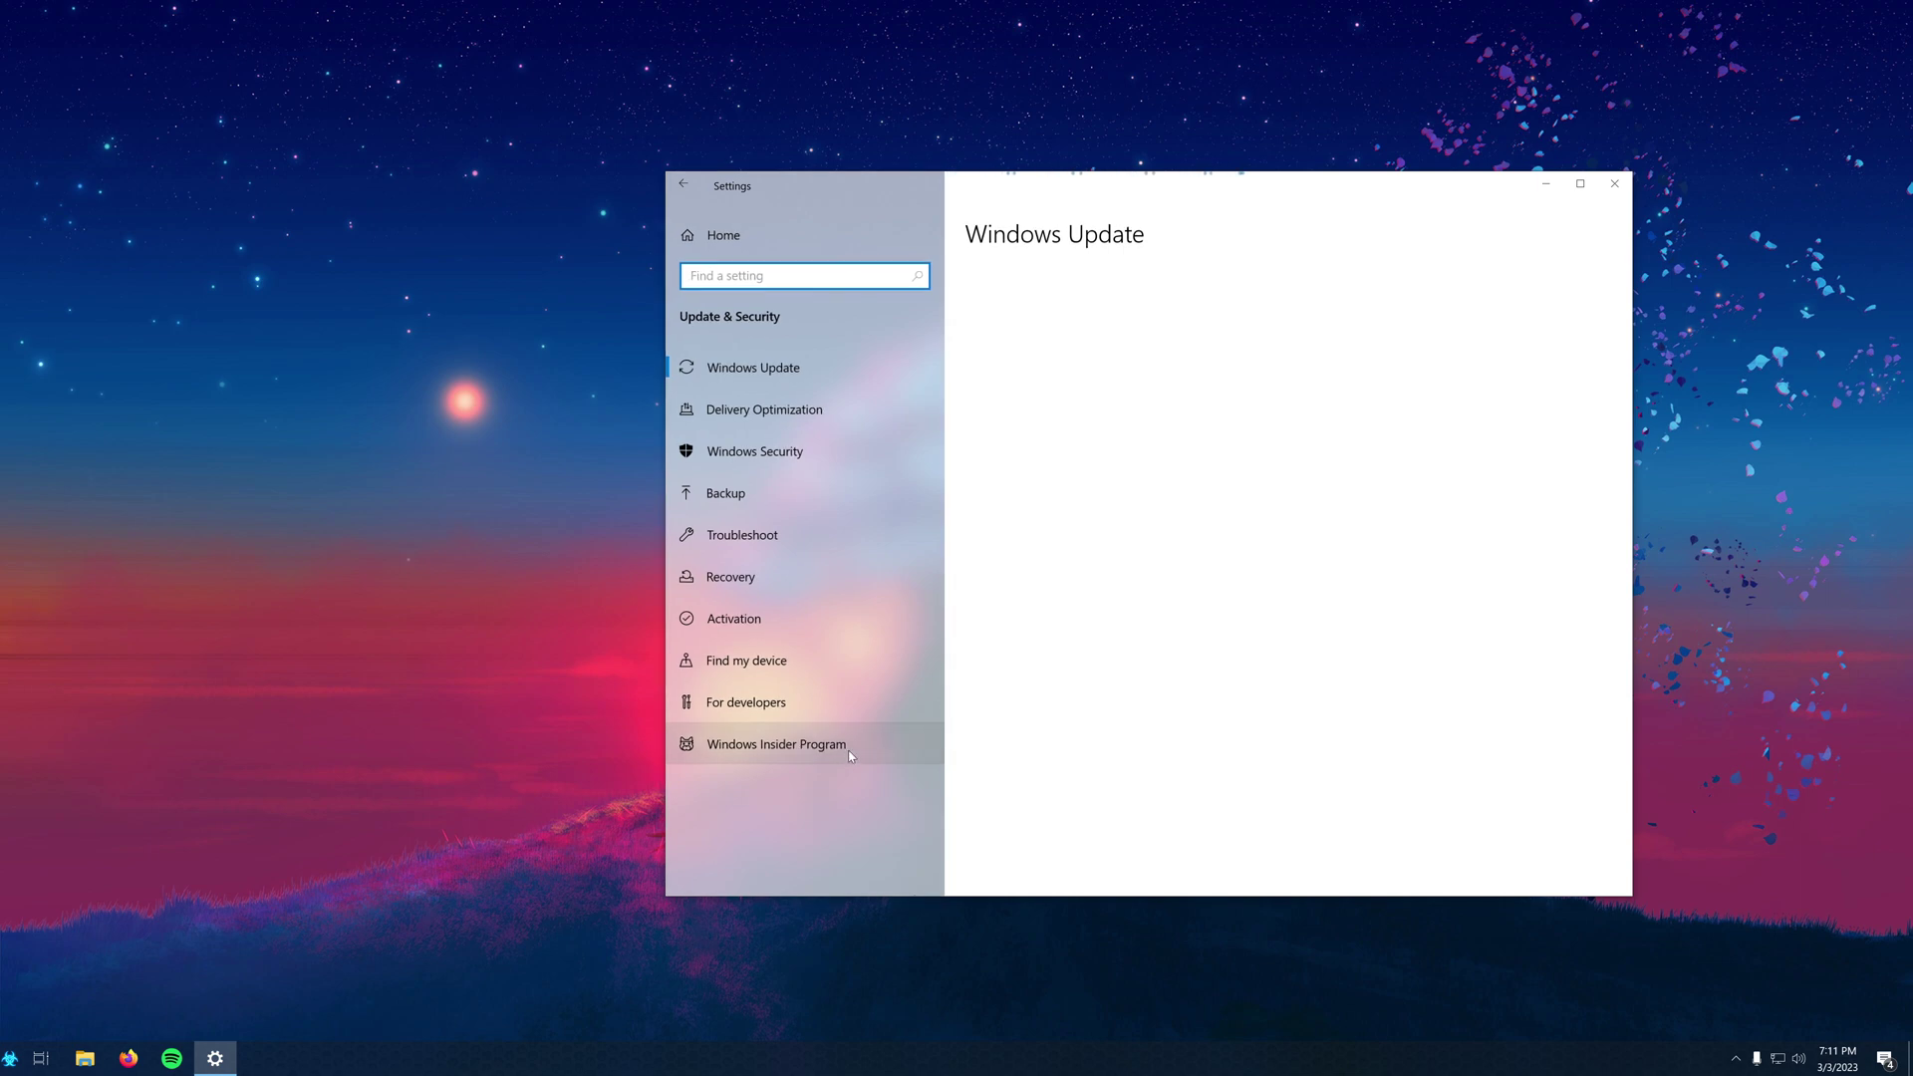
{"action": "left_click", "coordinate": [817, 453]}
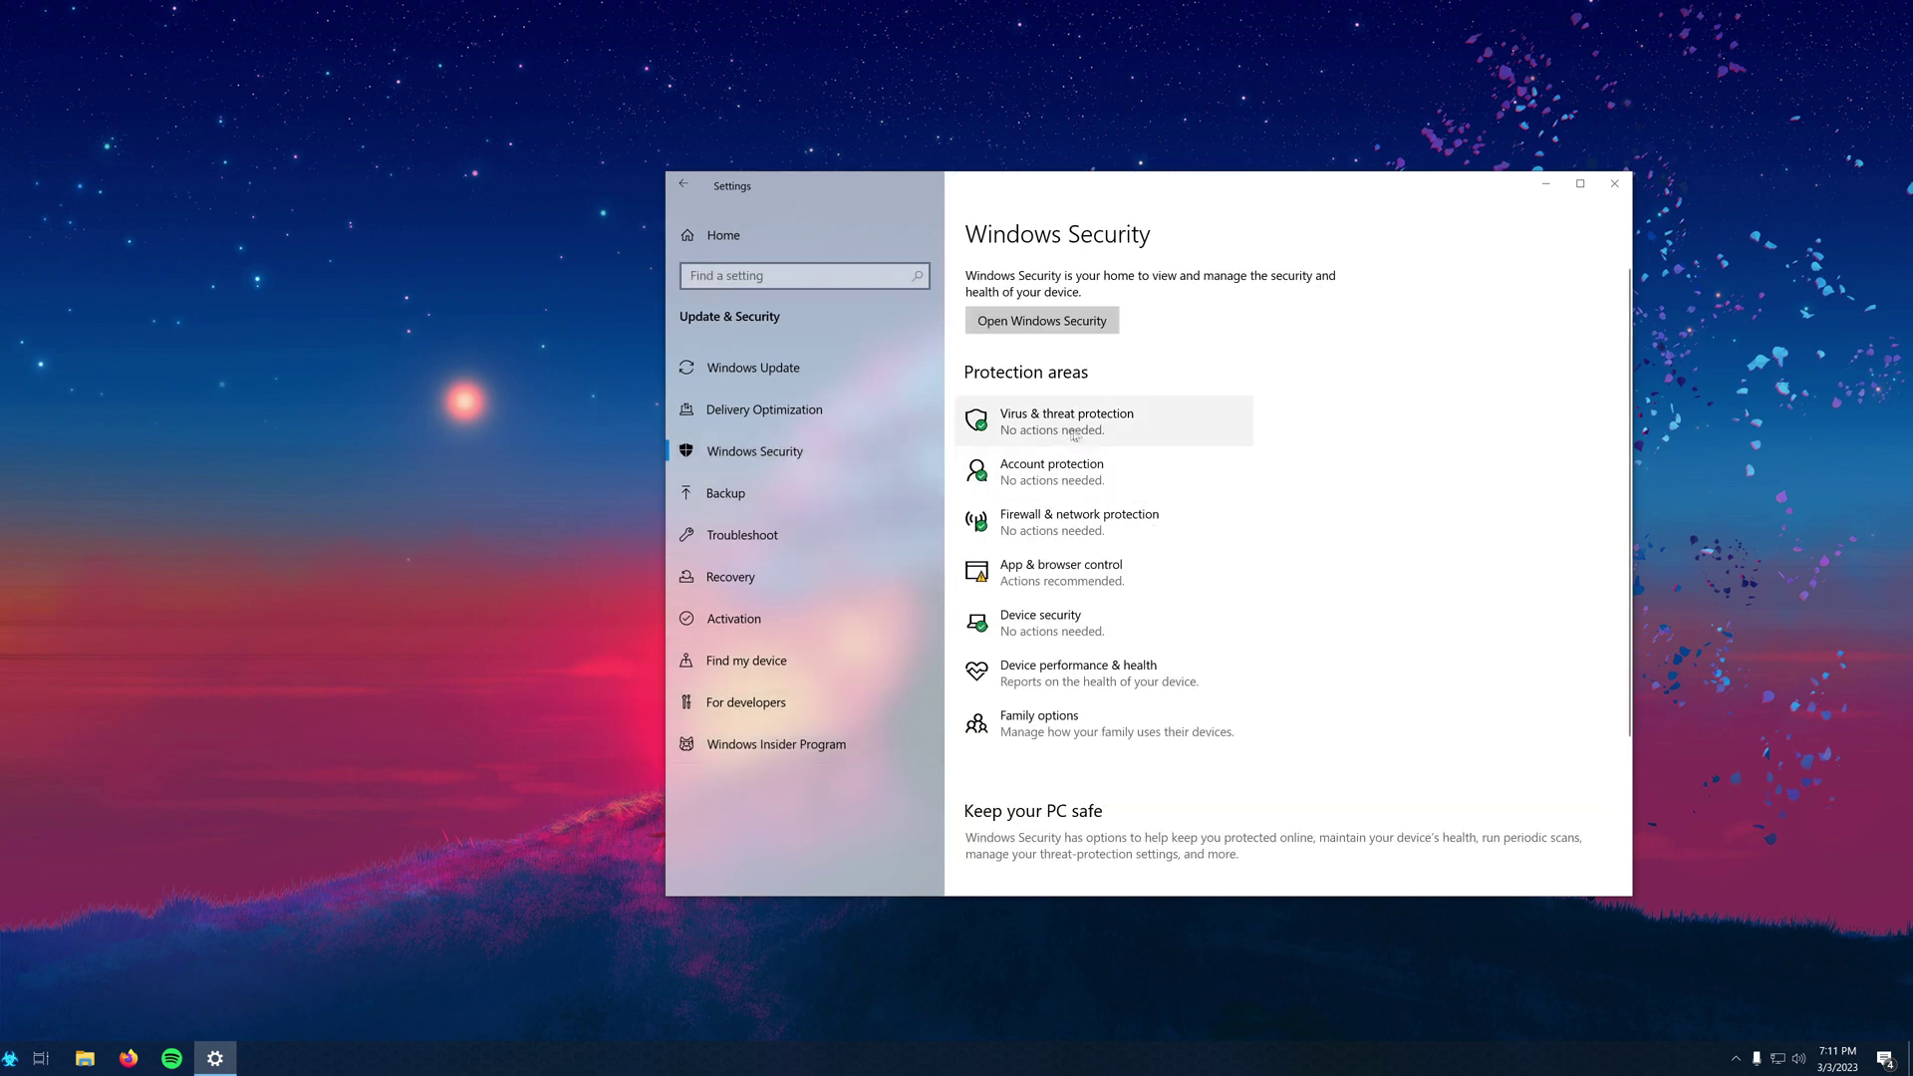
{"action": "left_click", "coordinate": [1145, 432]}
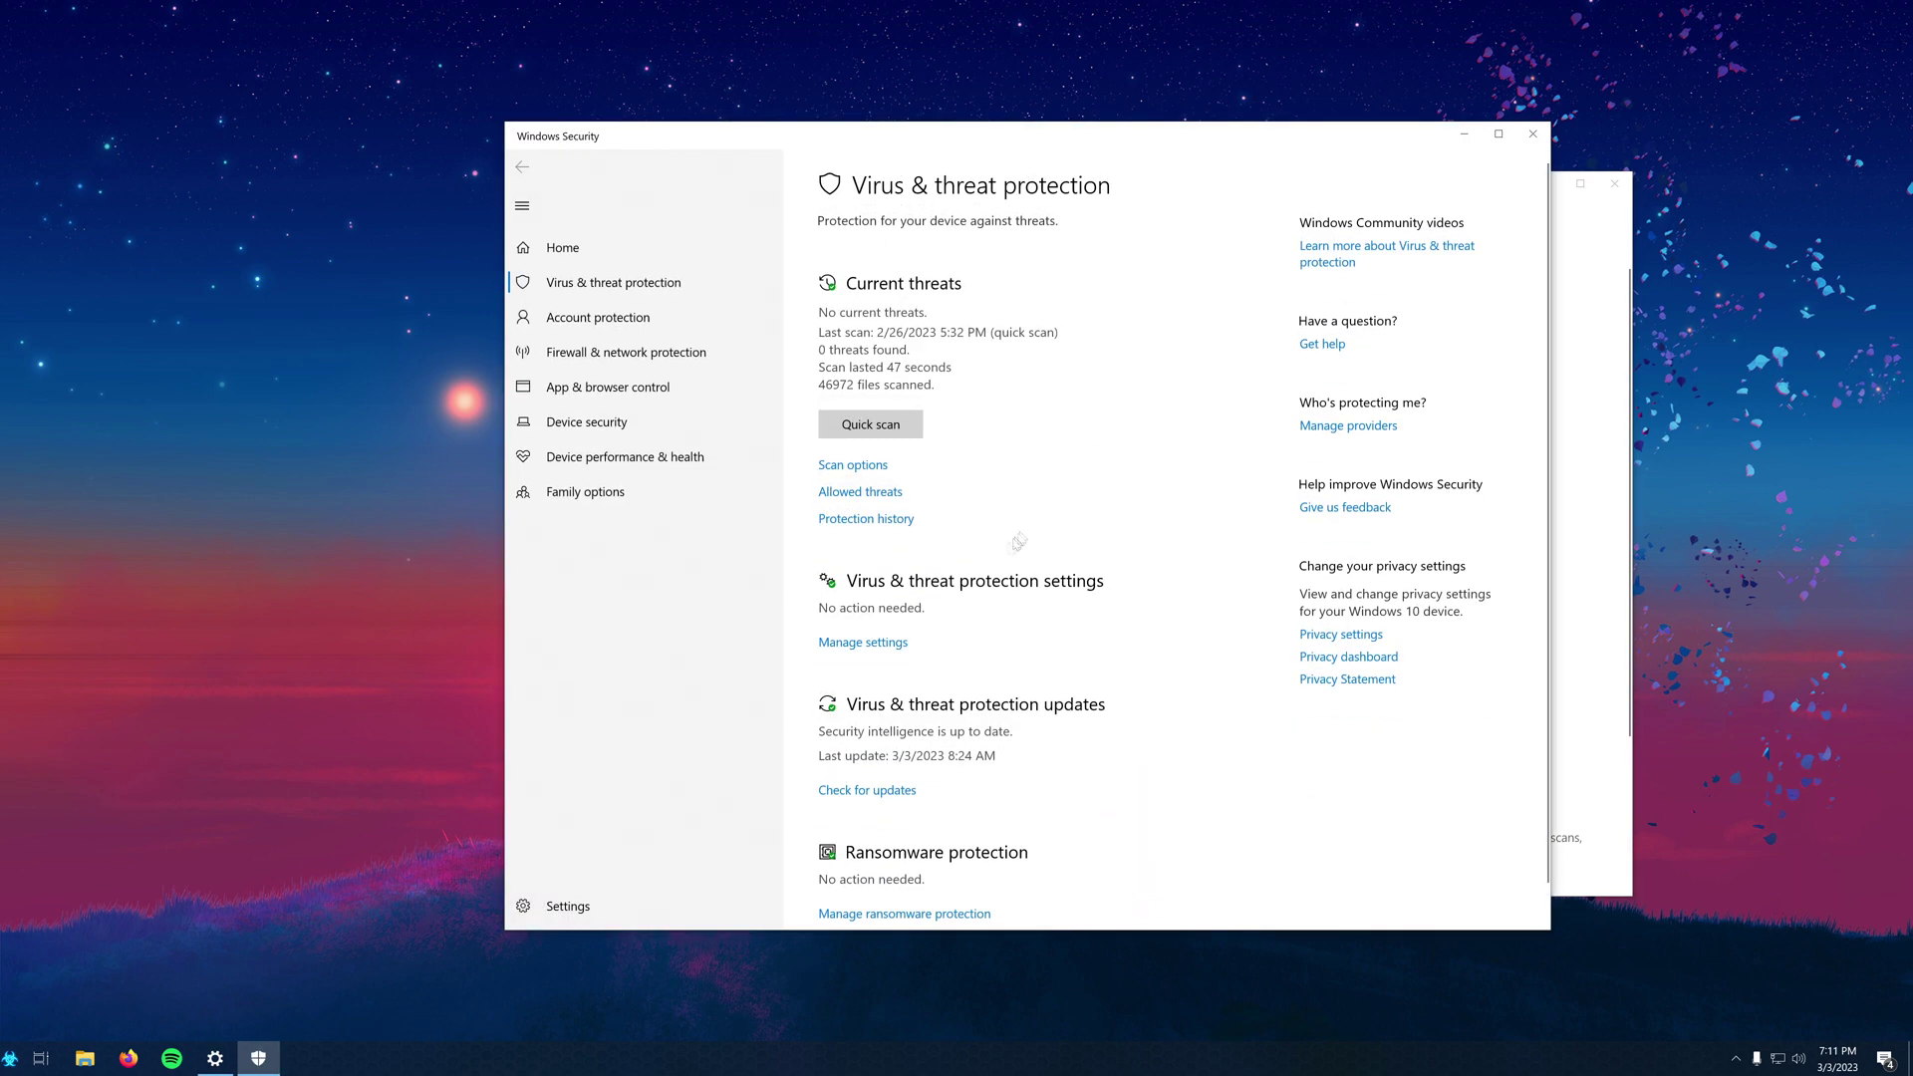
- Open Virus & threat protection settings and show the Exclusions page listing ShaderCompileWorker.exe and UnrealEditor.exe
{"action": "scroll", "coordinate": [1091, 624], "scroll_direction": "down", "scroll_amount": 1}
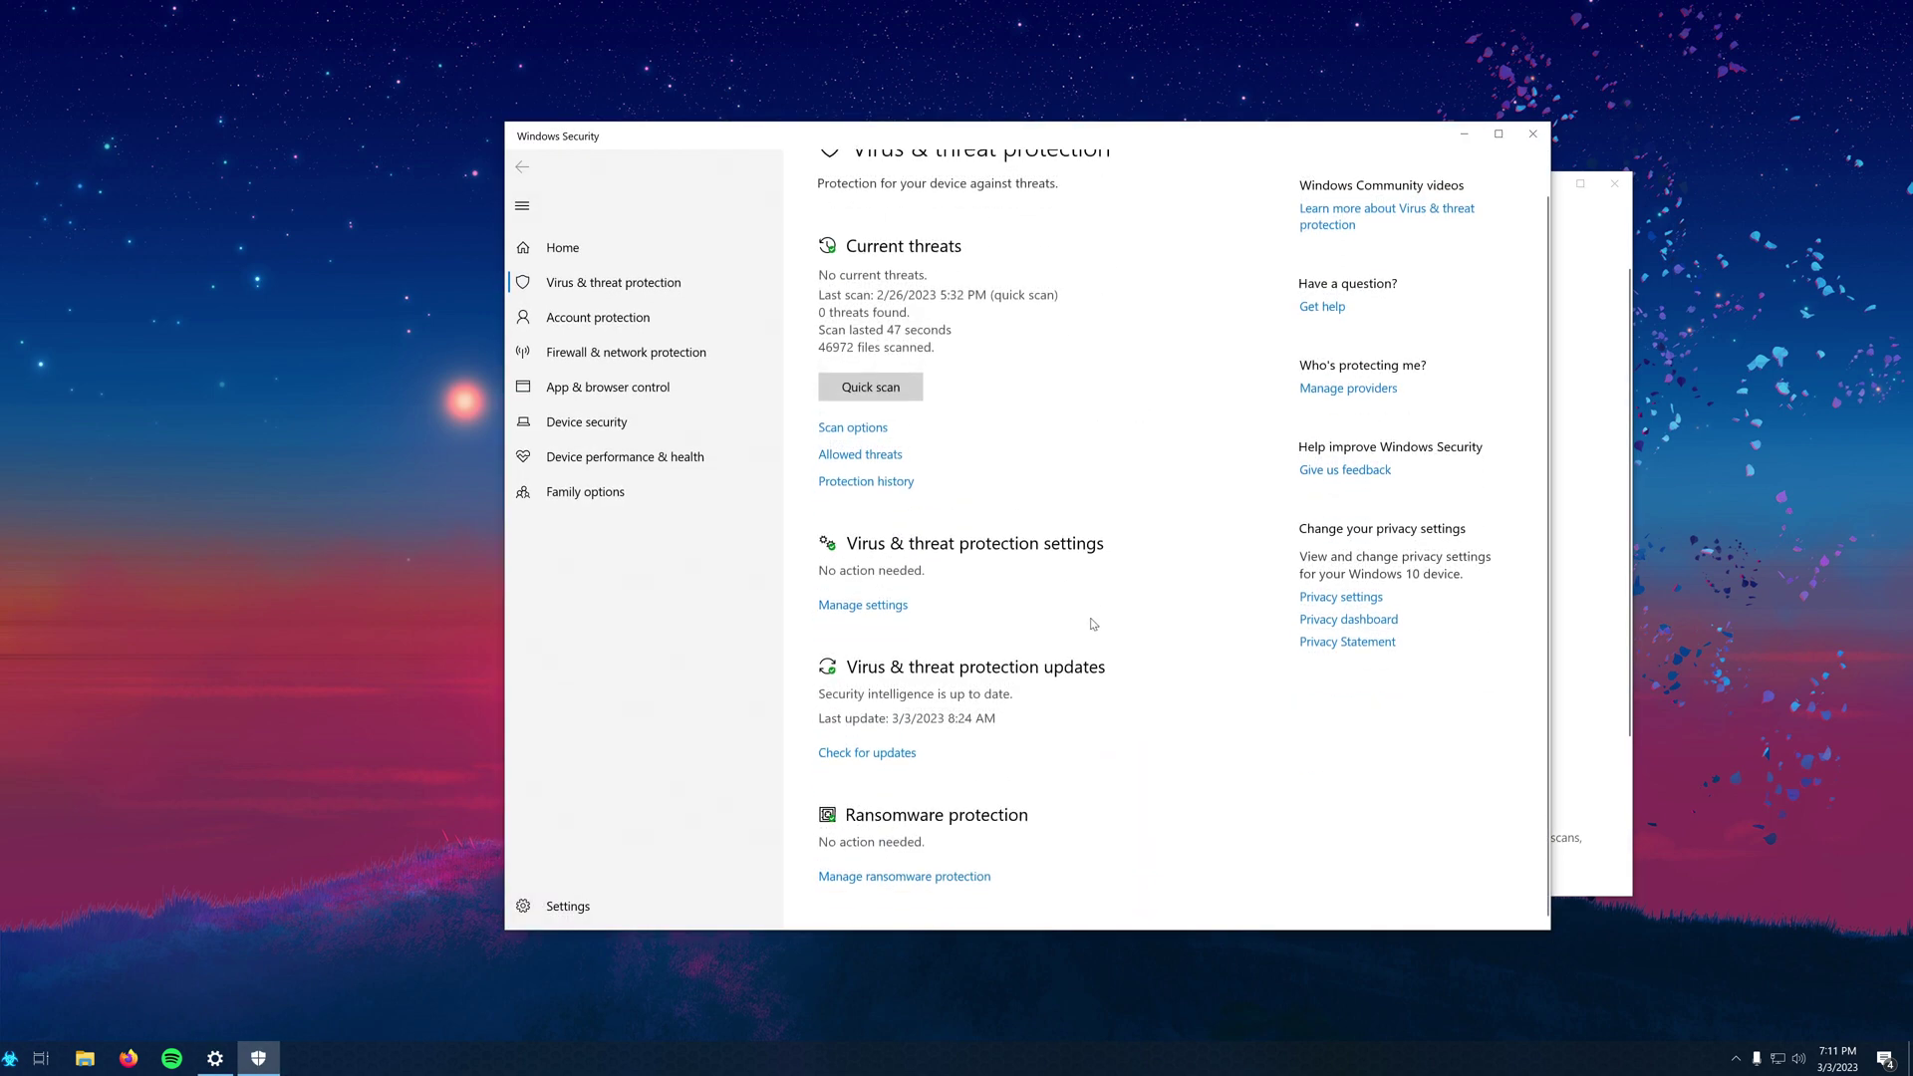
{"action": "left_click", "coordinate": [884, 604]}
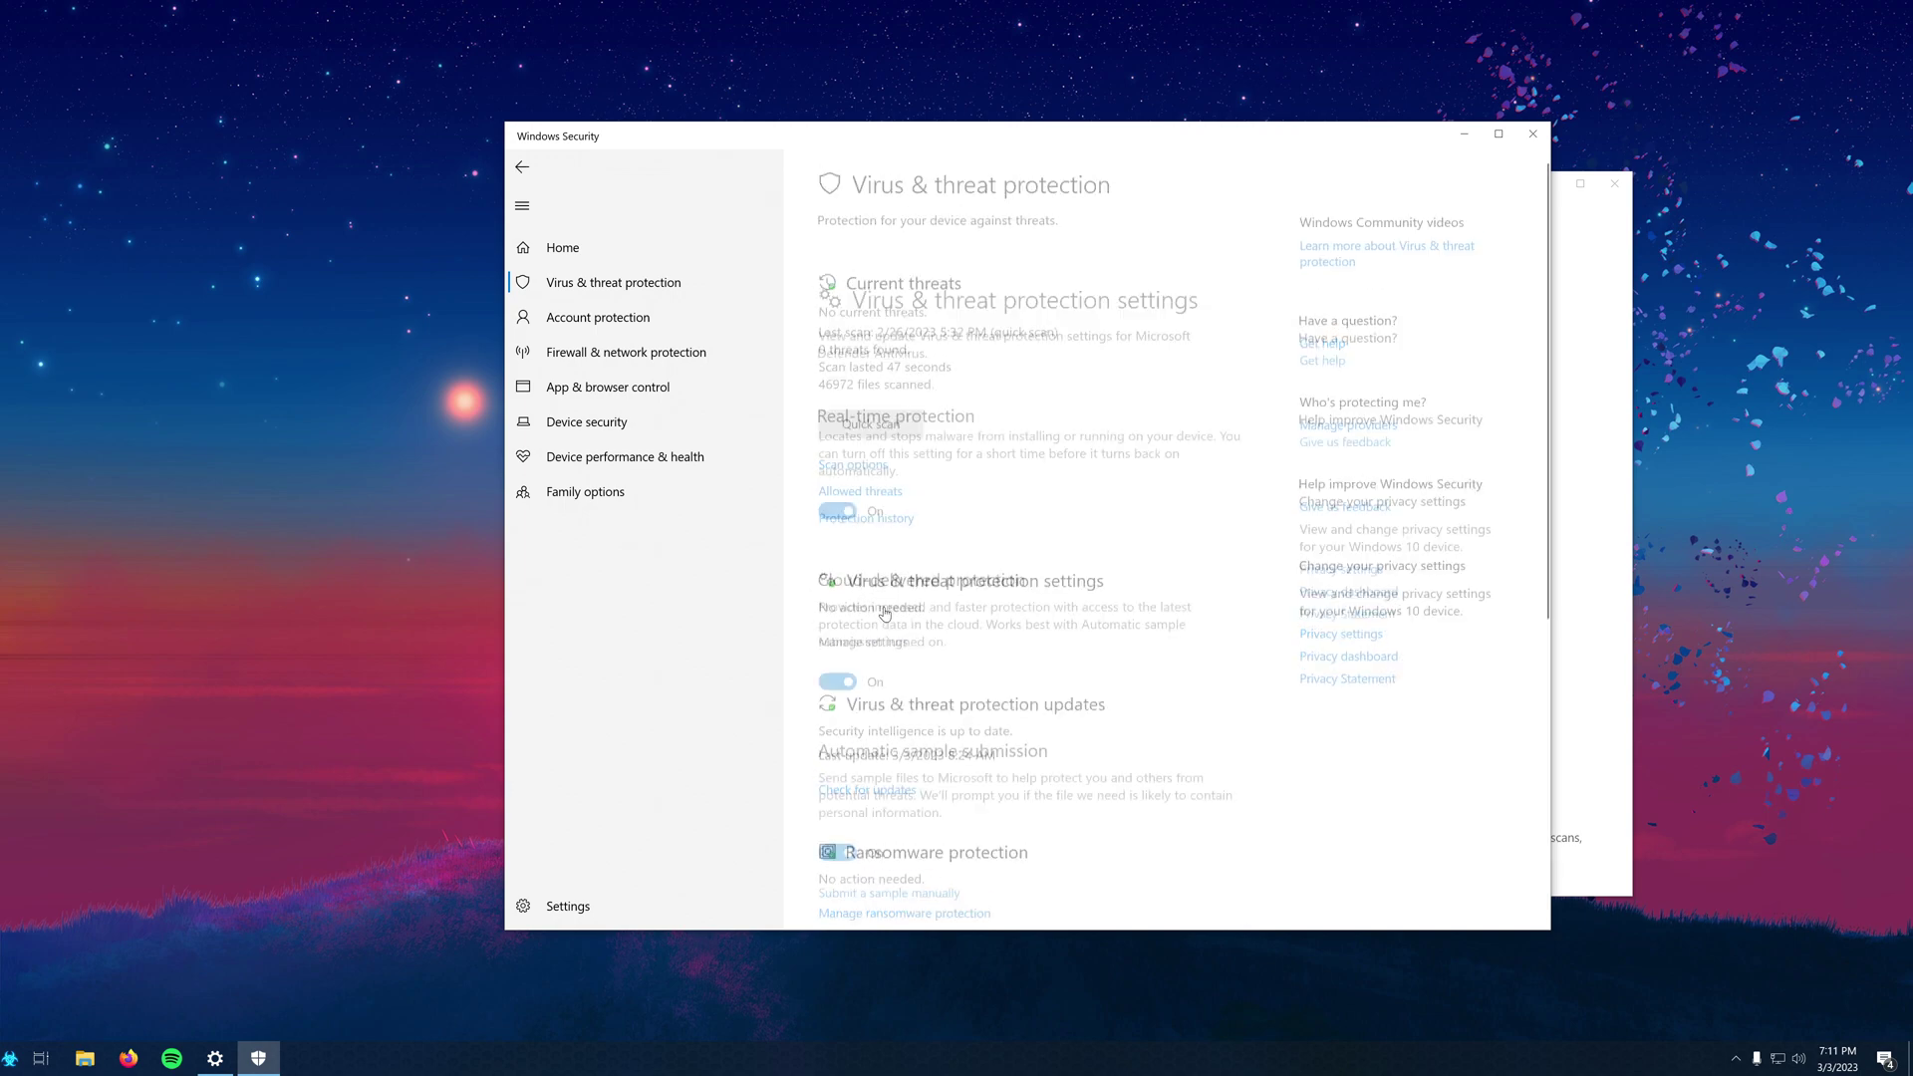
{"action": "scroll", "coordinate": [1036, 631], "scroll_direction": "down", "scroll_amount": 4}
{"action": "scroll", "coordinate": [1051, 632], "scroll_direction": "down", "scroll_amount": 2}
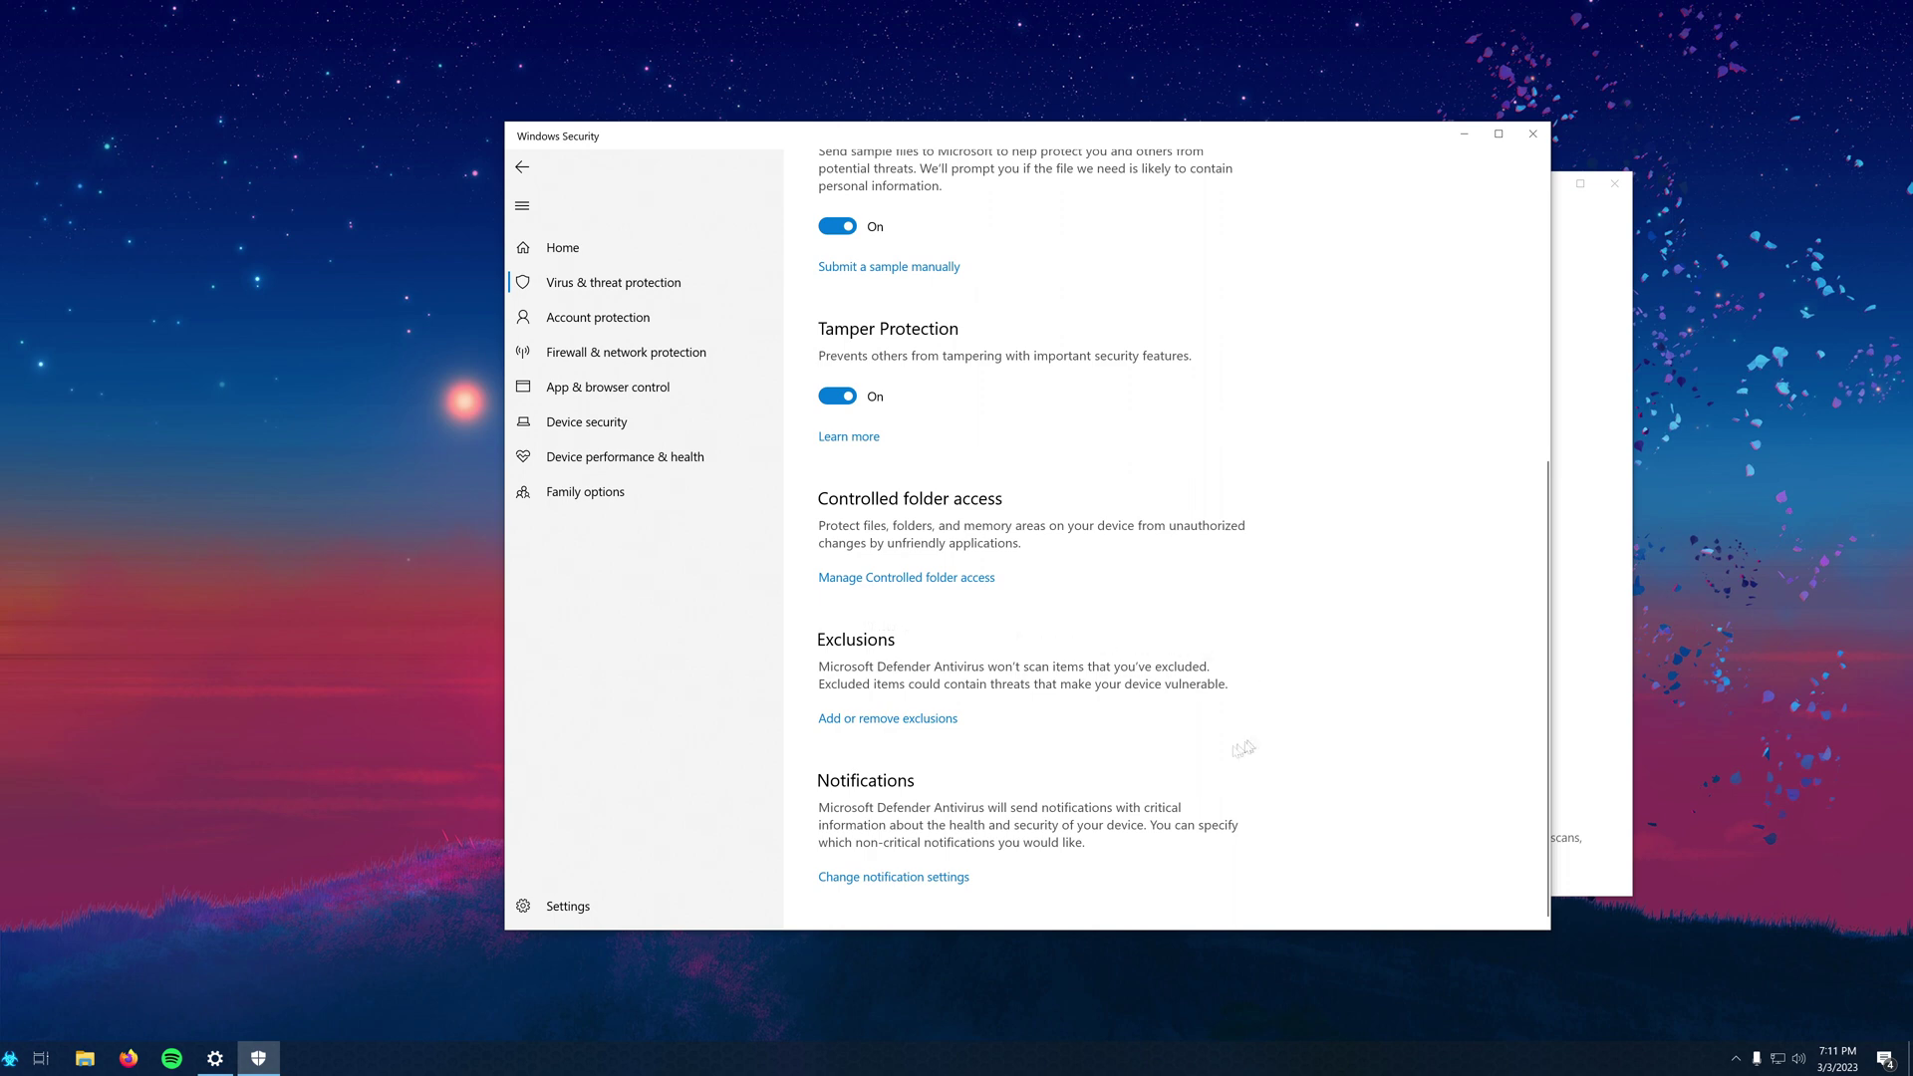
{"action": "left_click", "coordinate": [865, 719]}
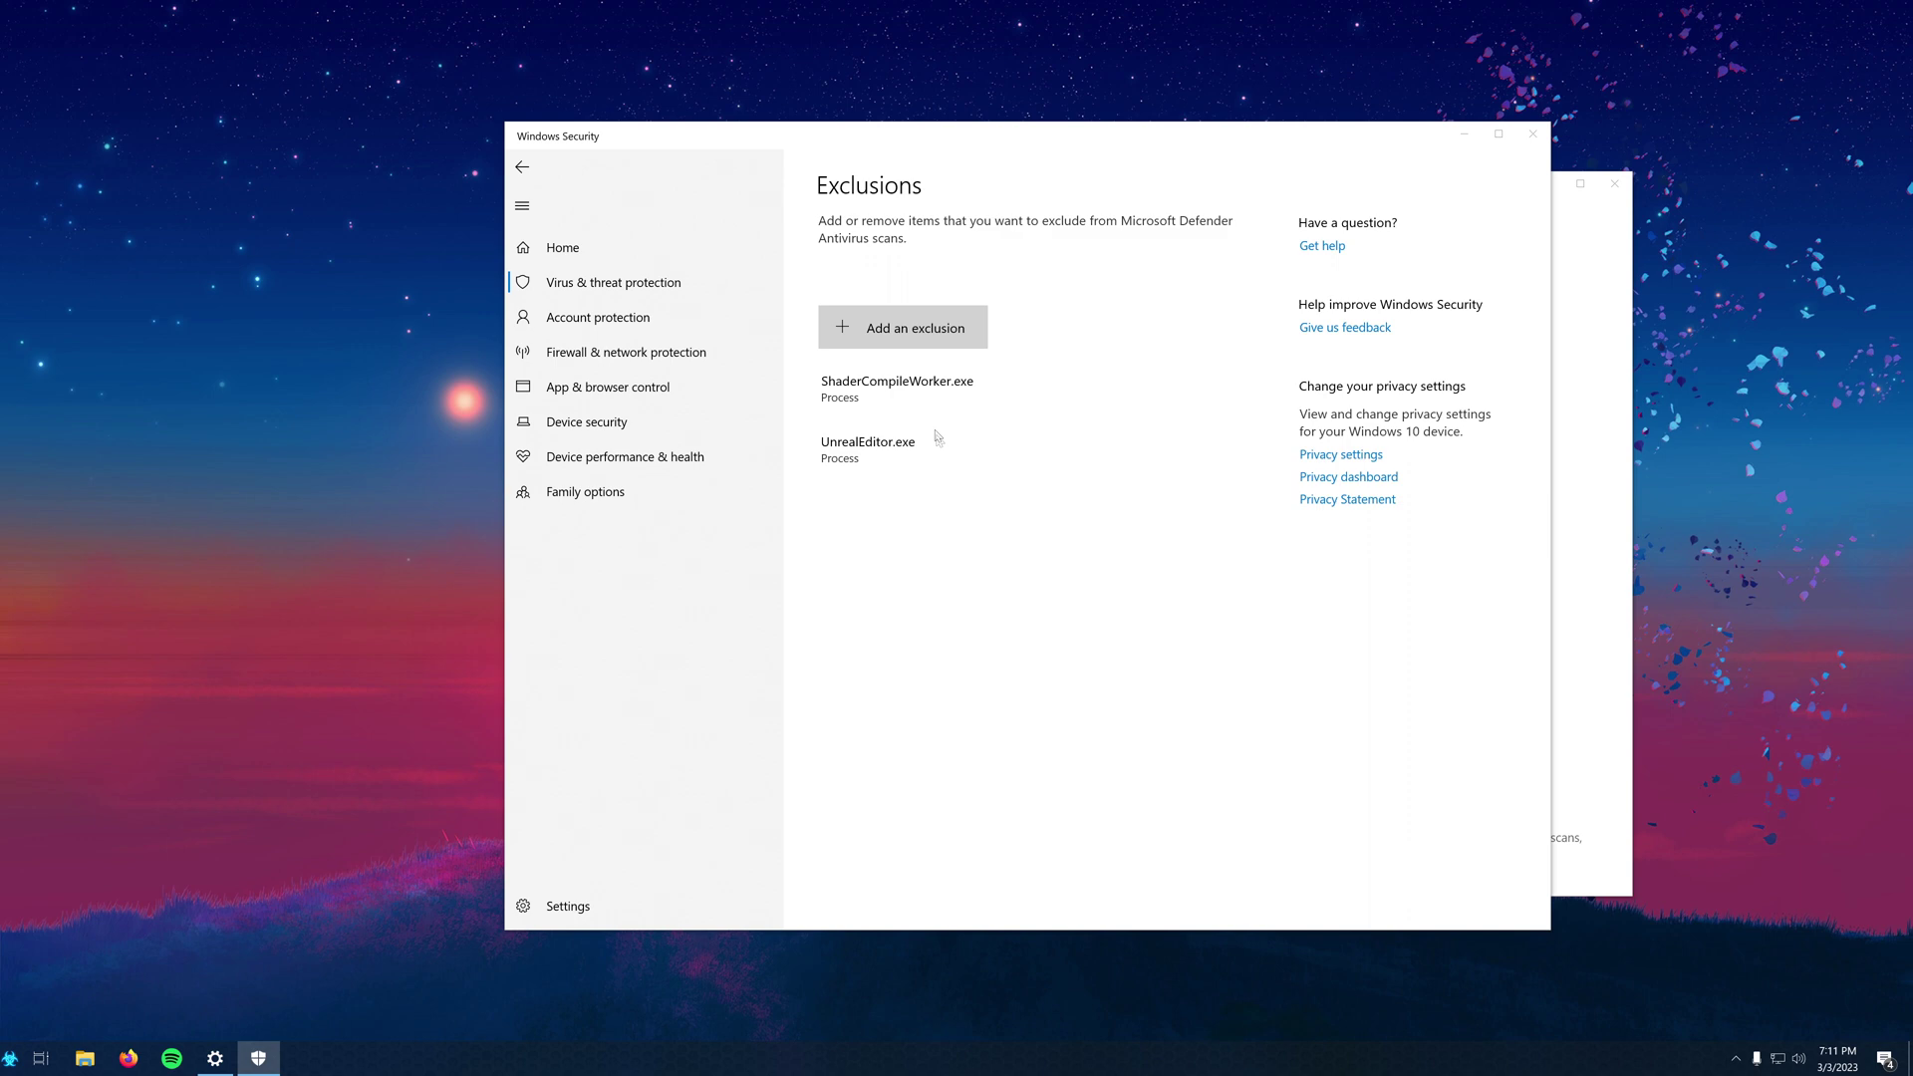
- Start a Process exclusion, cancel it without adding anything, and close Windows Security
{"action": "left_click", "coordinate": [862, 329]}
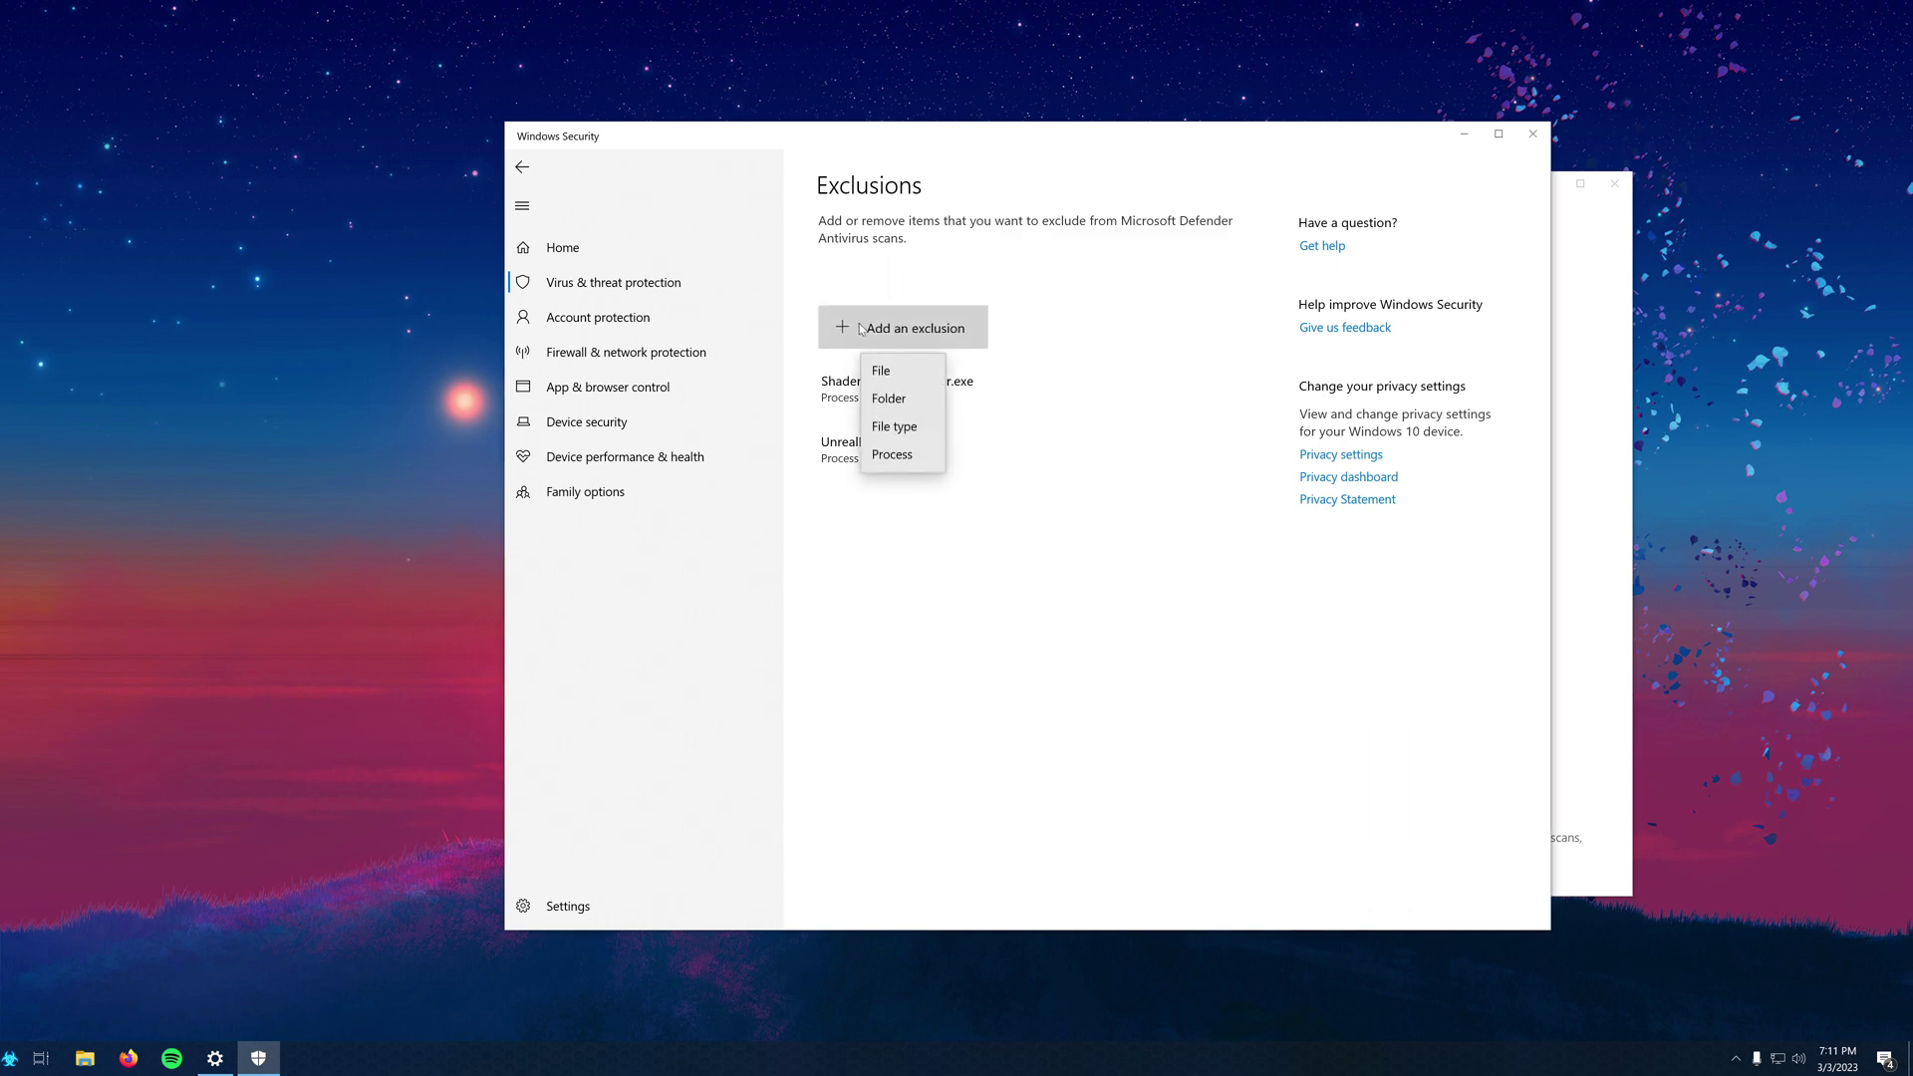
{"action": "left_click", "coordinate": [917, 460]}
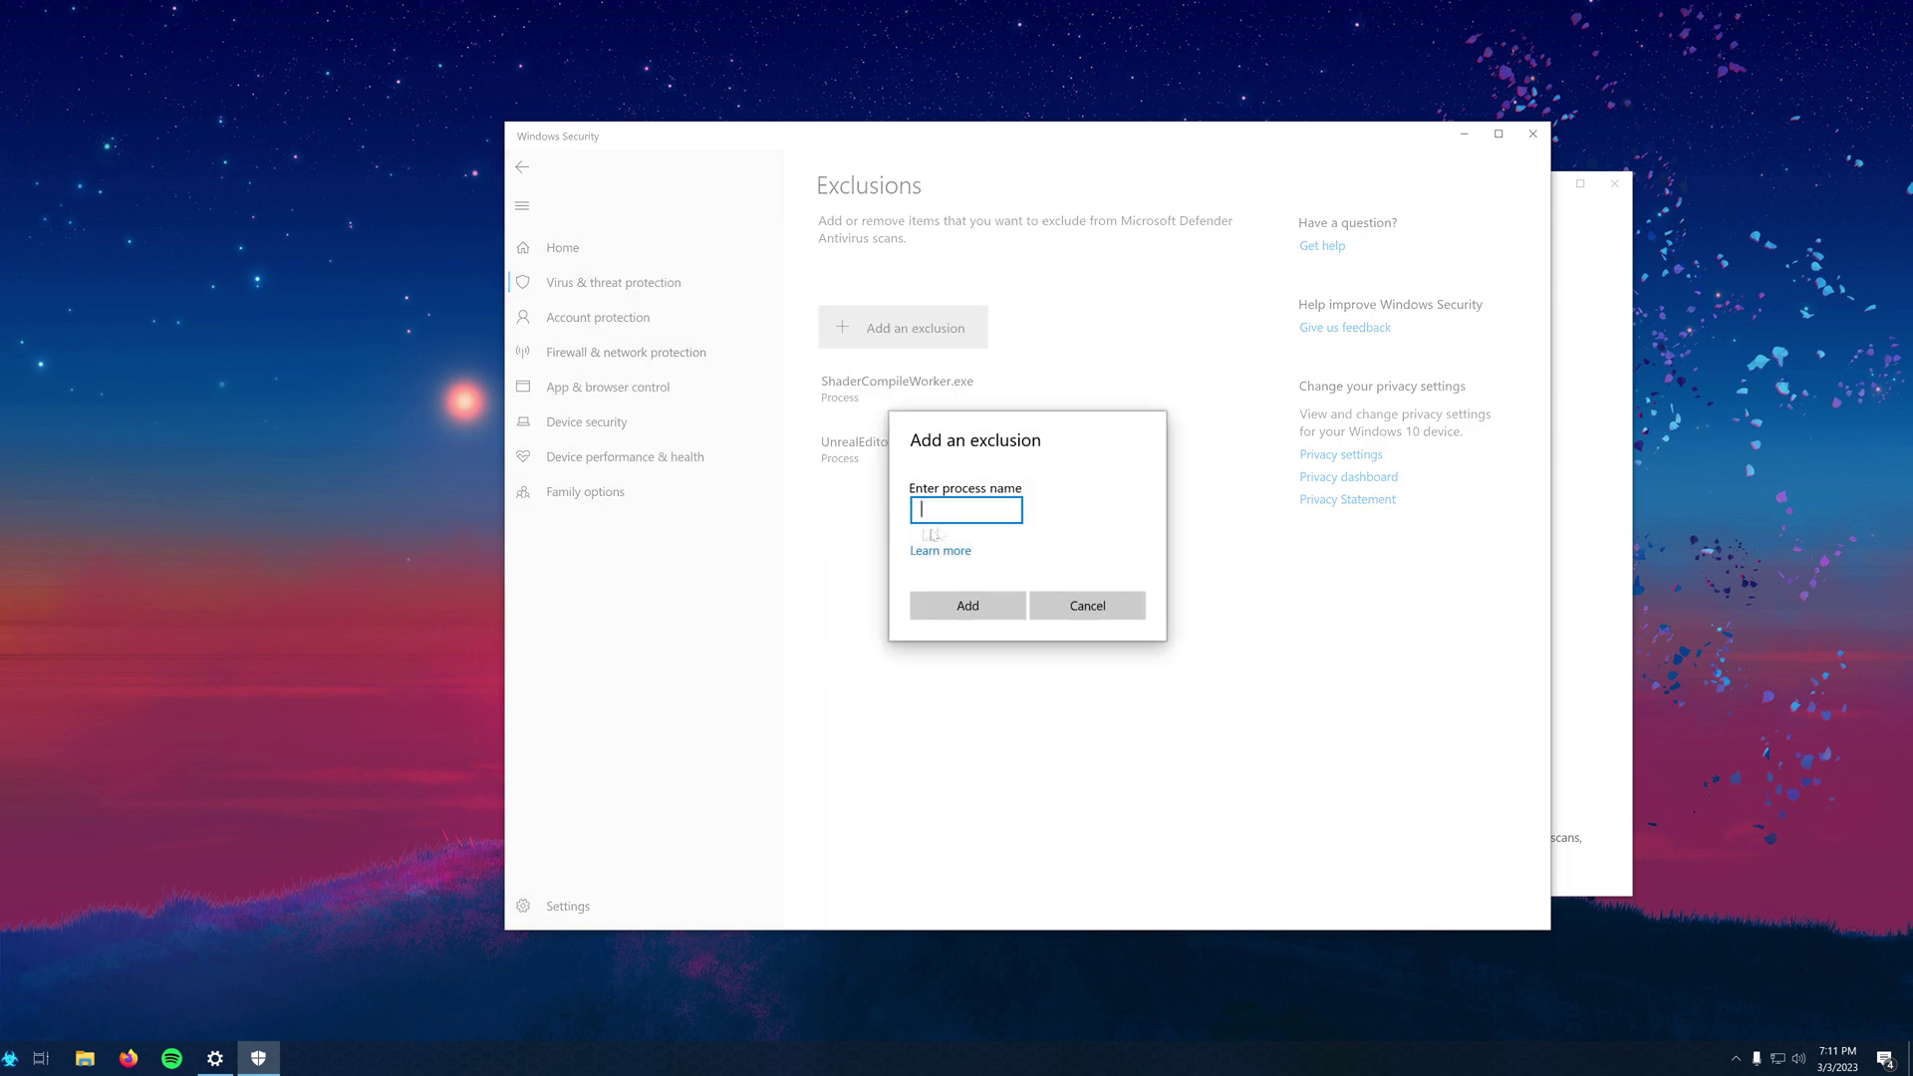
{"action": "left_click", "coordinate": [1084, 606]}
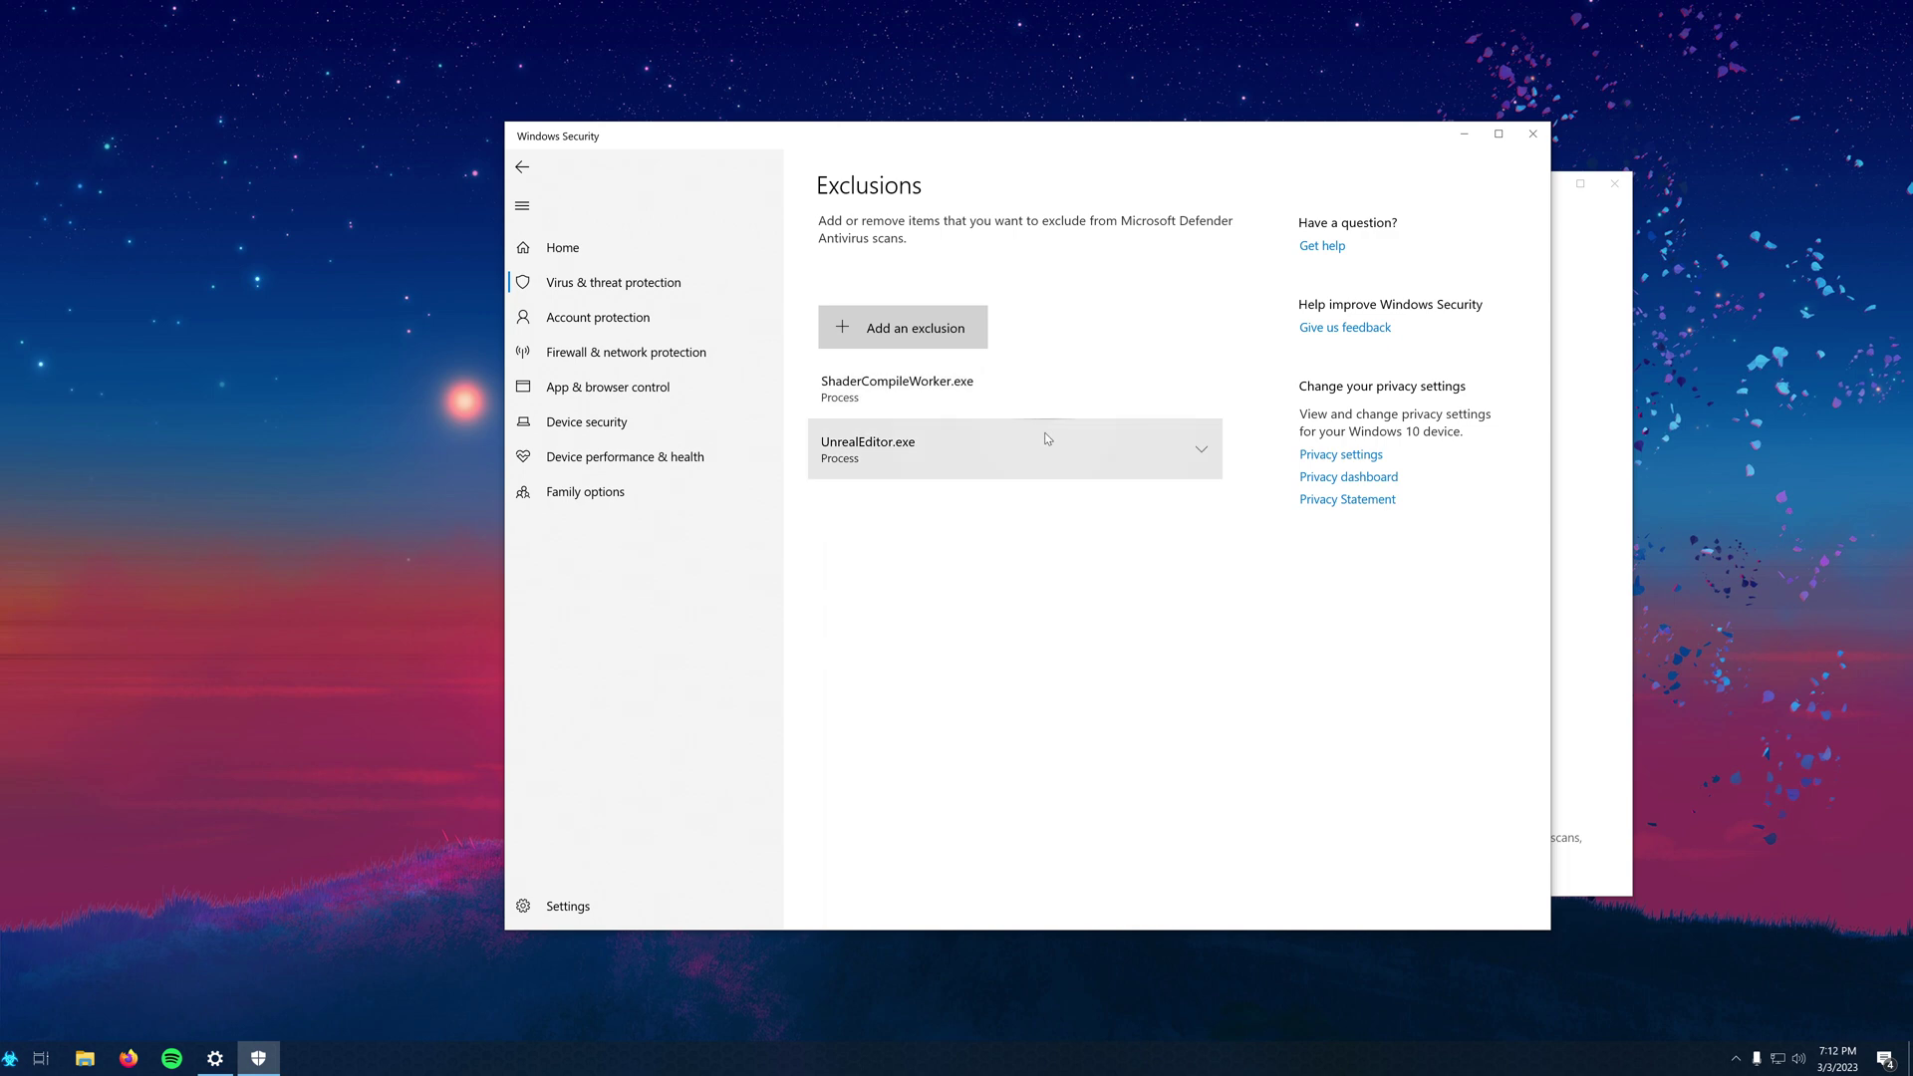
{"action": "left_click", "coordinate": [1541, 135]}
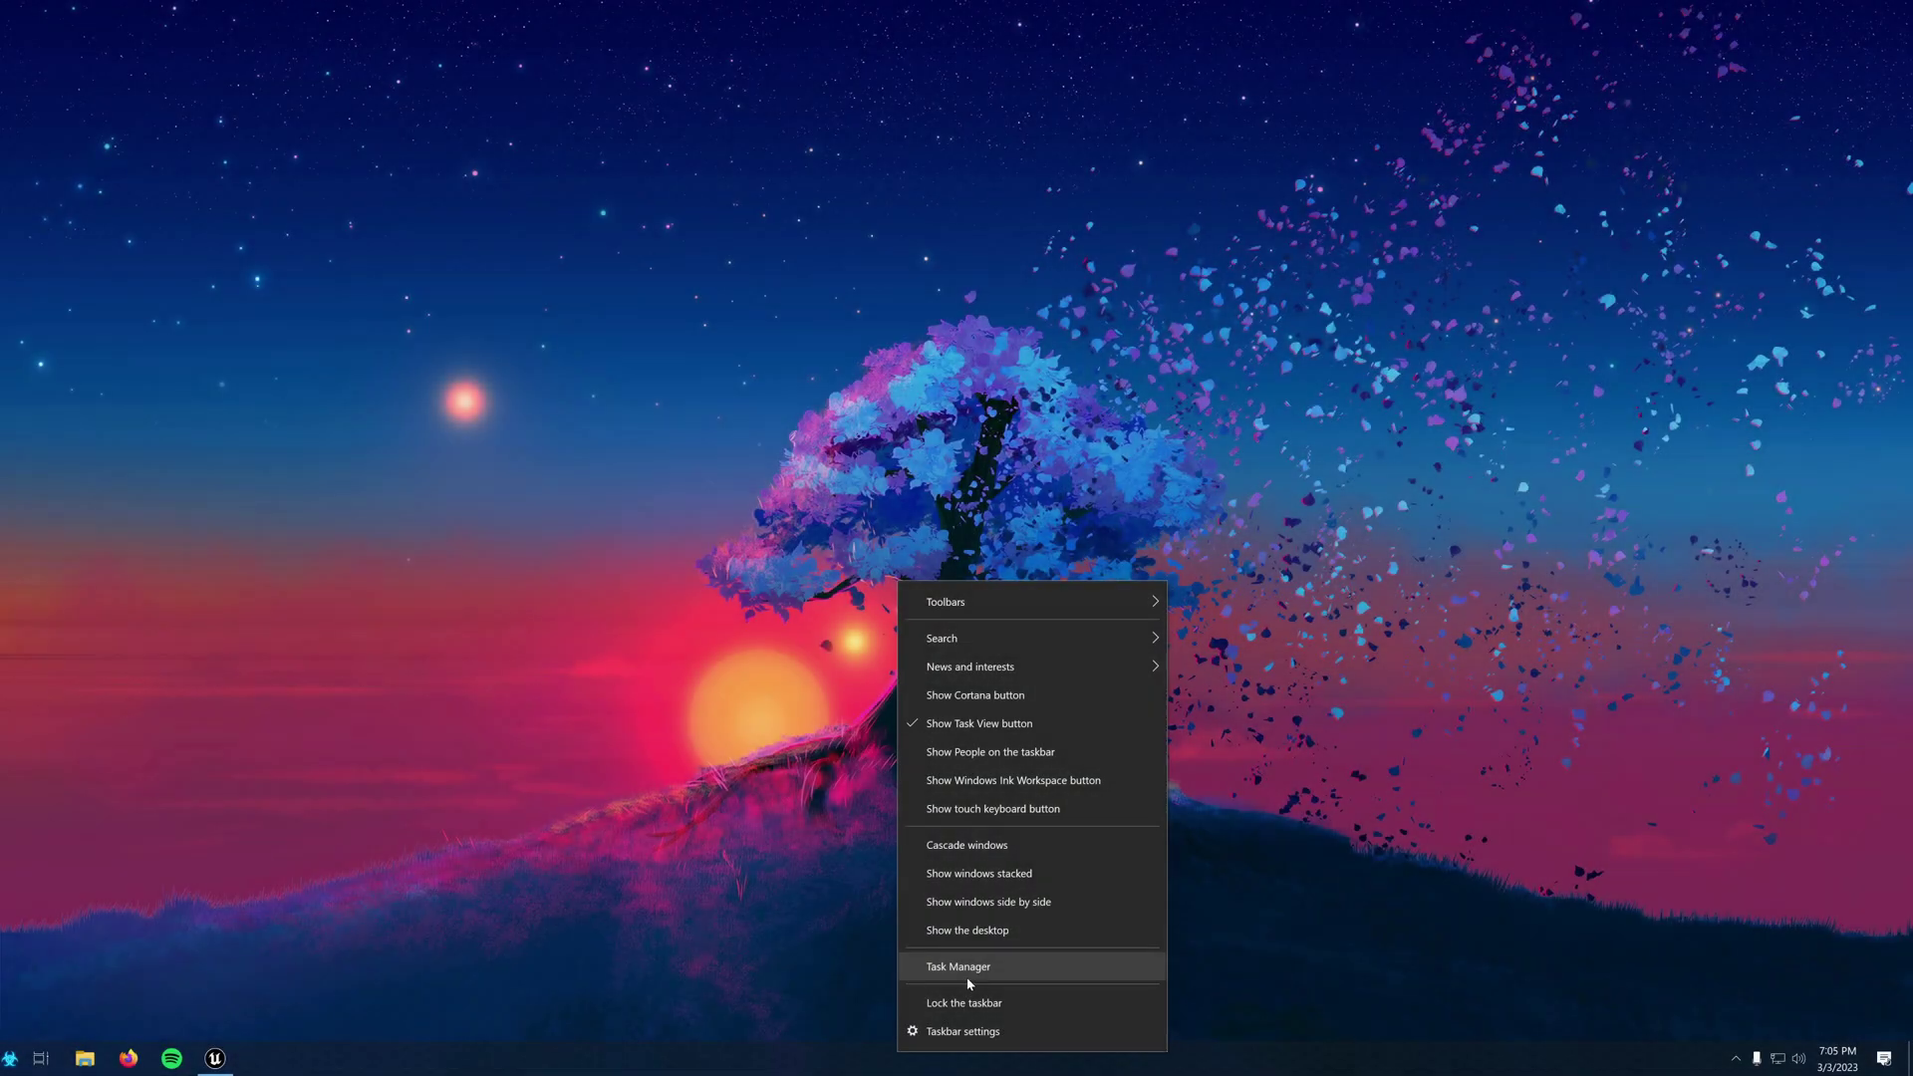
- Open Task Manager with its detailed list of running processes
{"action": "left_click", "coordinate": [967, 974]}
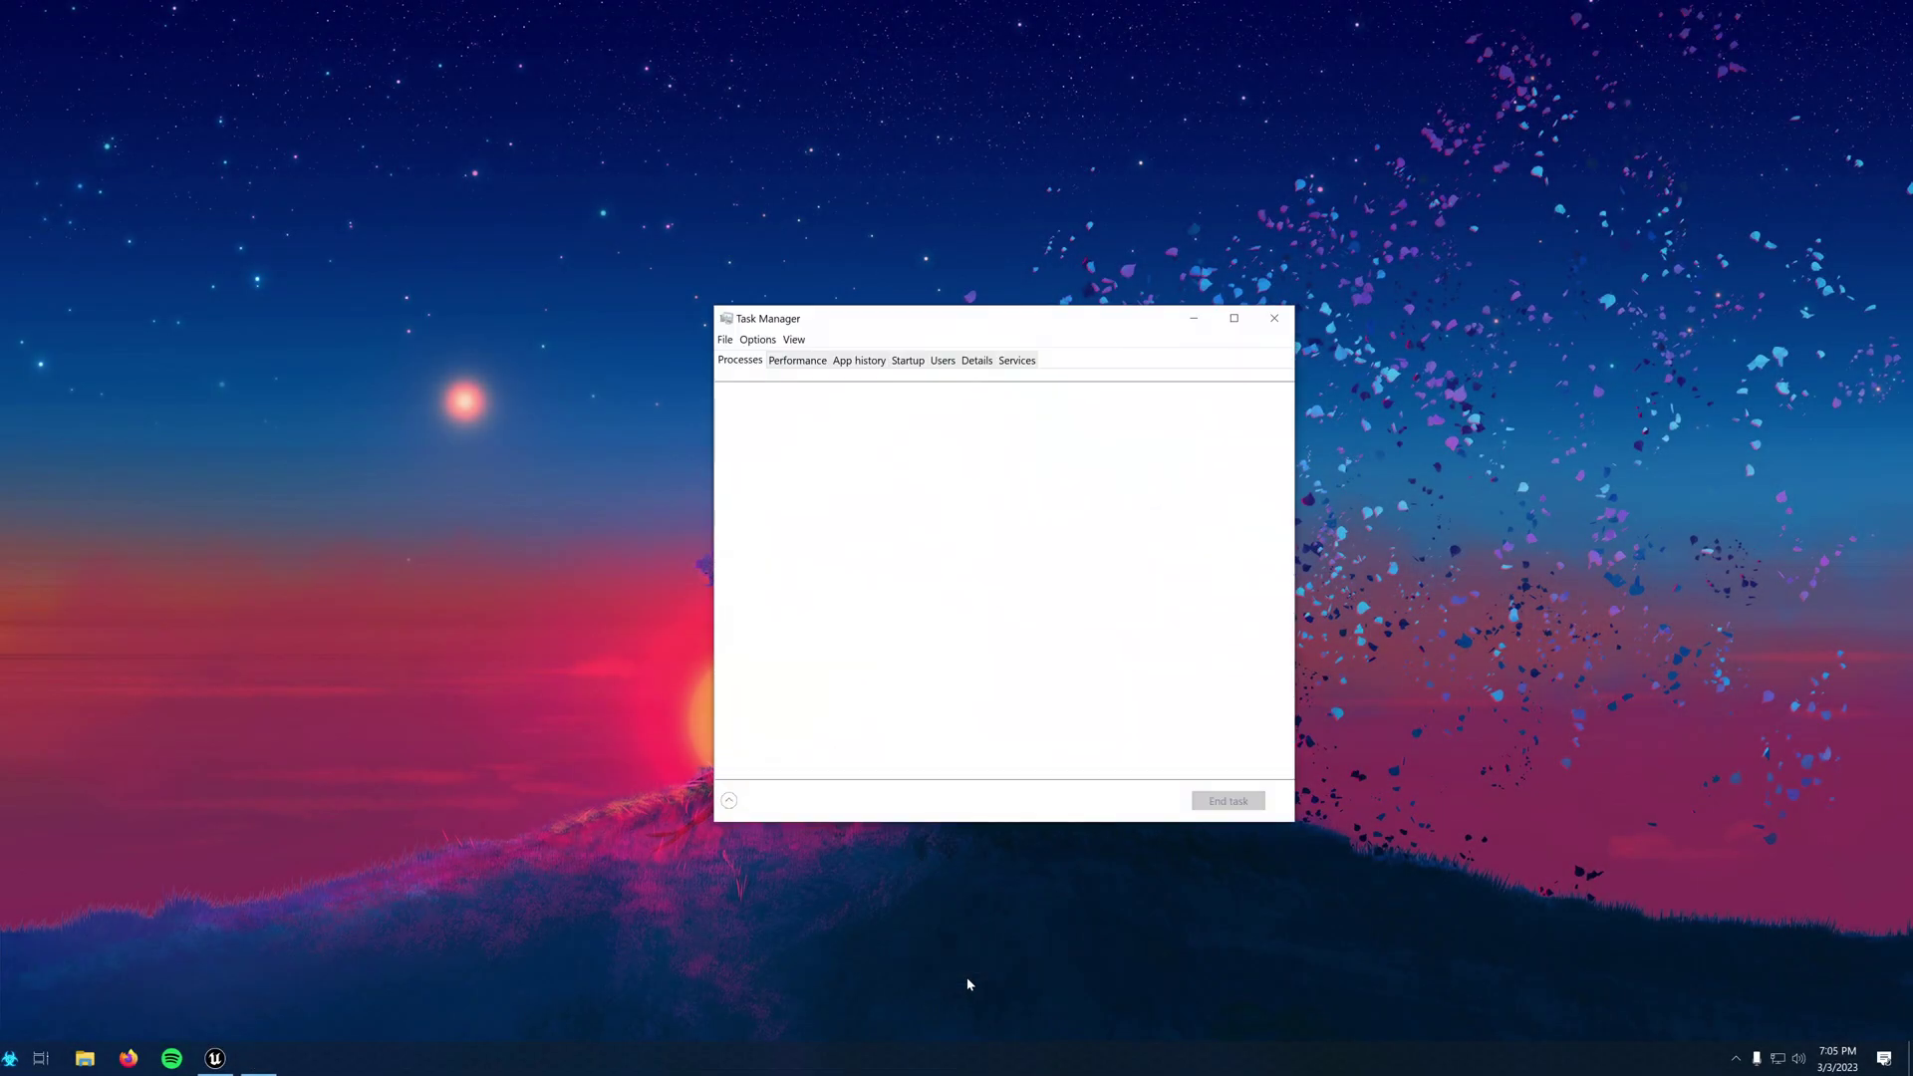
{"action": "left_click", "coordinate": [976, 361]}
{"action": "scroll", "coordinate": [919, 592], "scroll_direction": "down", "scroll_amount": 20}
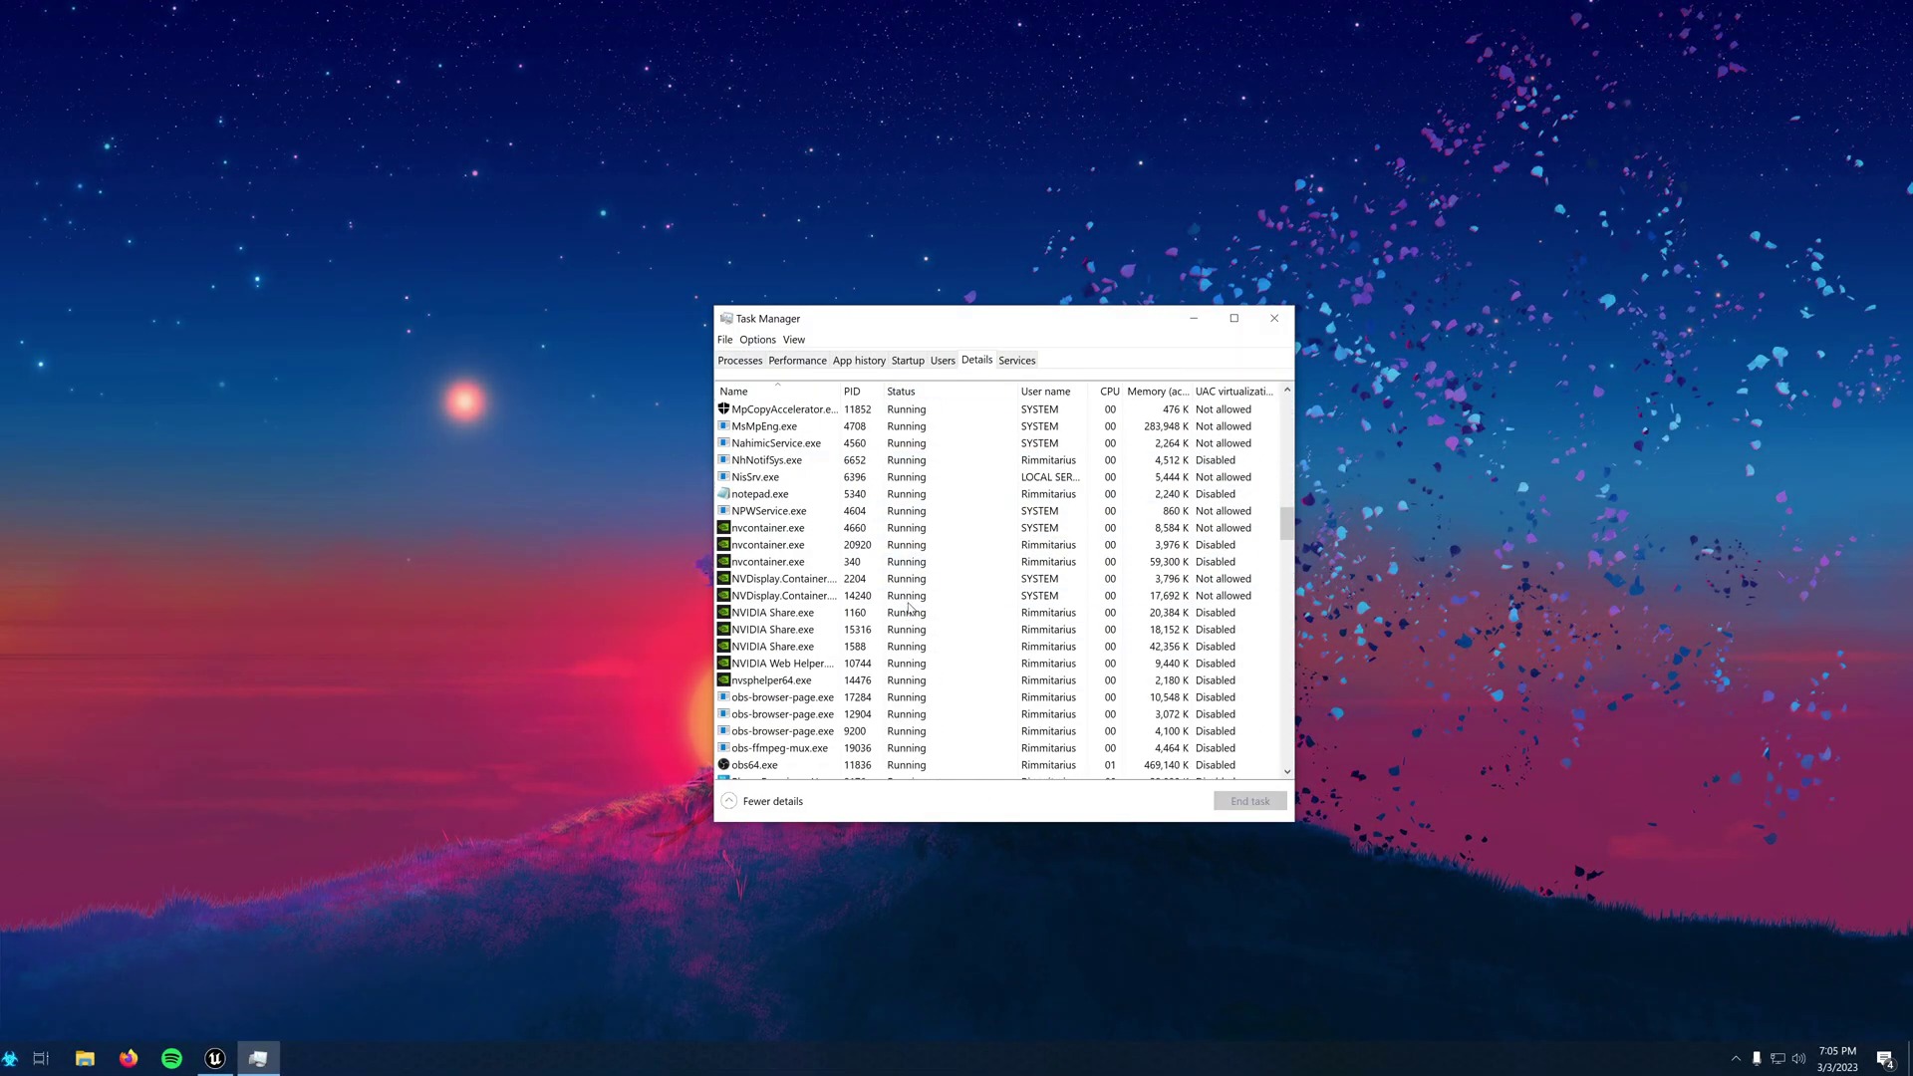
{"action": "scroll", "coordinate": [911, 606], "scroll_direction": "down", "scroll_amount": 3}
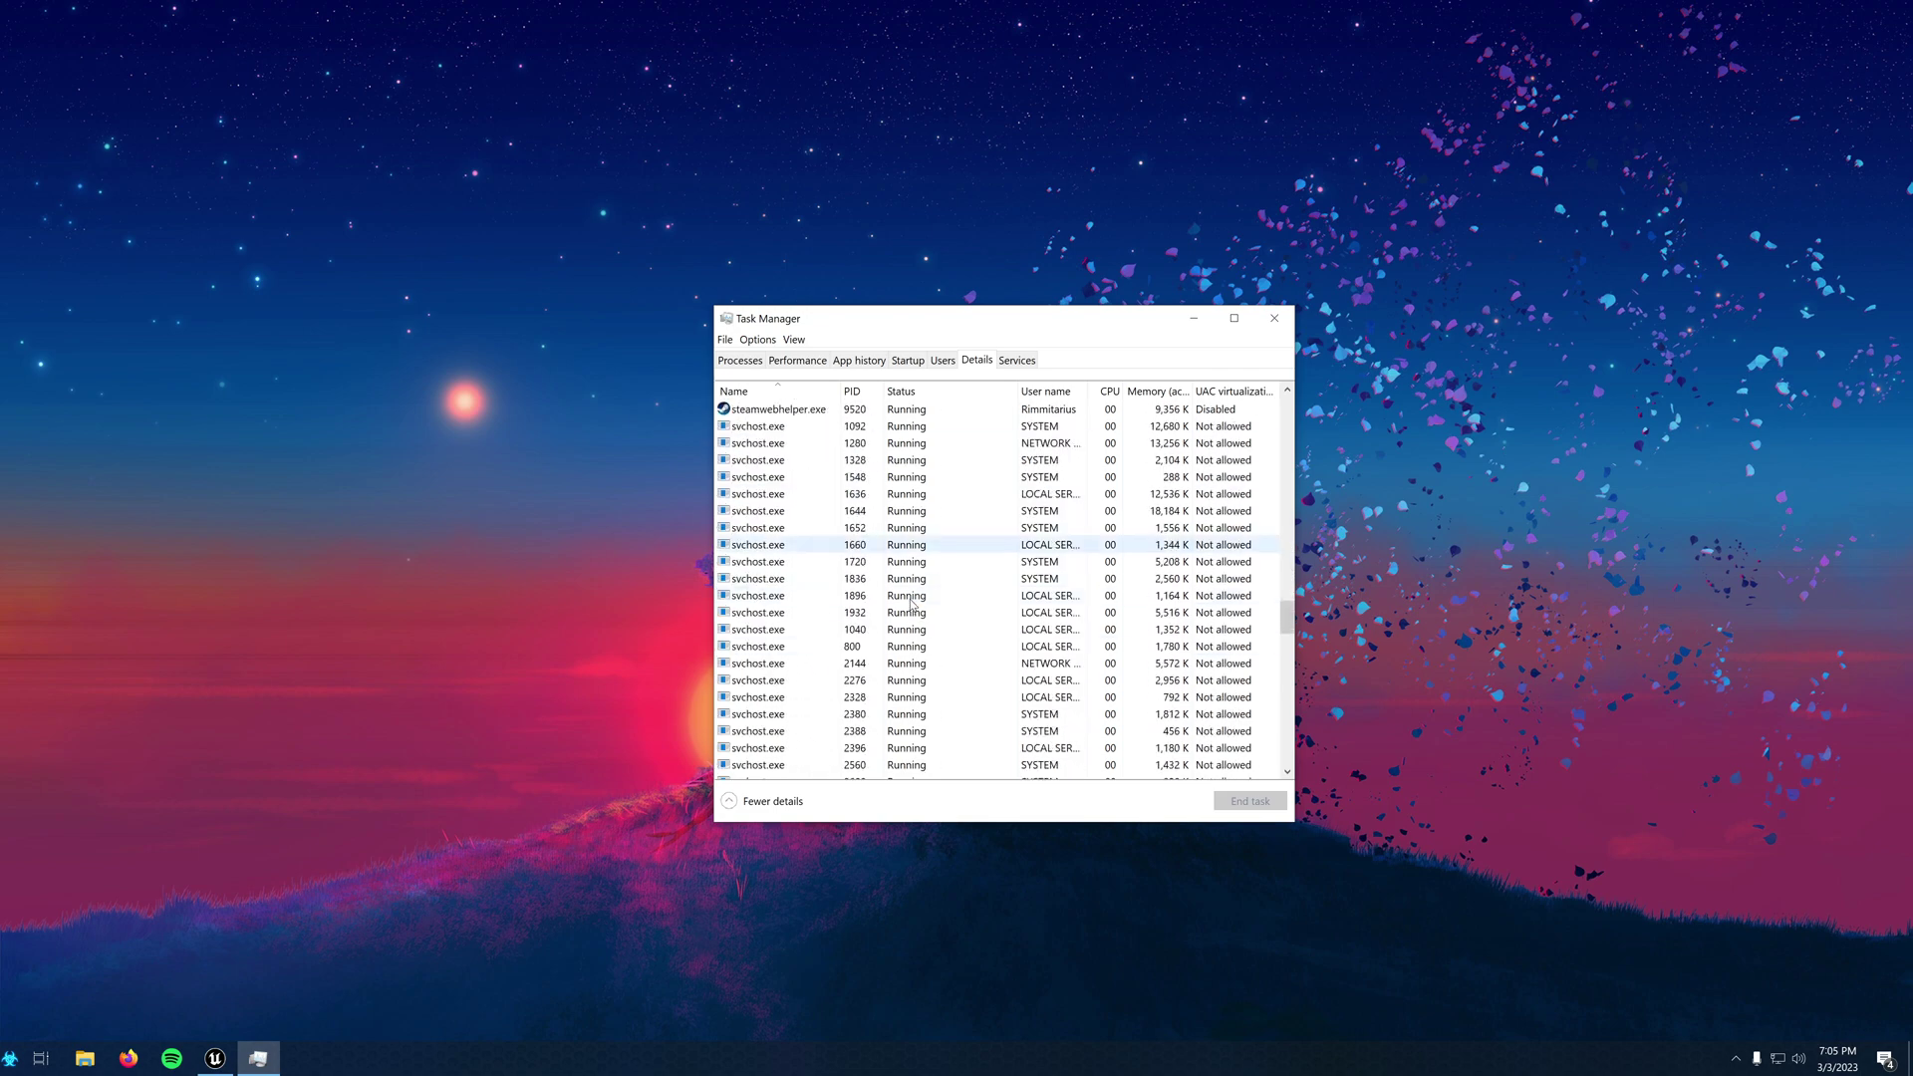
{"action": "scroll", "coordinate": [910, 605], "scroll_direction": "up", "scroll_amount": 7}
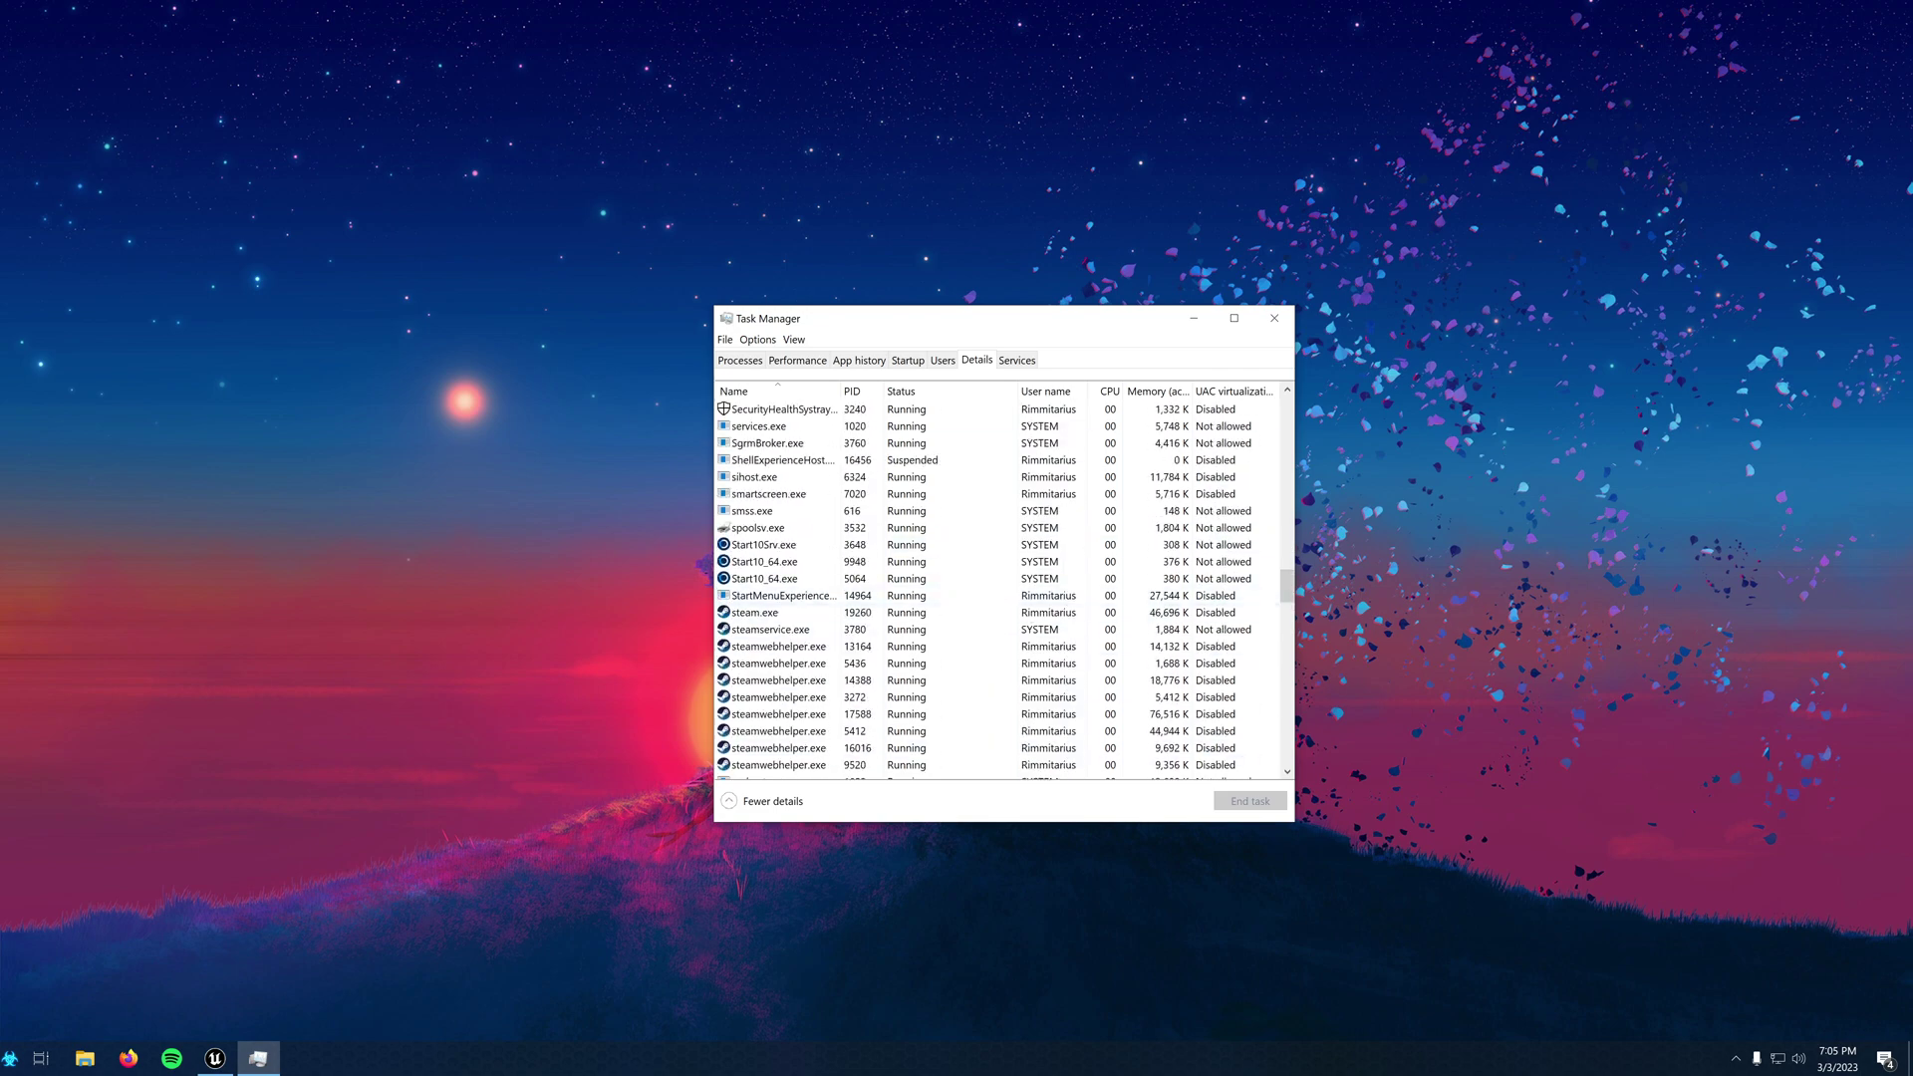
{"action": "key", "text": "alt+Tab"}
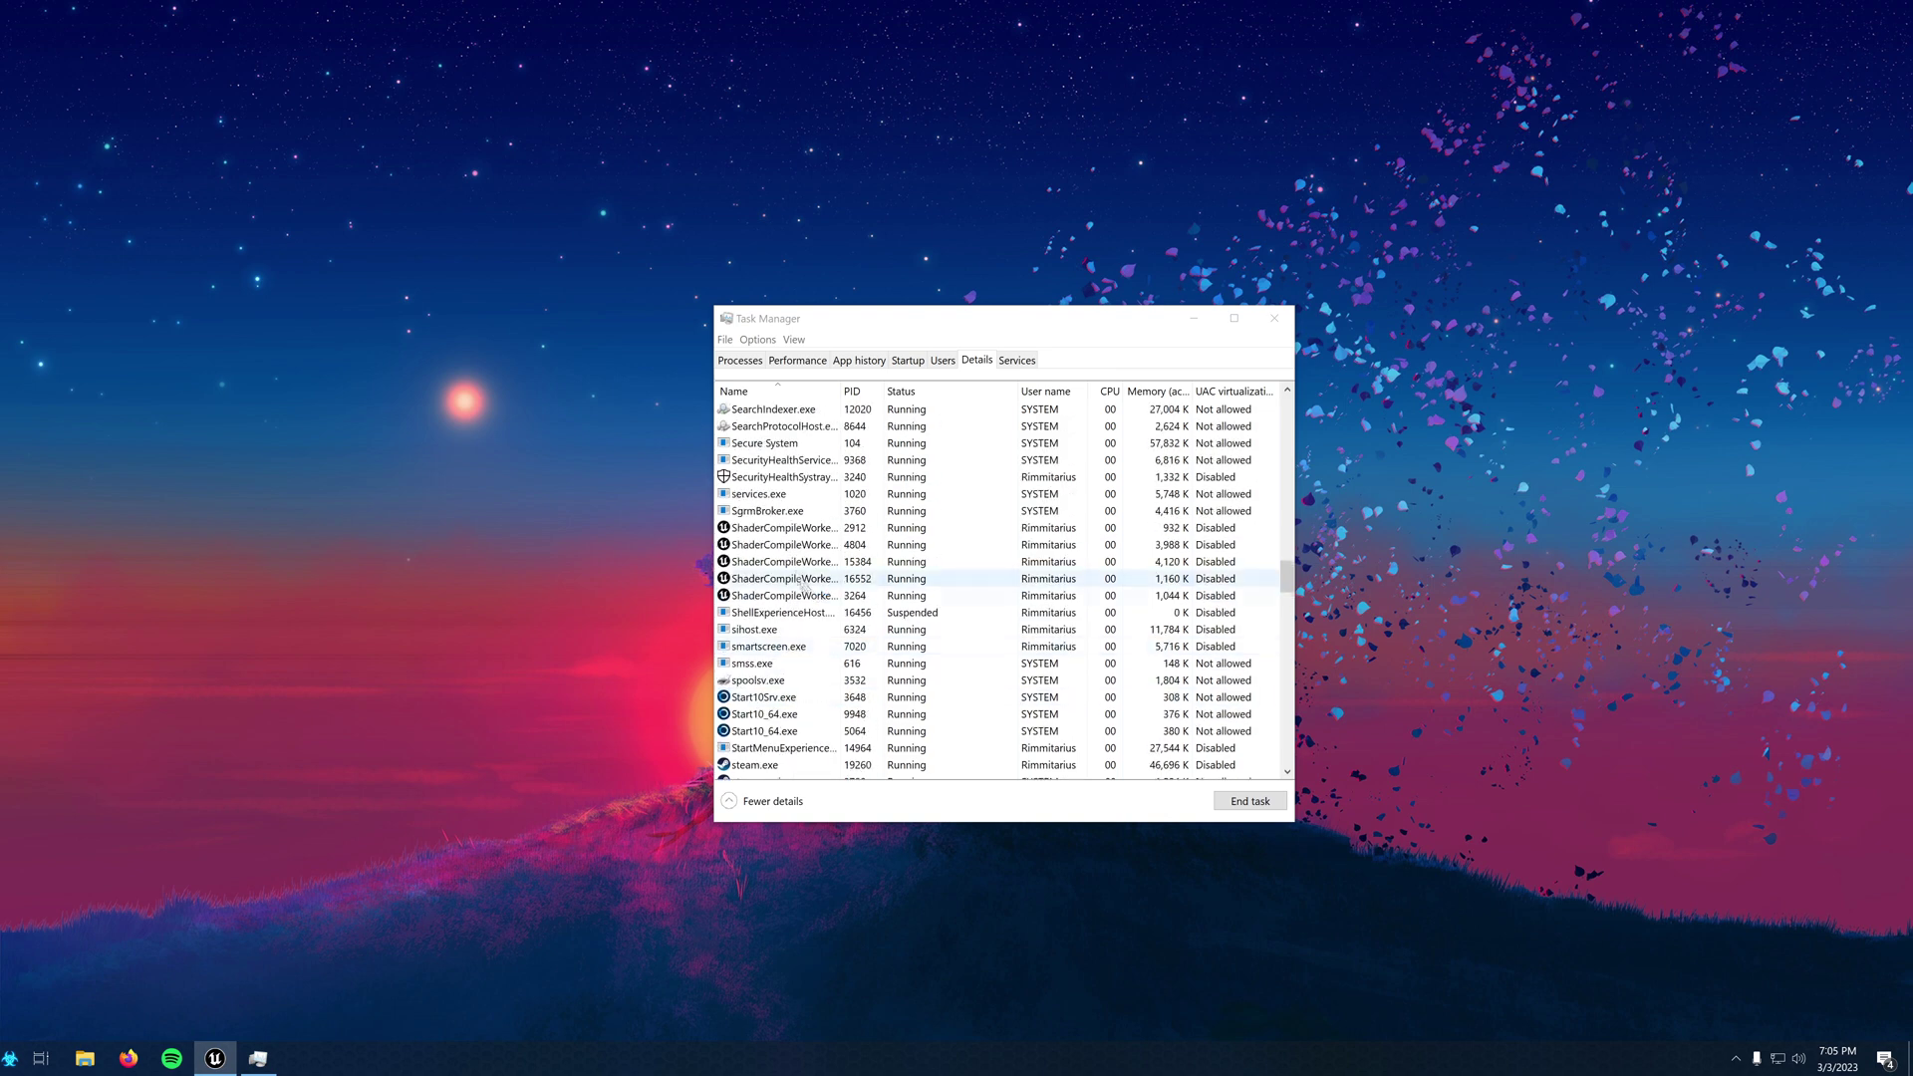
- Set a ShaderCompileWorker.exe process's priority to High and confirm the change
{"action": "right_click", "coordinate": [790, 545]}
{"action": "mouse_move", "coordinate": [846, 608]}
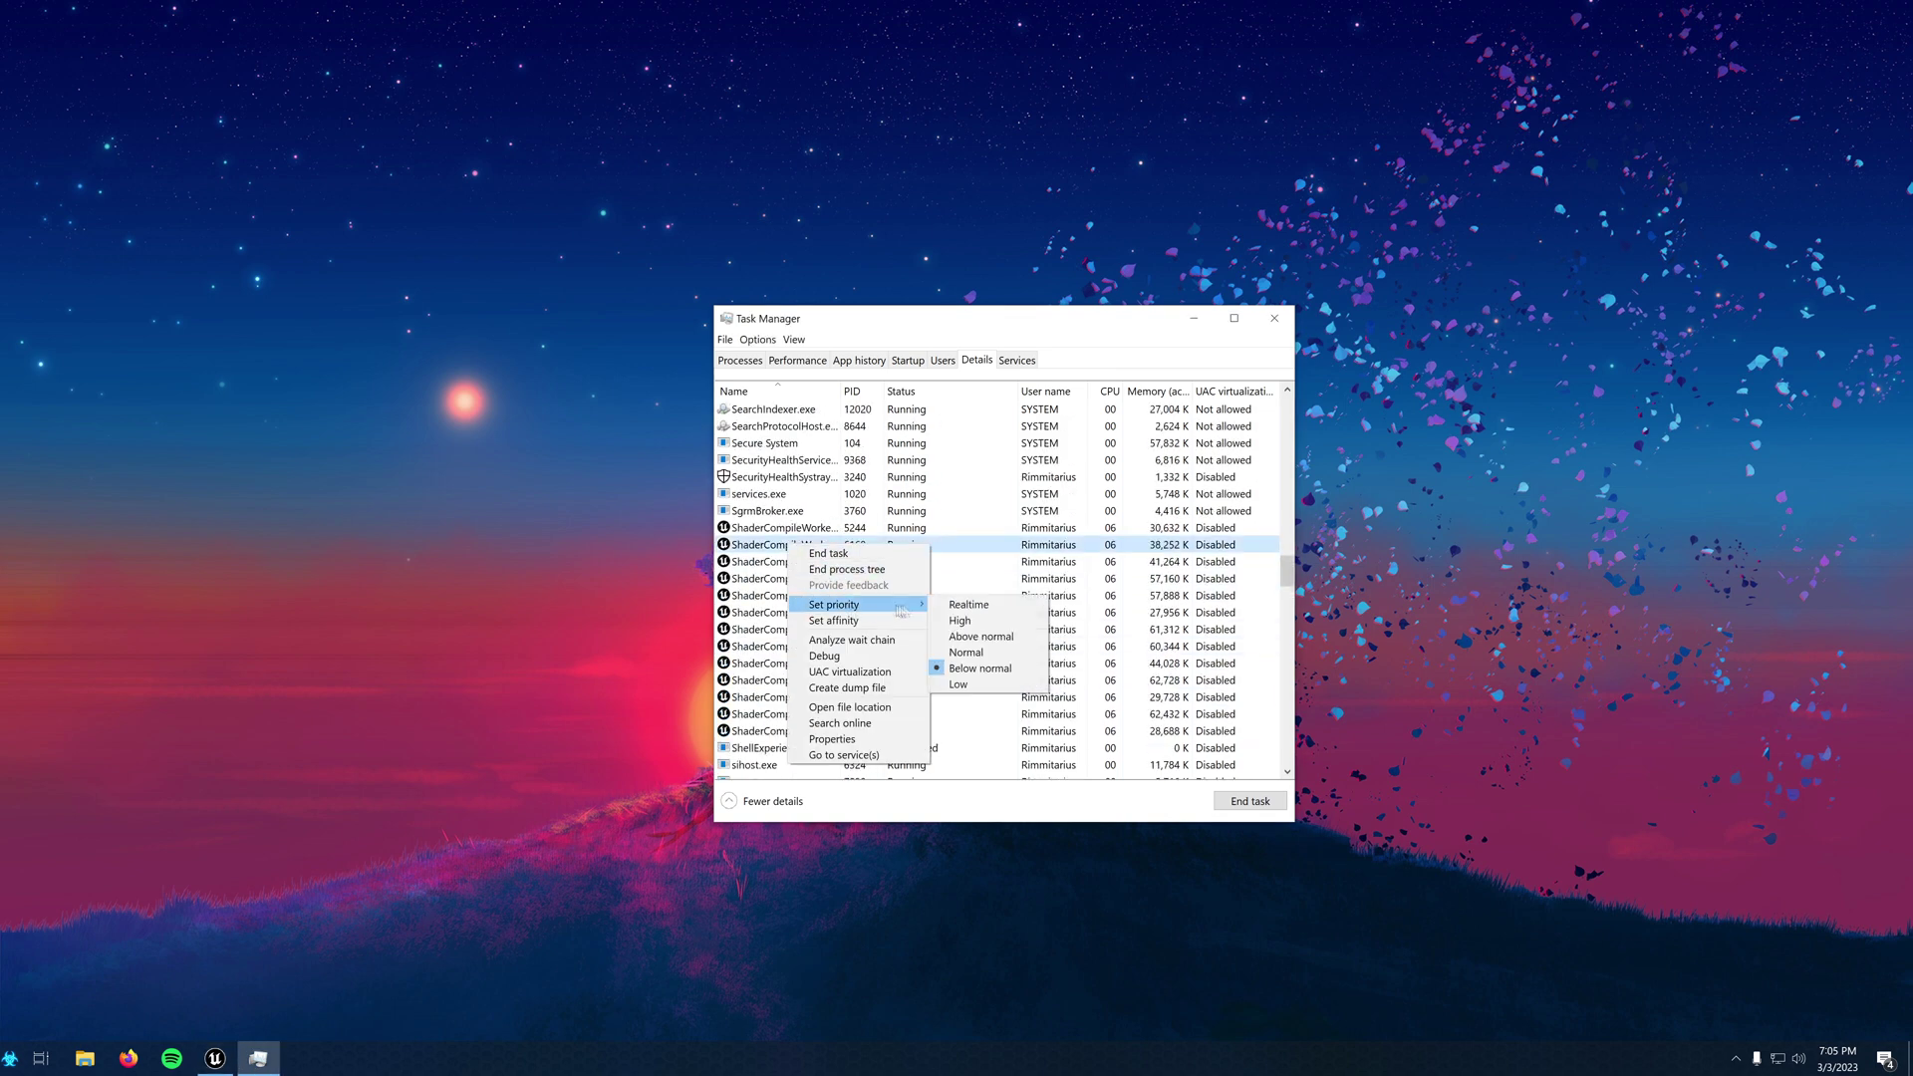
{"action": "left_click", "coordinate": [962, 620]}
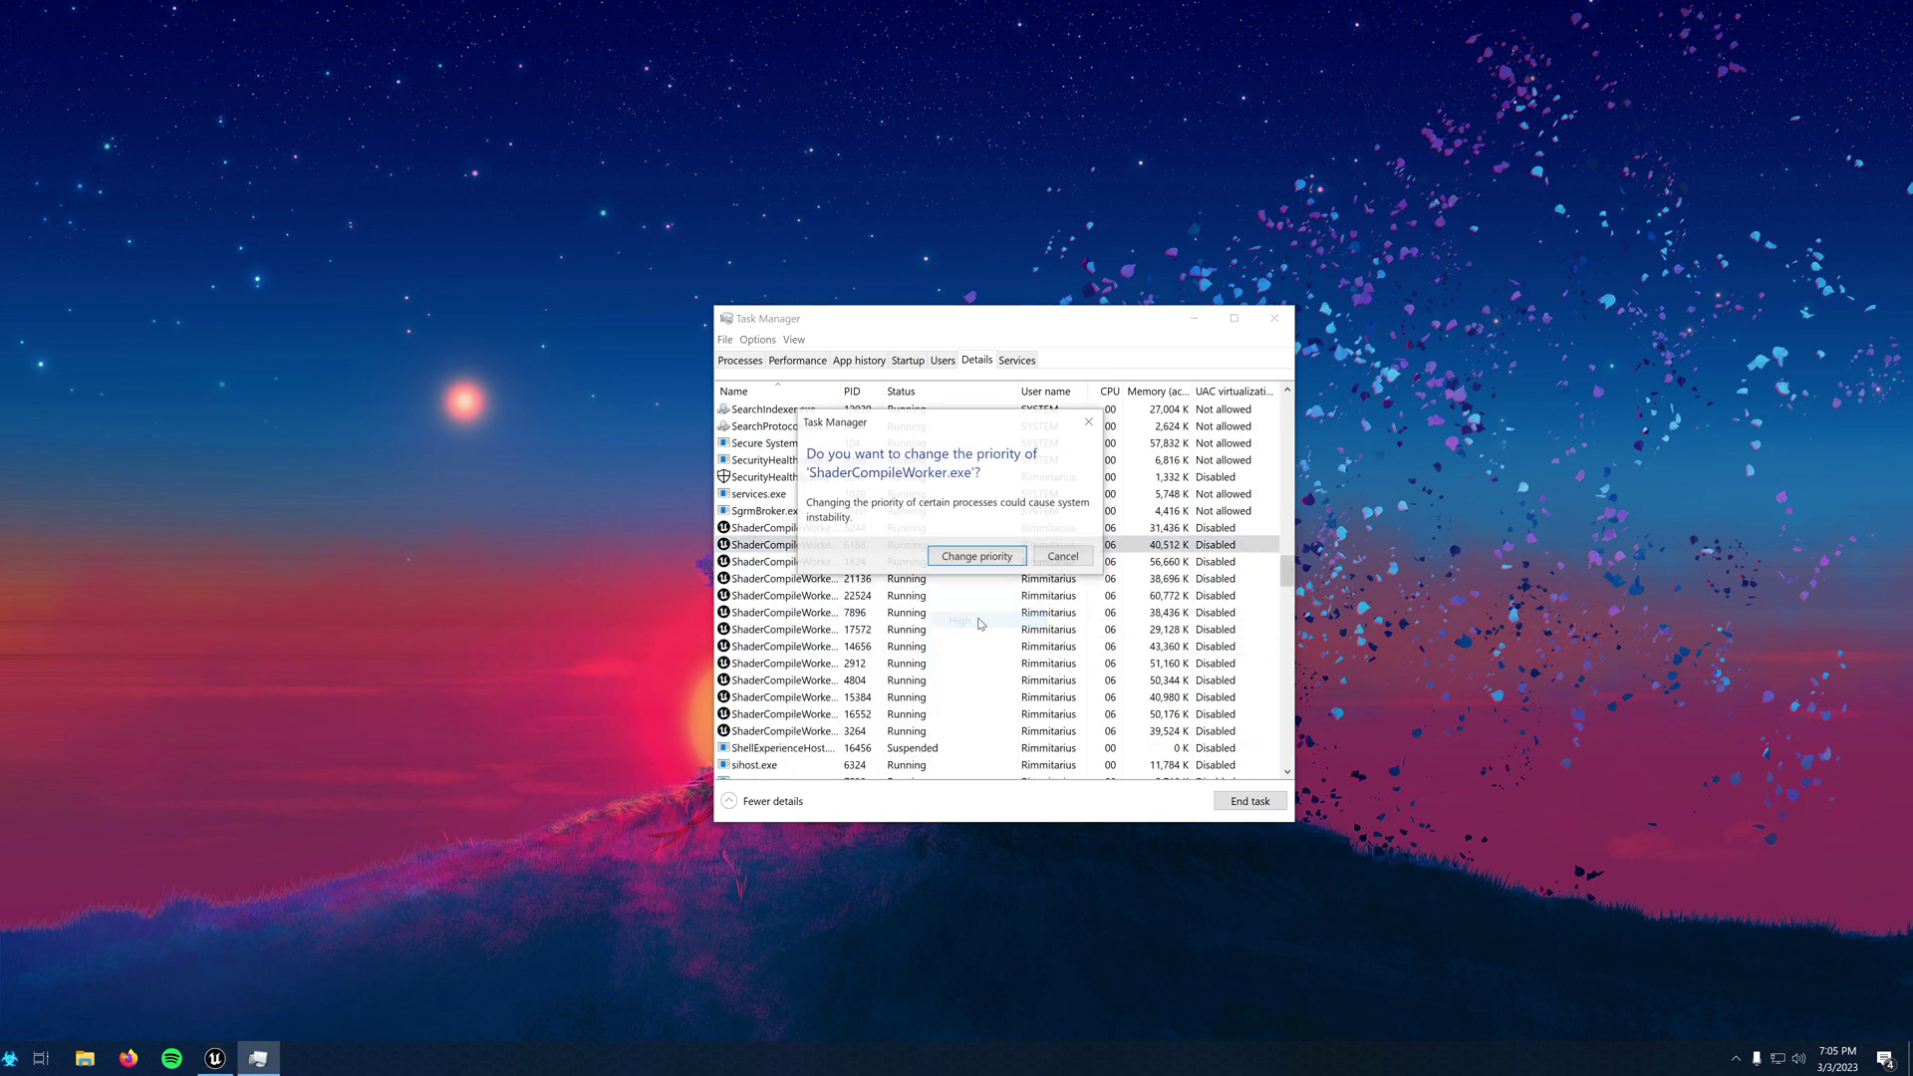
{"action": "left_click", "coordinate": [984, 556]}
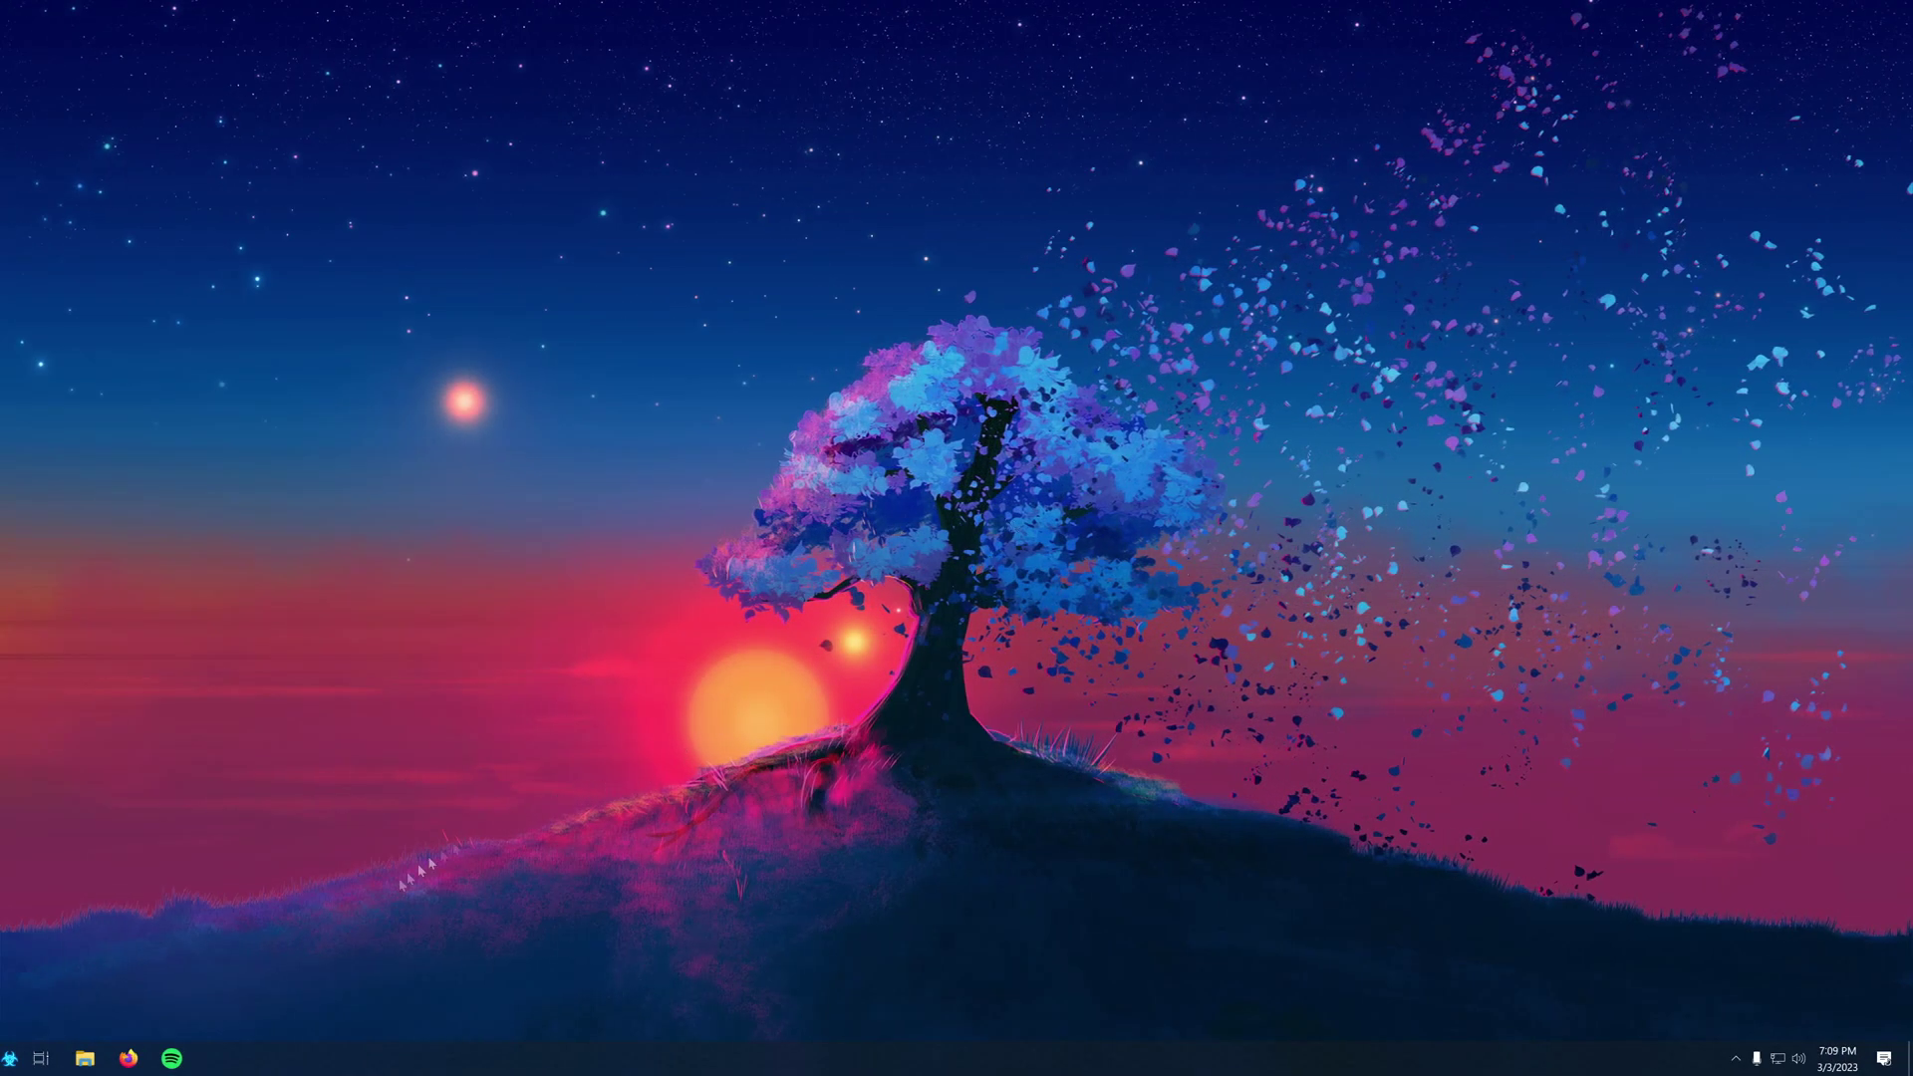
- Browse to C:\Program Files\Epic Games\UE_5.1\Engine\Config and right-click BaseEngine.ini
{"action": "left_click", "coordinate": [85, 1058]}
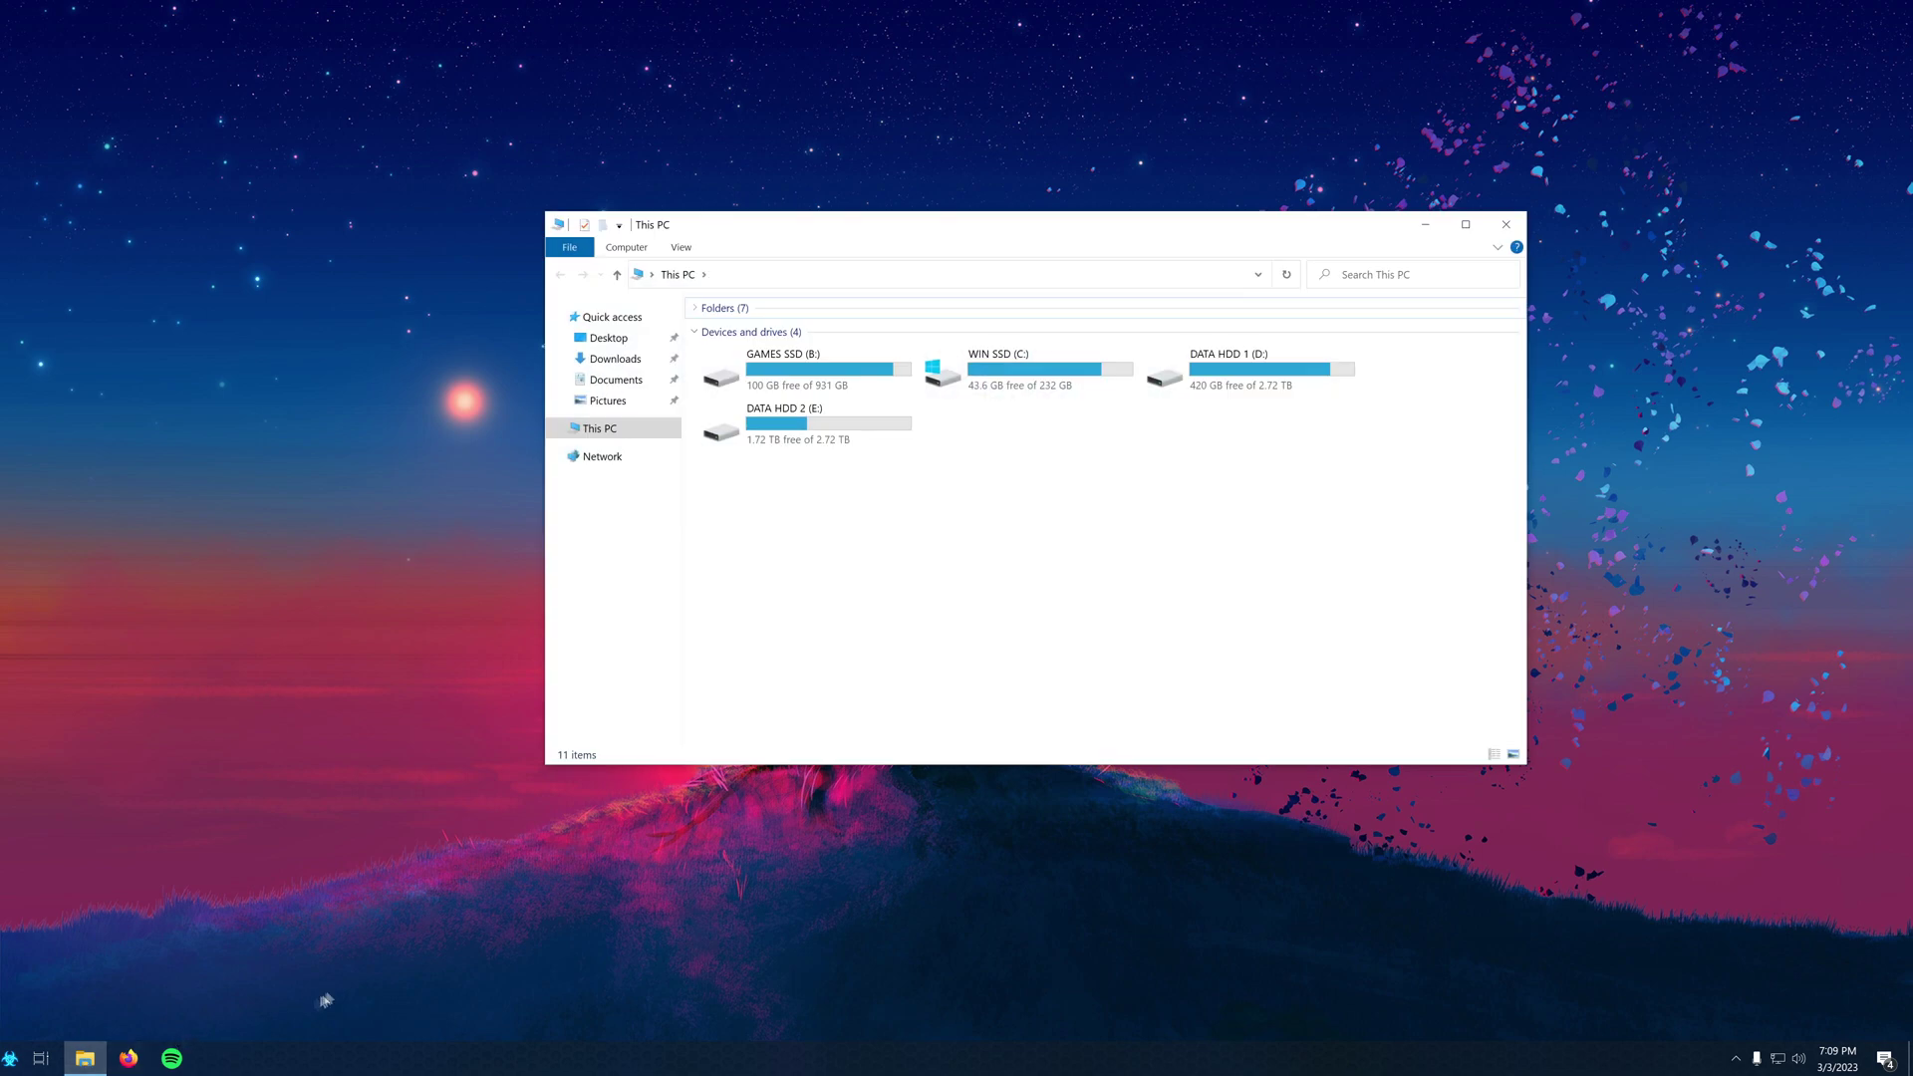
{"action": "double_click", "coordinate": [1037, 388]}
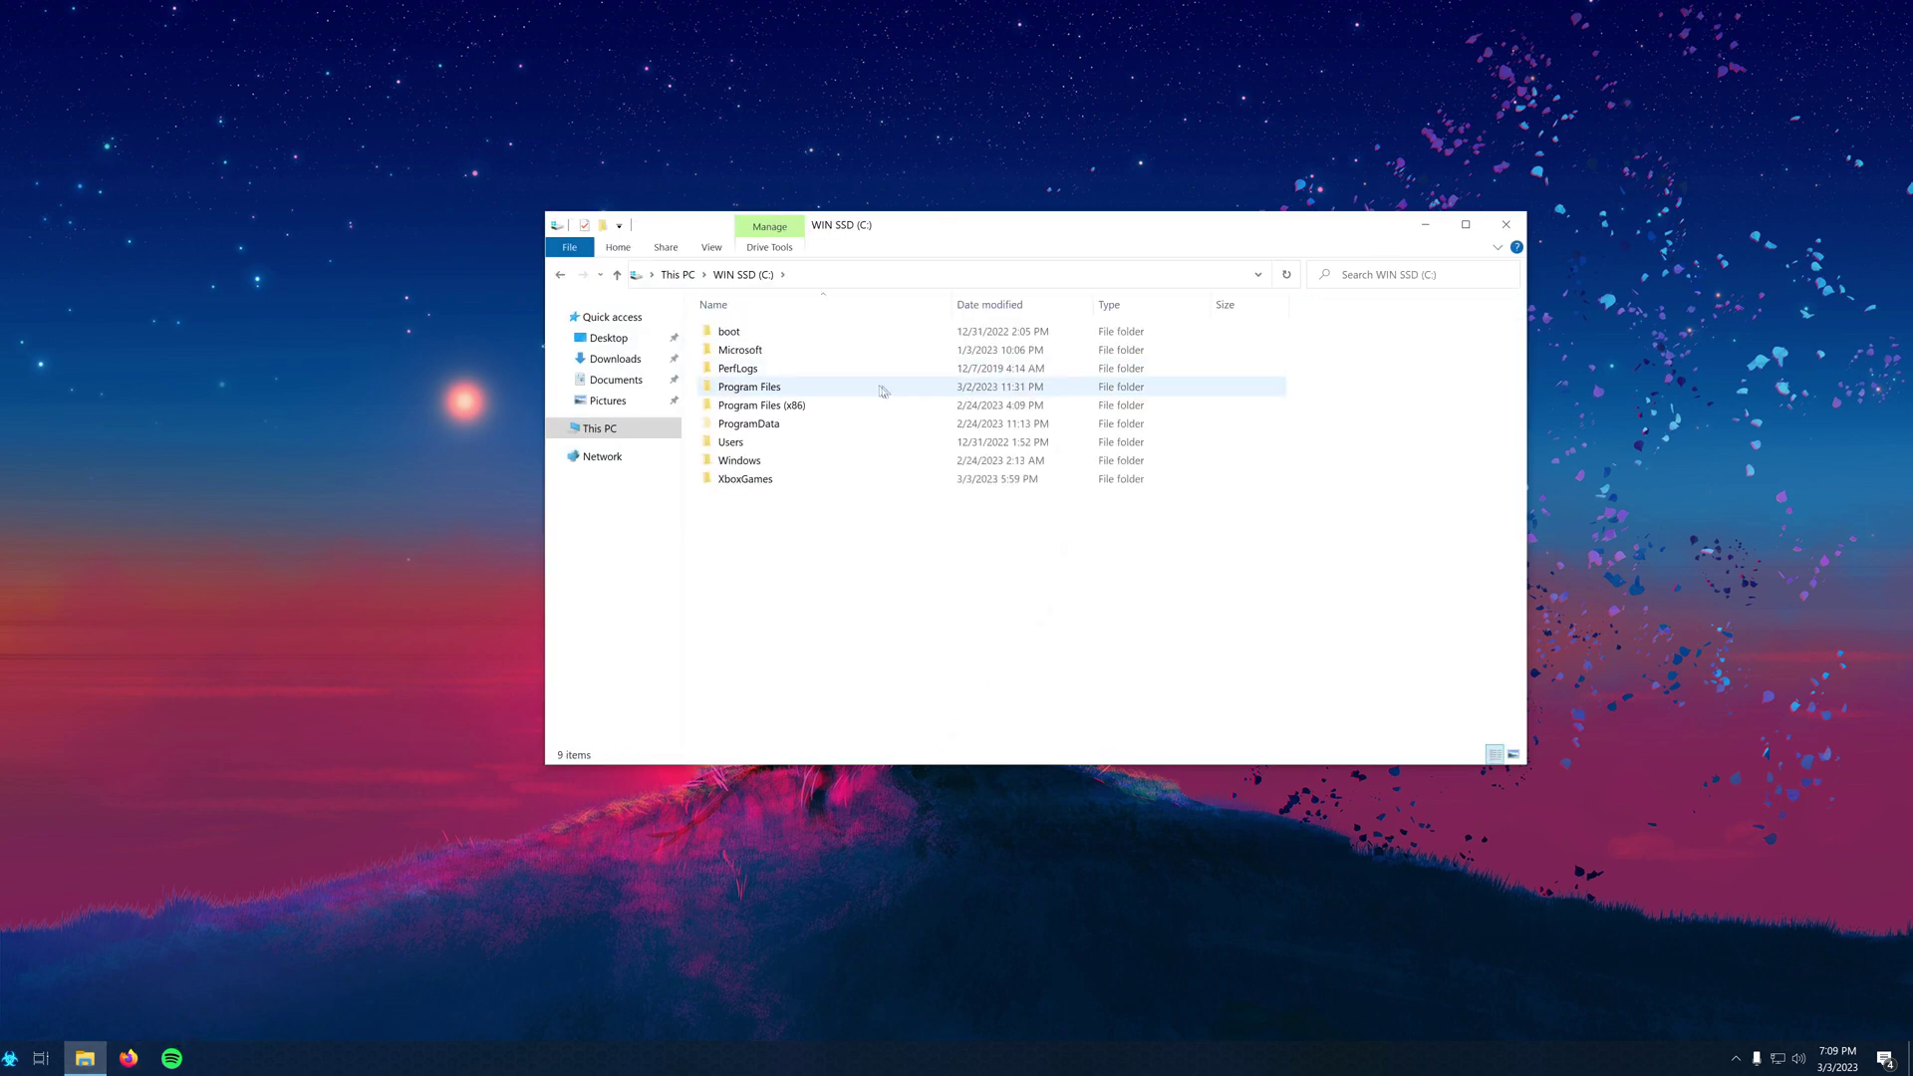
{"action": "left_click", "coordinate": [807, 391]}
{"action": "double_click", "coordinate": [807, 392]}
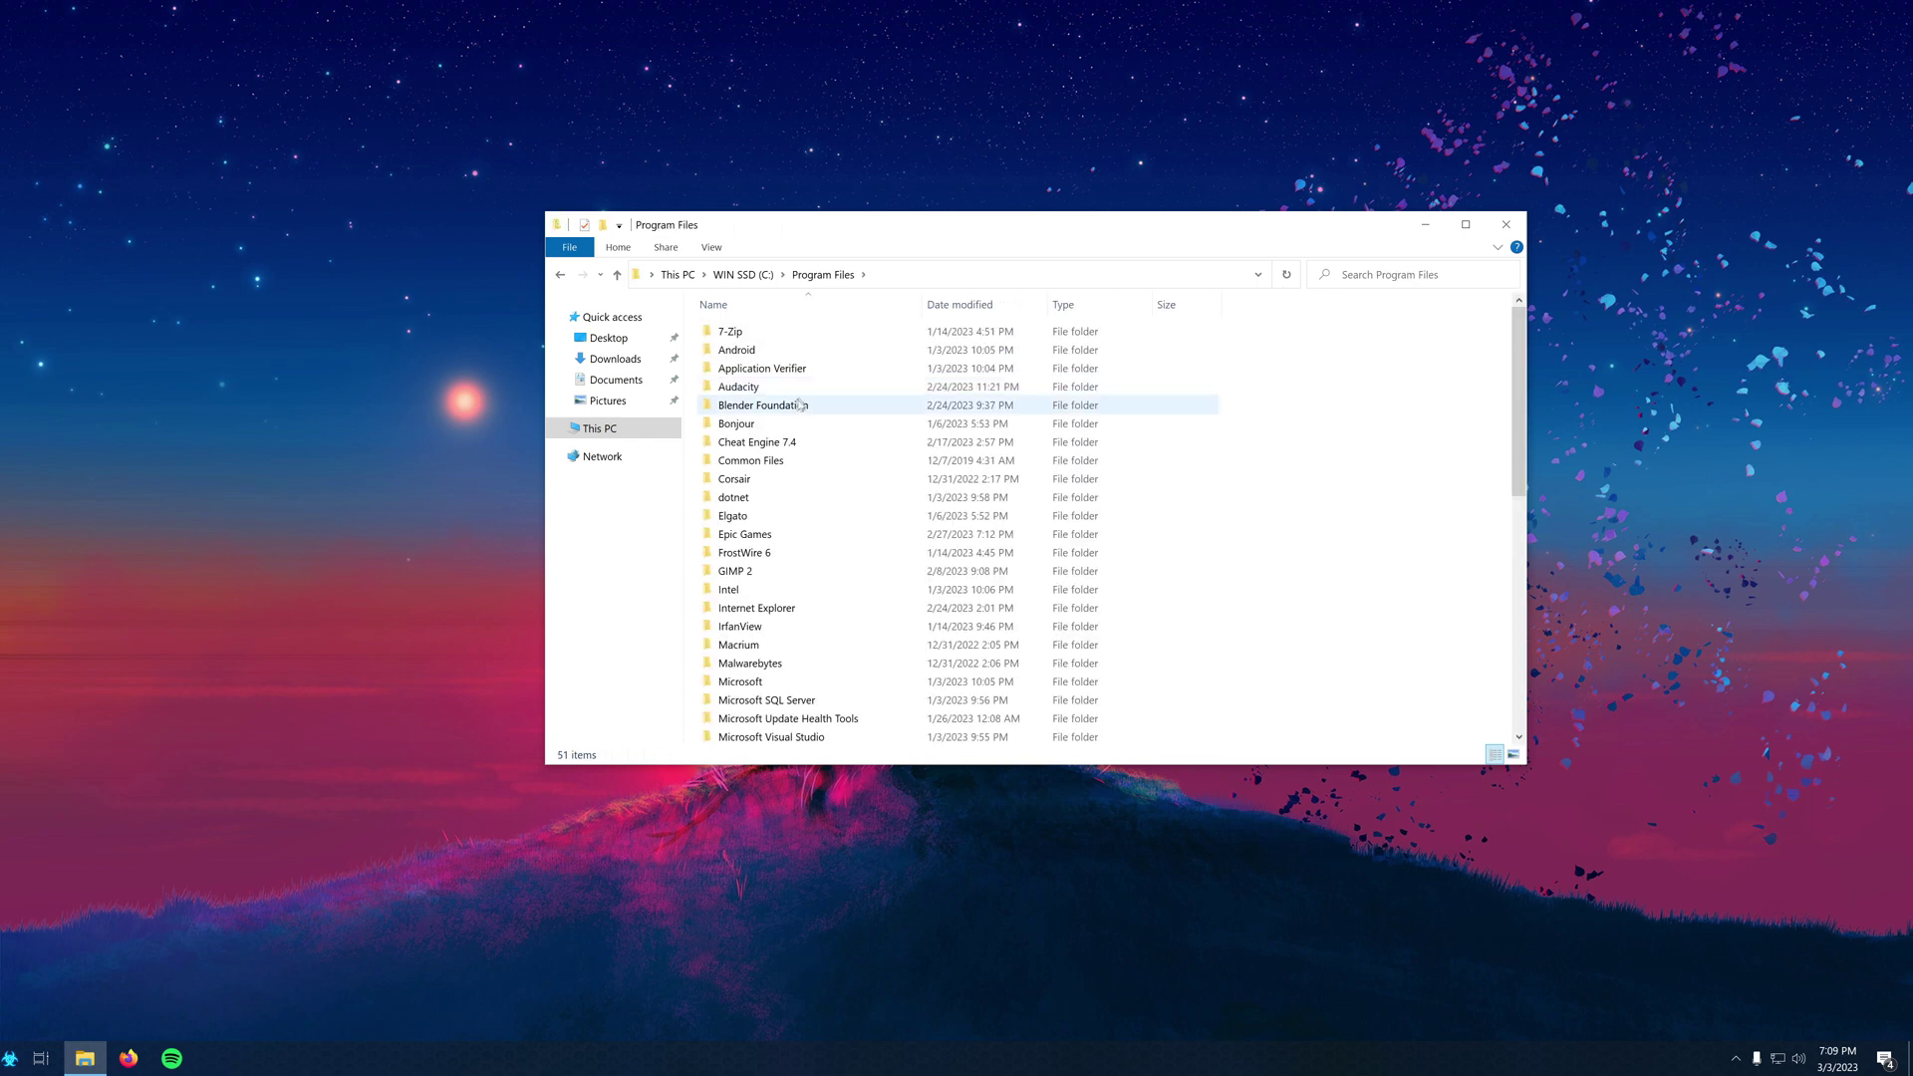
{"action": "double_click", "coordinate": [749, 536]}
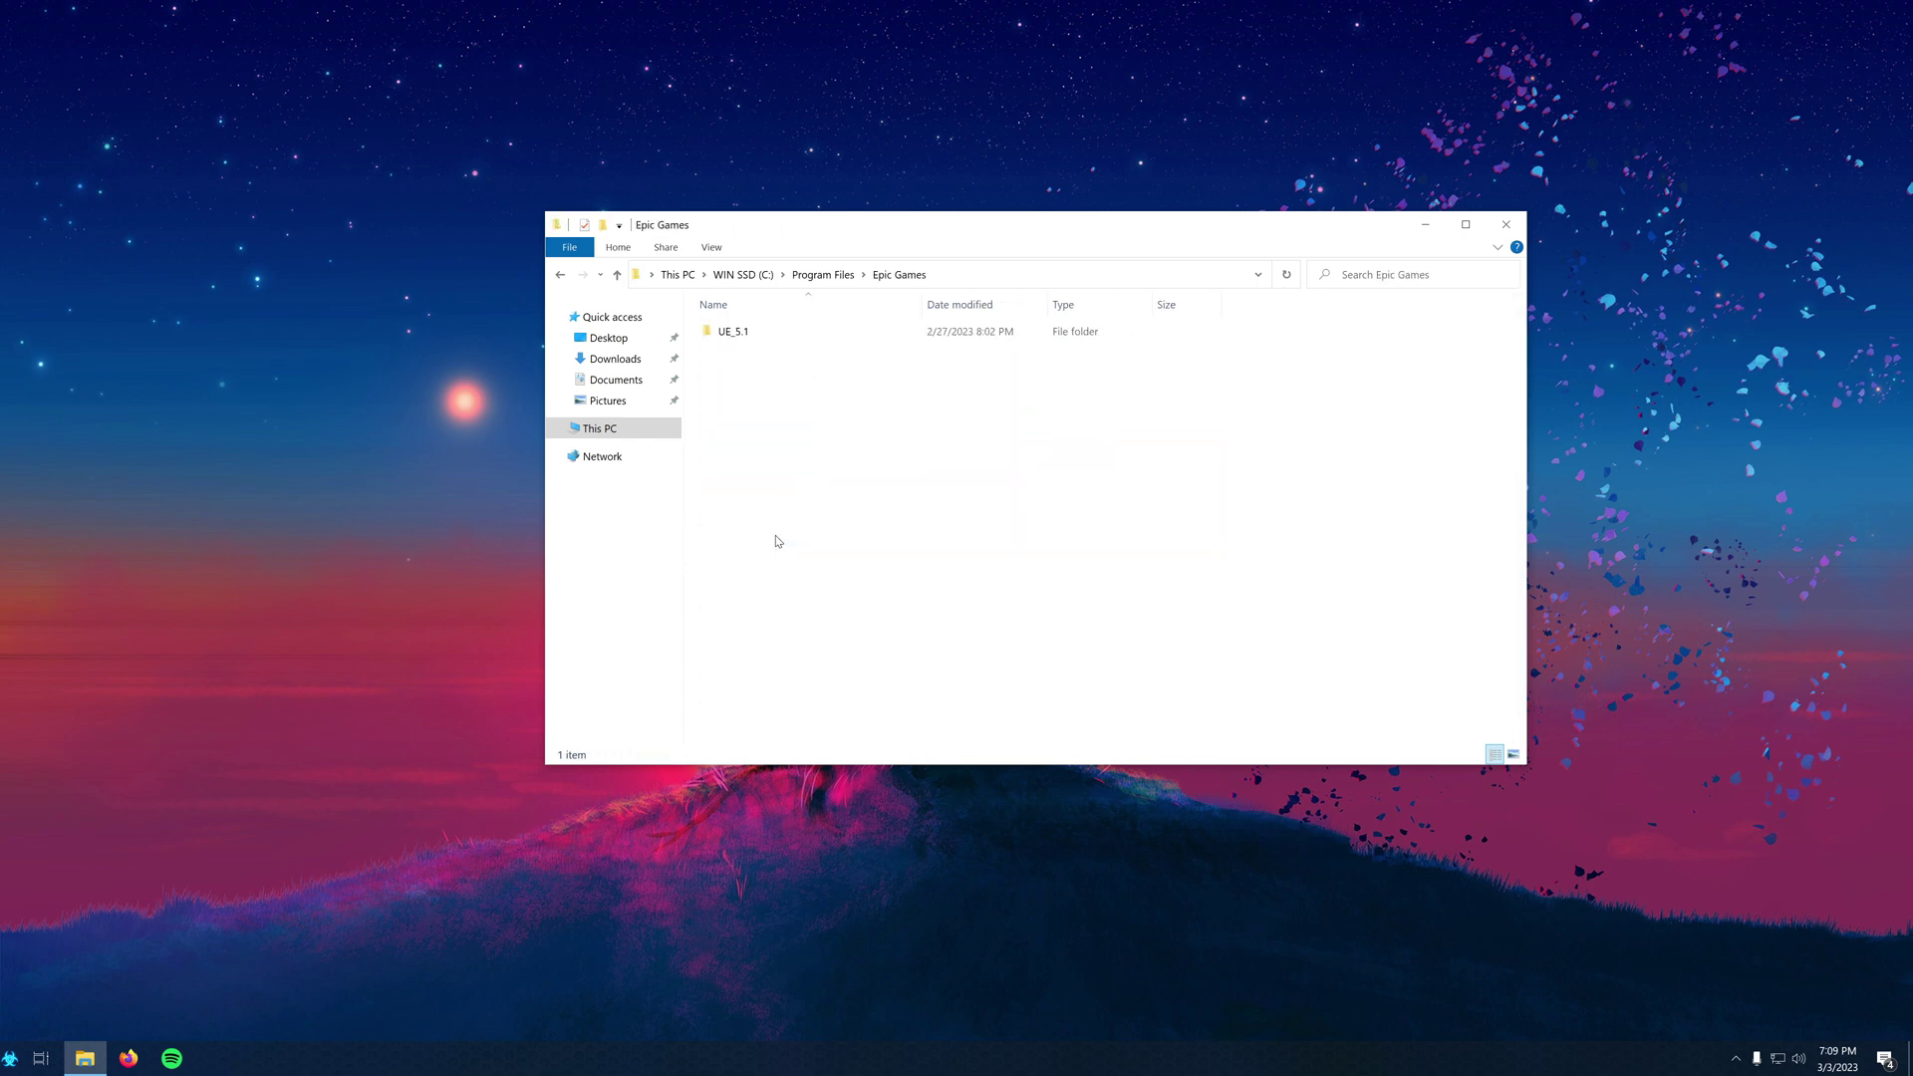
{"action": "double_click", "coordinate": [747, 335]}
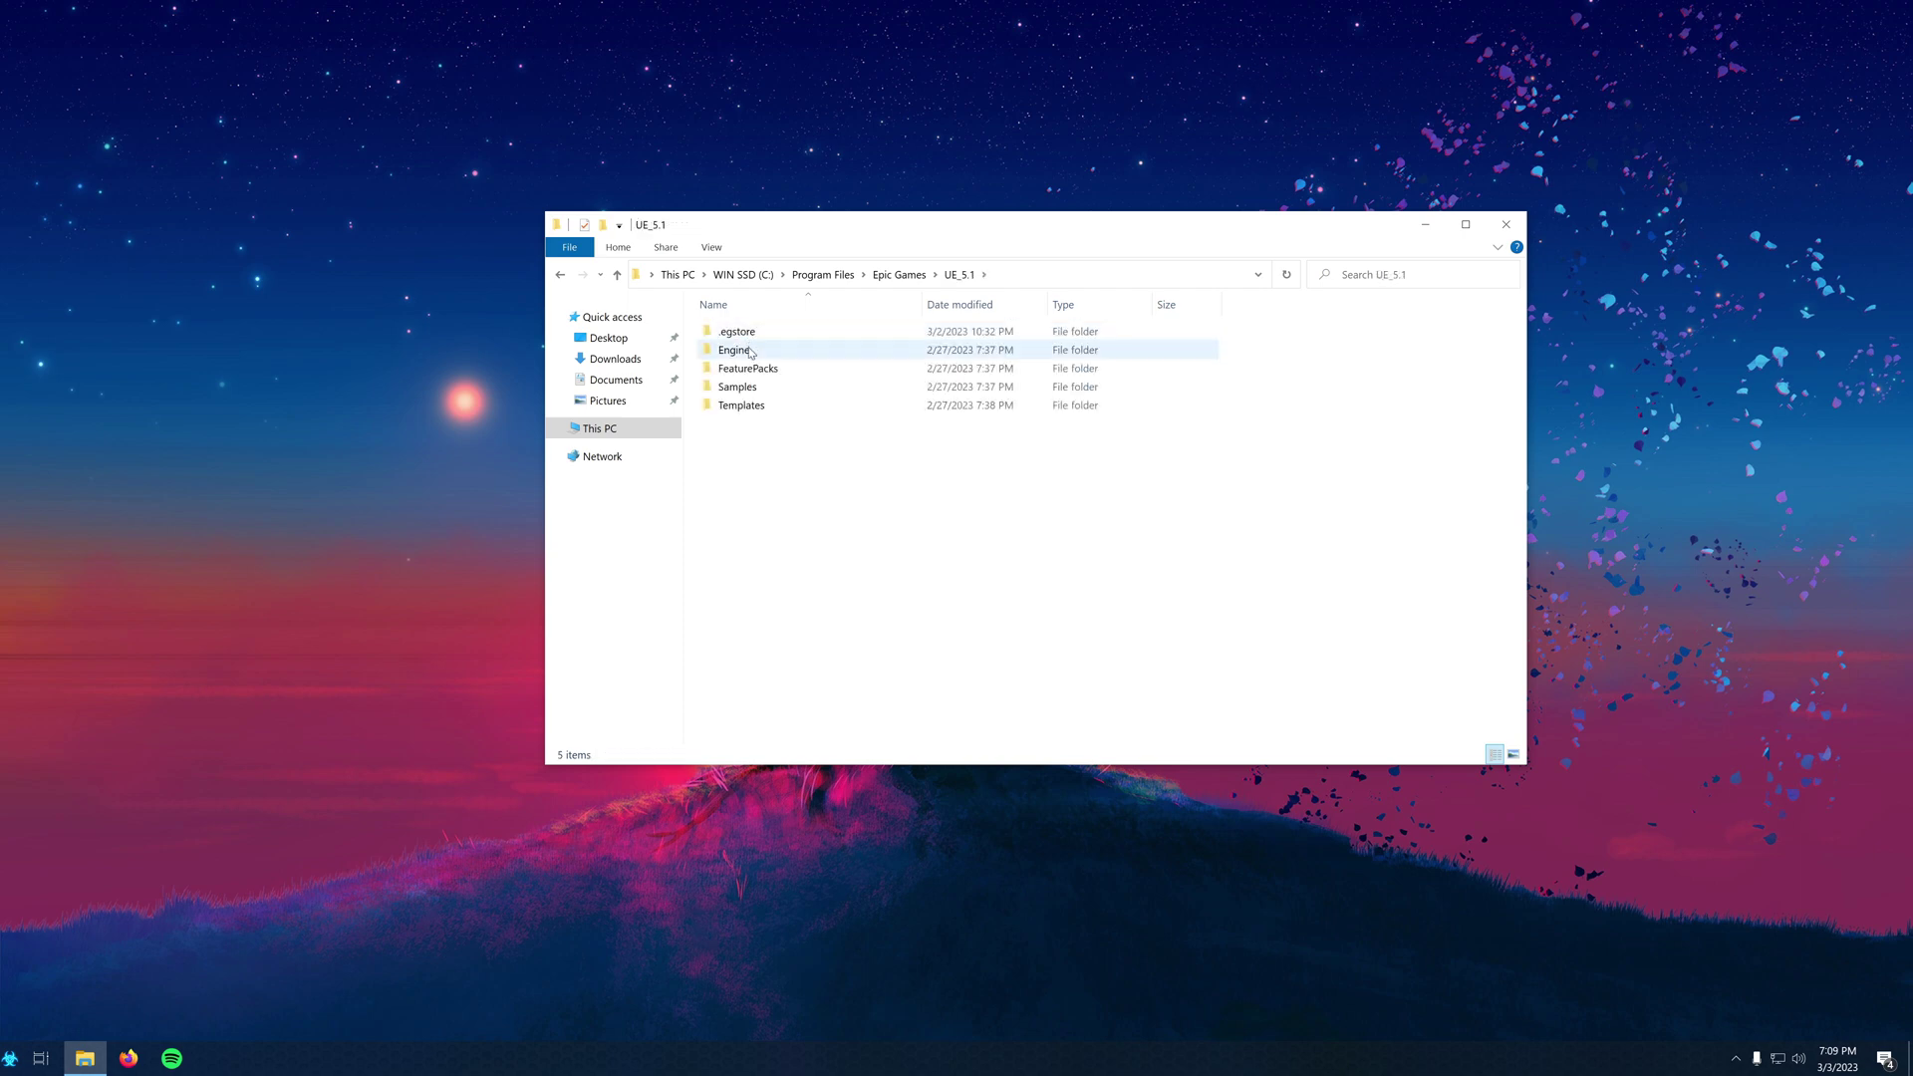
{"action": "double_click", "coordinate": [752, 356]}
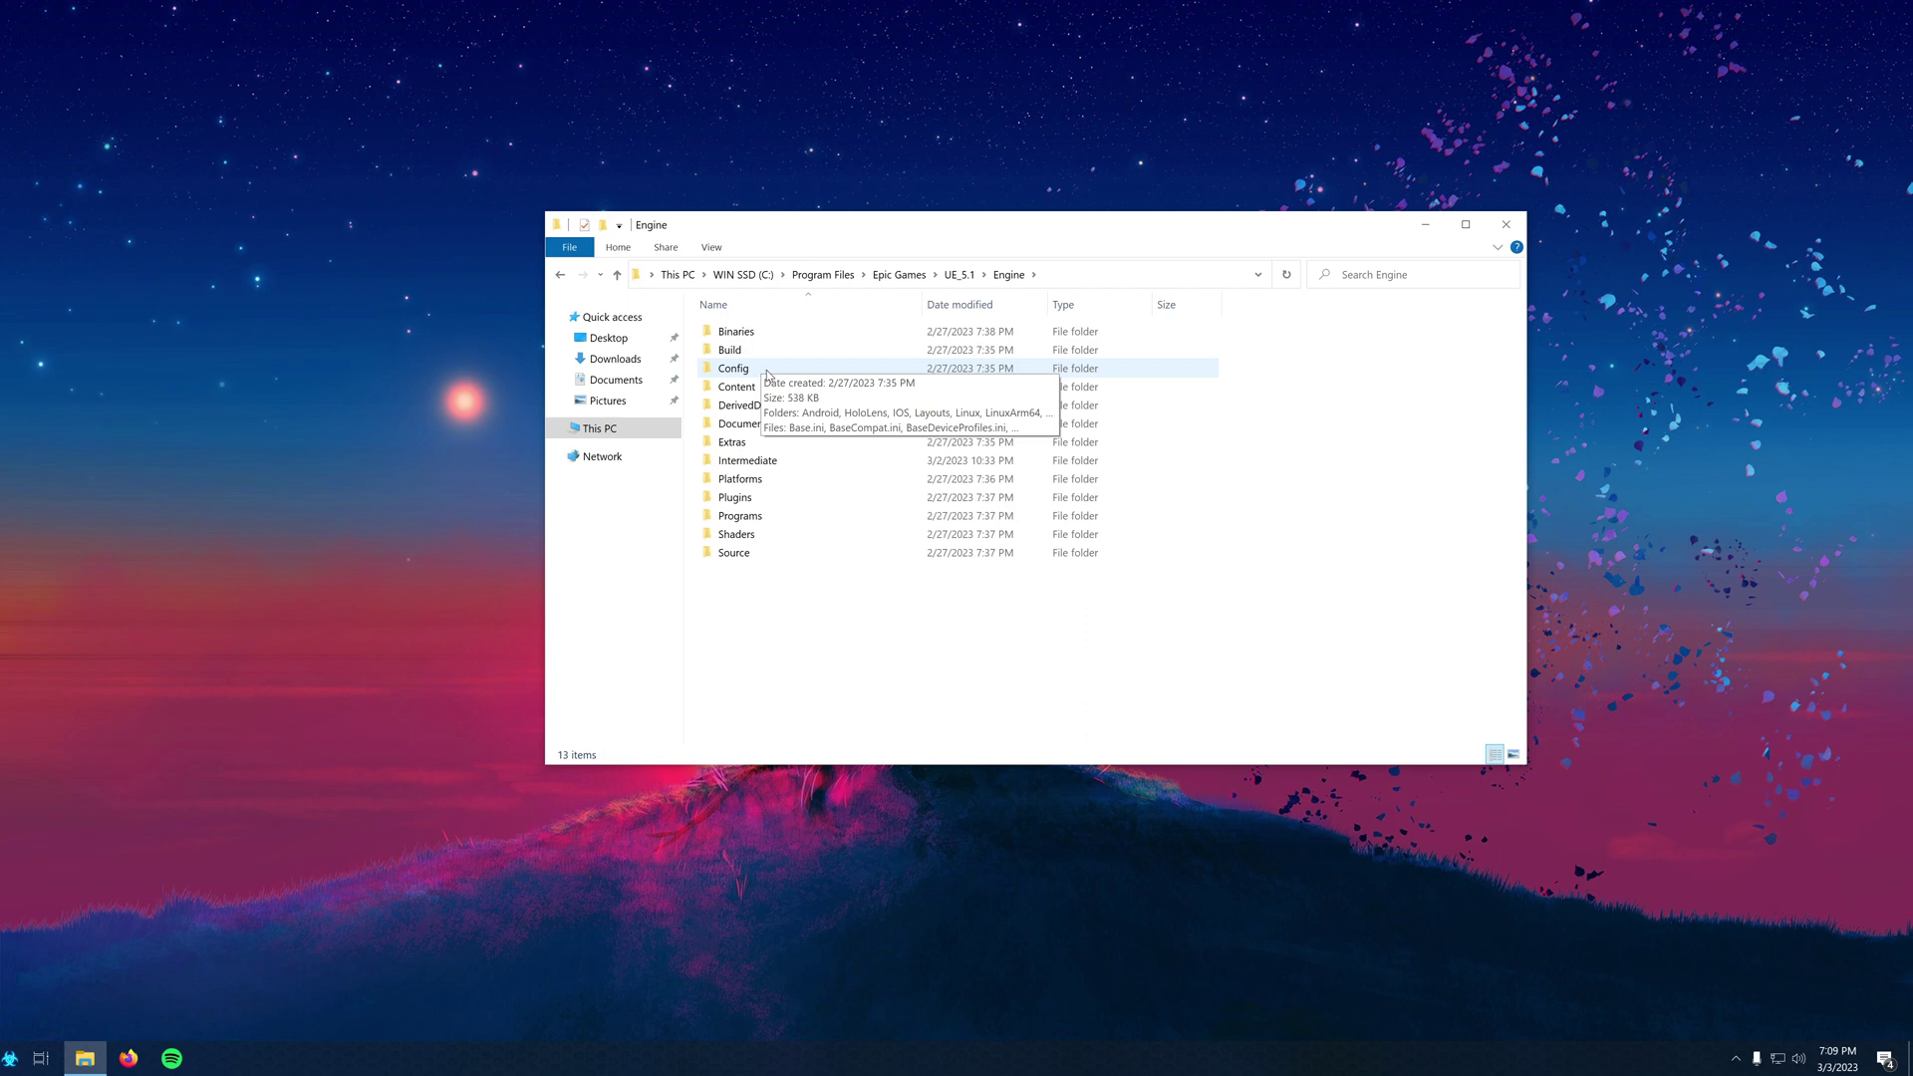
{"action": "double_click", "coordinate": [768, 374]}
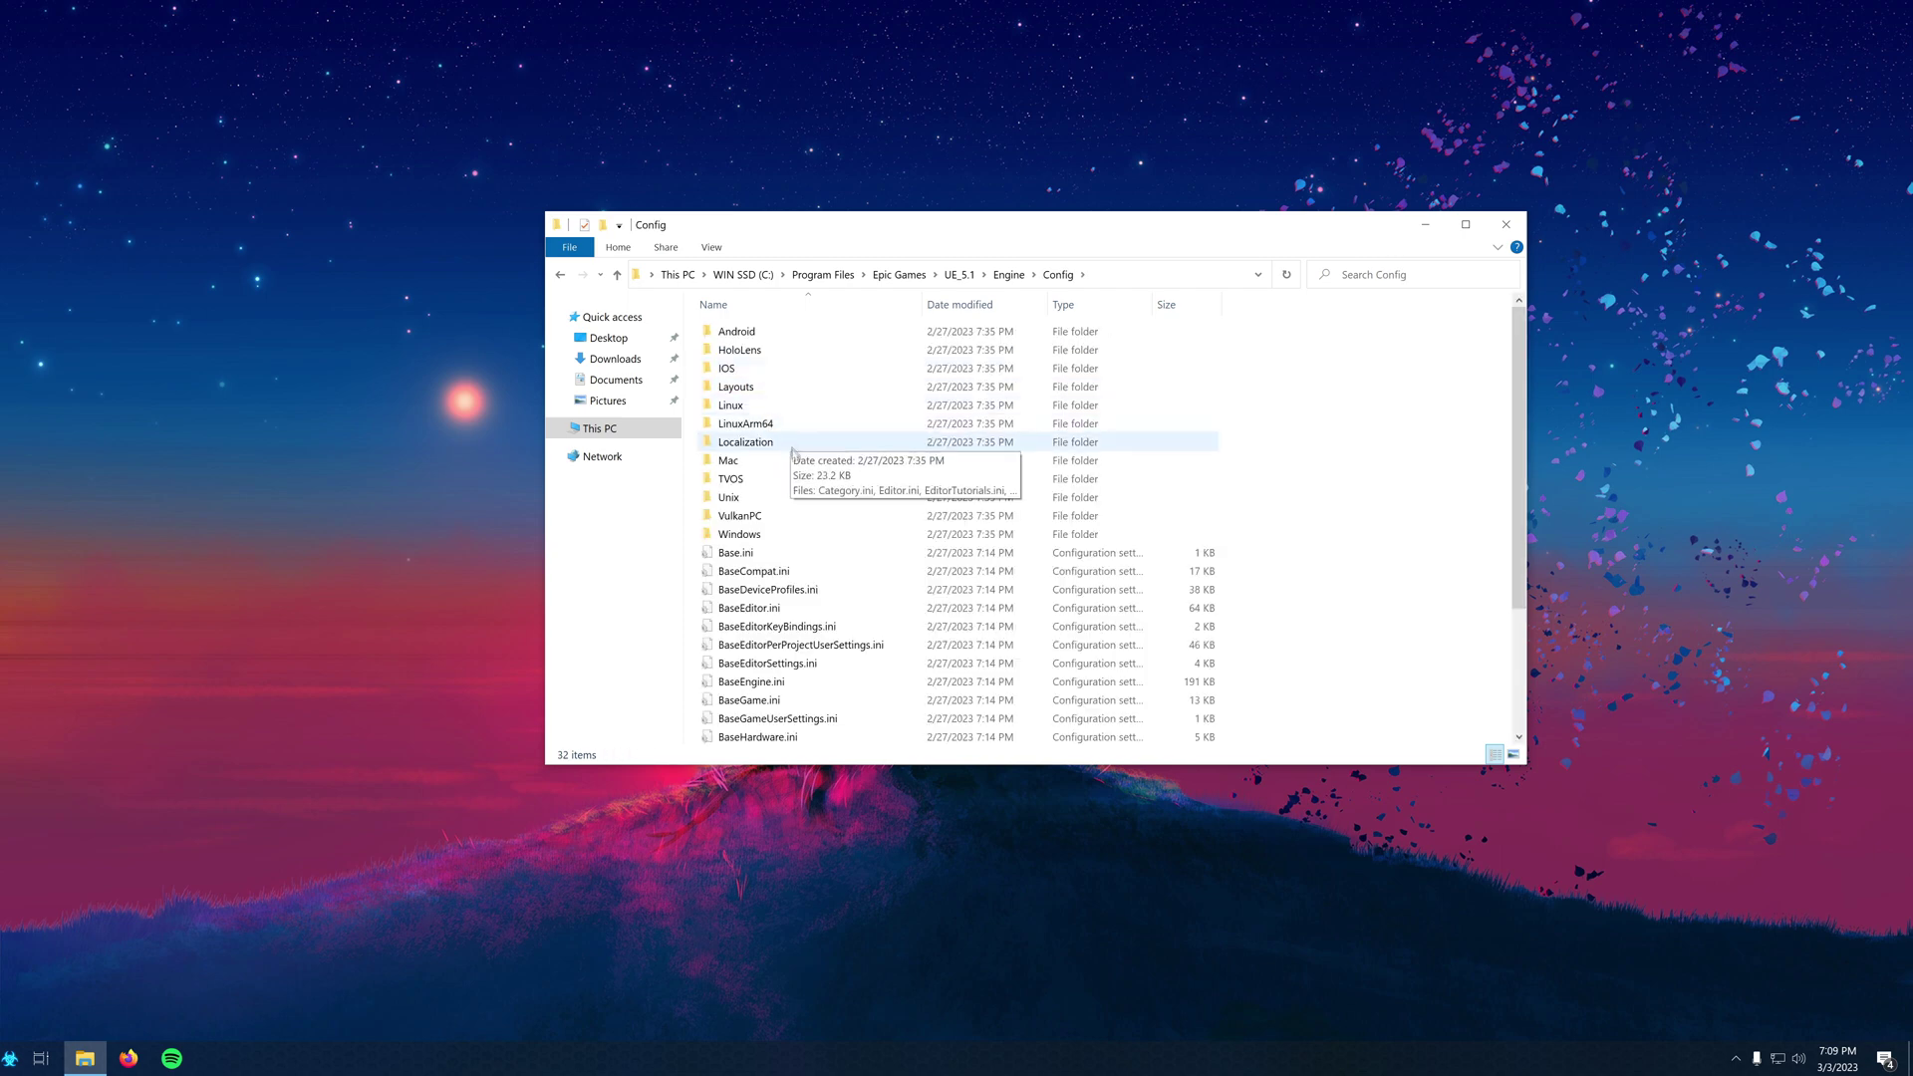
{"action": "left_click", "coordinate": [805, 690]}
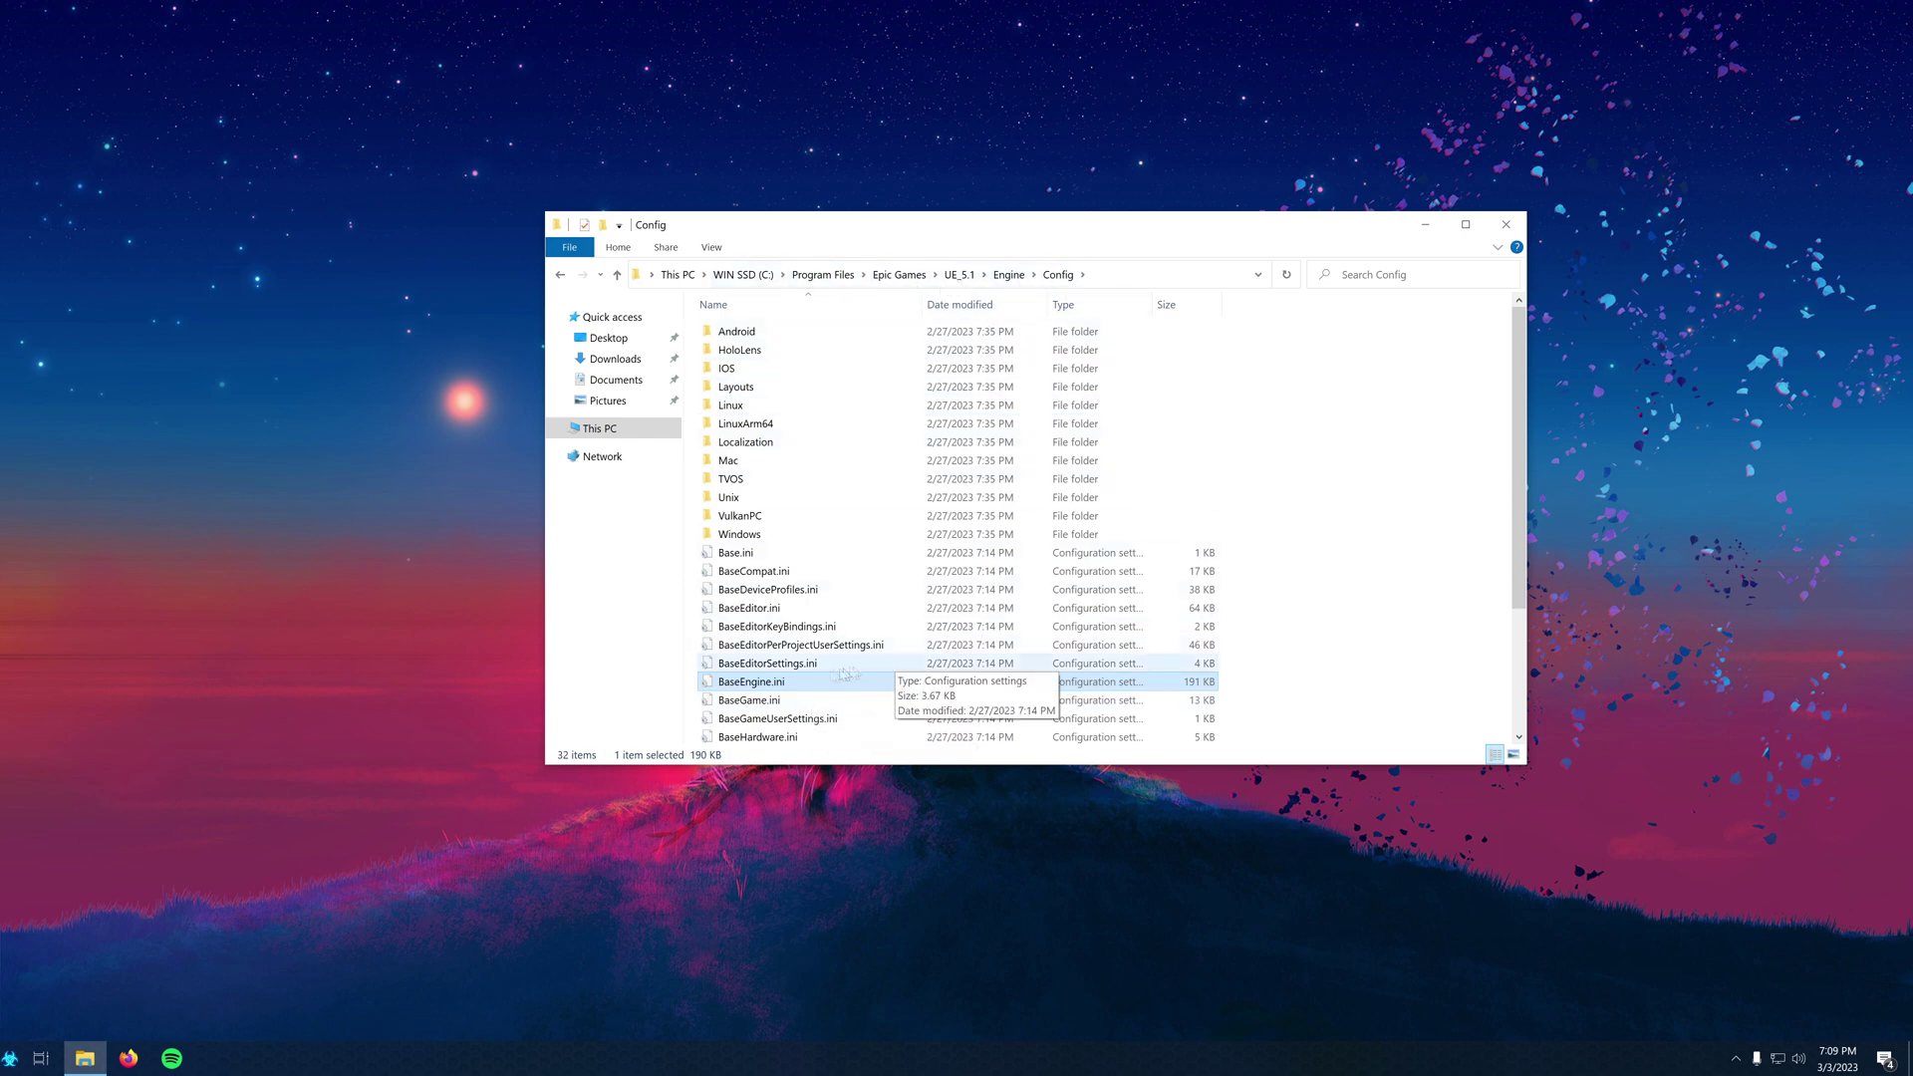
{"action": "right_click", "coordinate": [759, 682]}
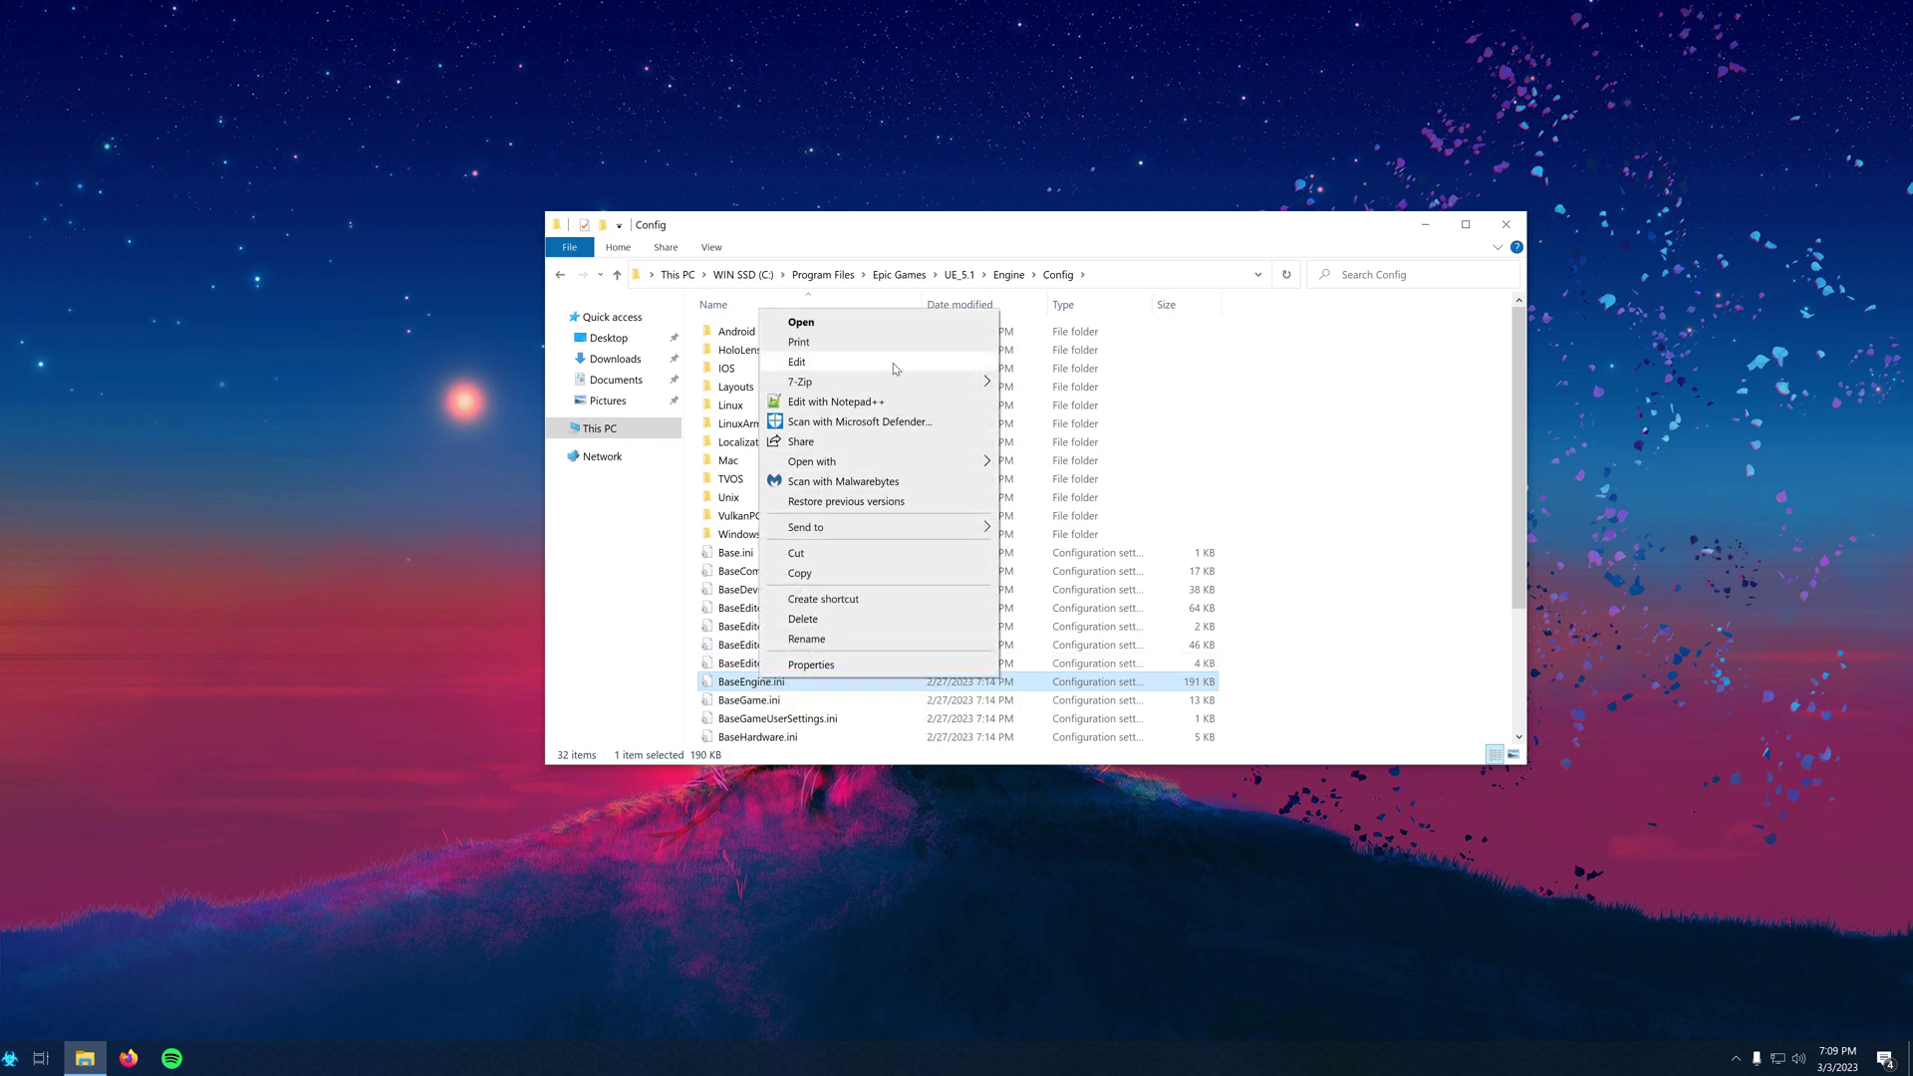
- Open BaseEngine.ini in Notepad++ and find the WorkerProcessPriority line
{"action": "left_click", "coordinate": [893, 409]}
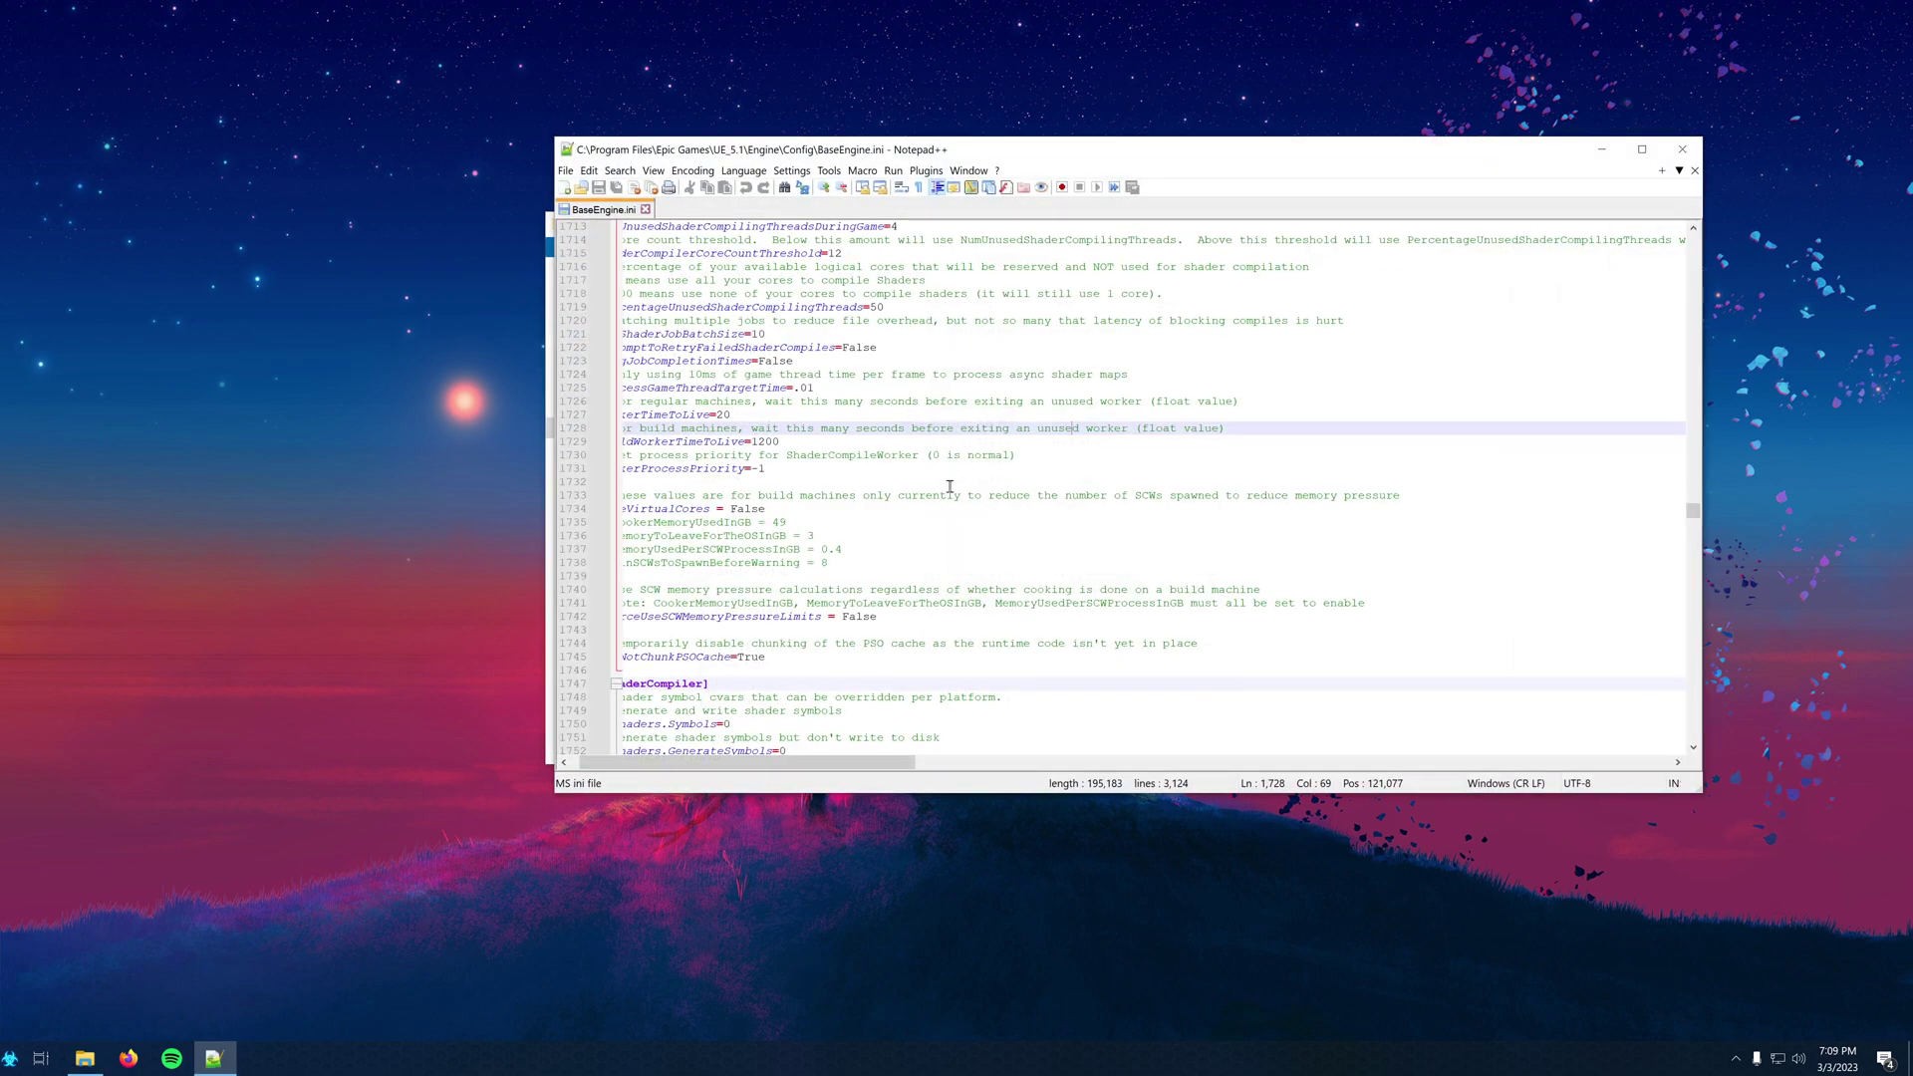
{"action": "left_click_drag", "start_coordinate": [1693, 510], "coordinate": [1693, 242]}
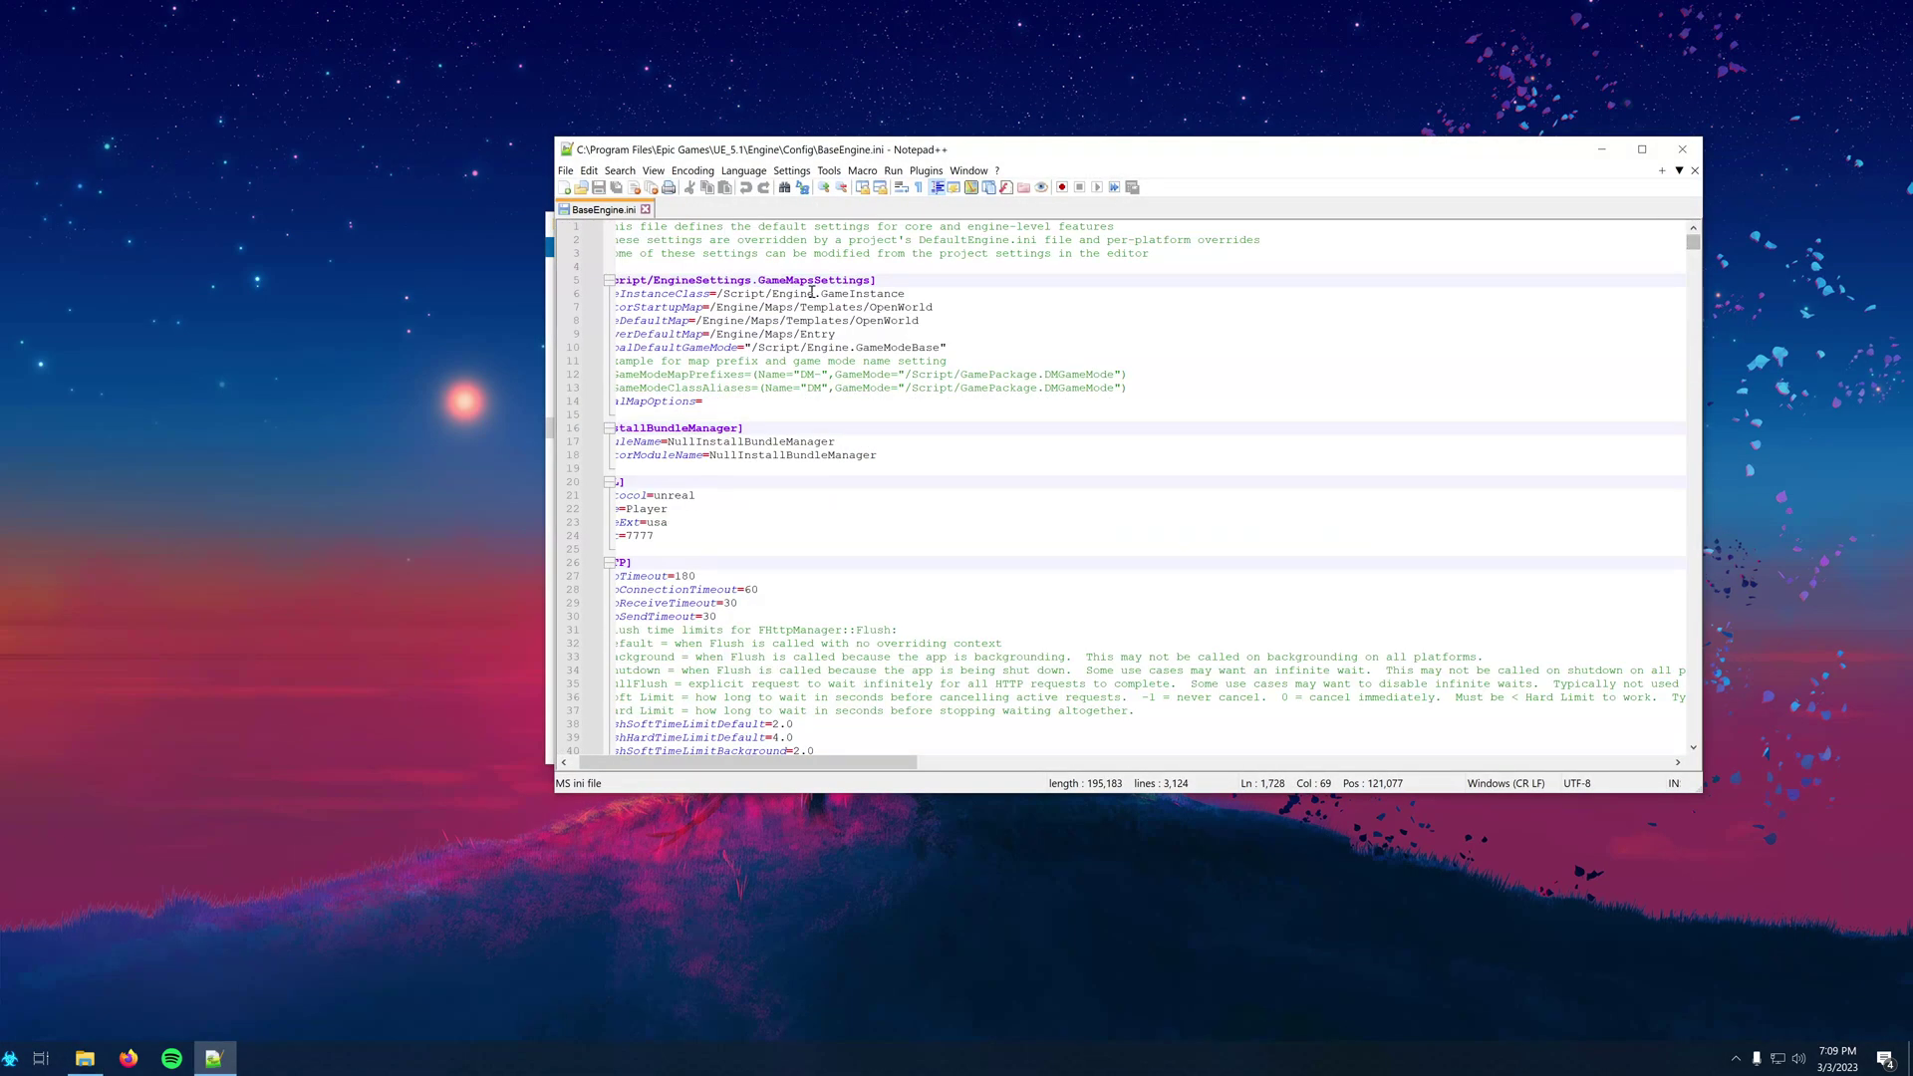
{"action": "left_click", "coordinate": [620, 170]}
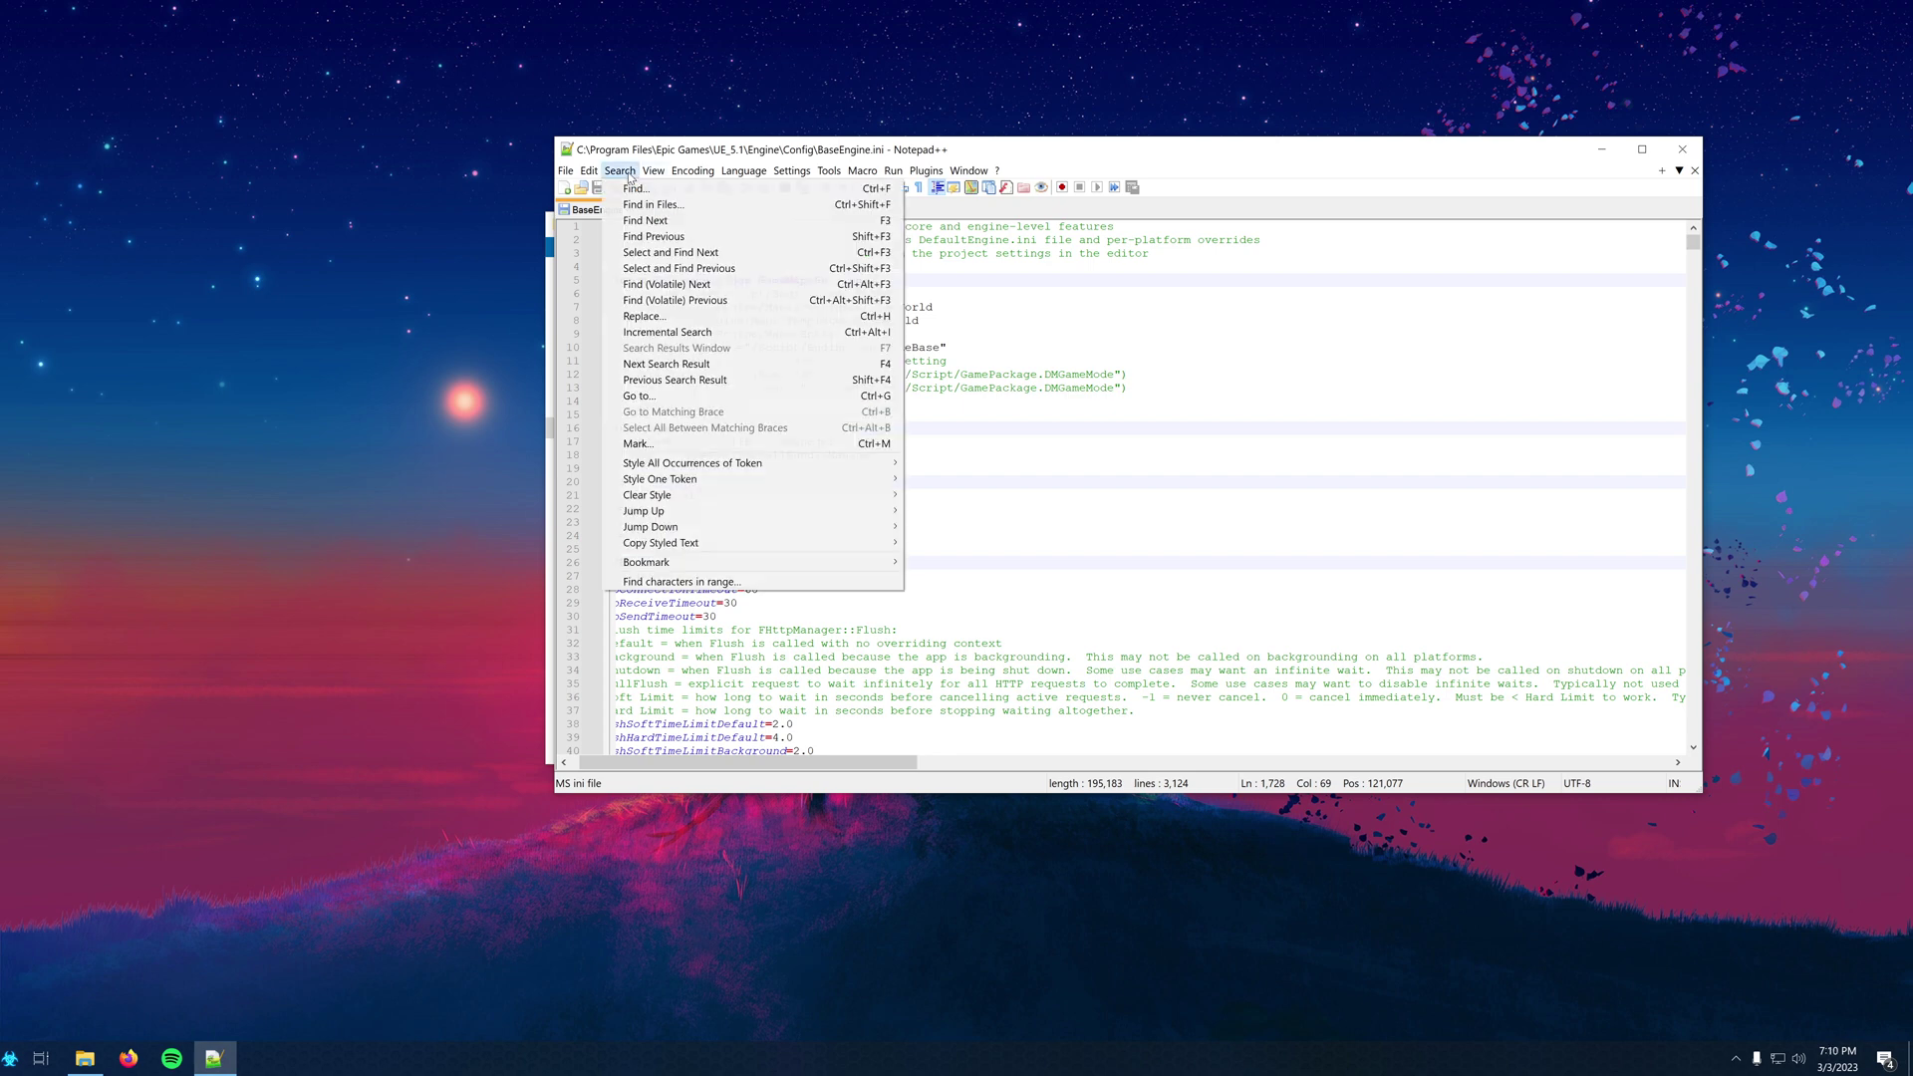
{"action": "left_click", "coordinate": [629, 189]}
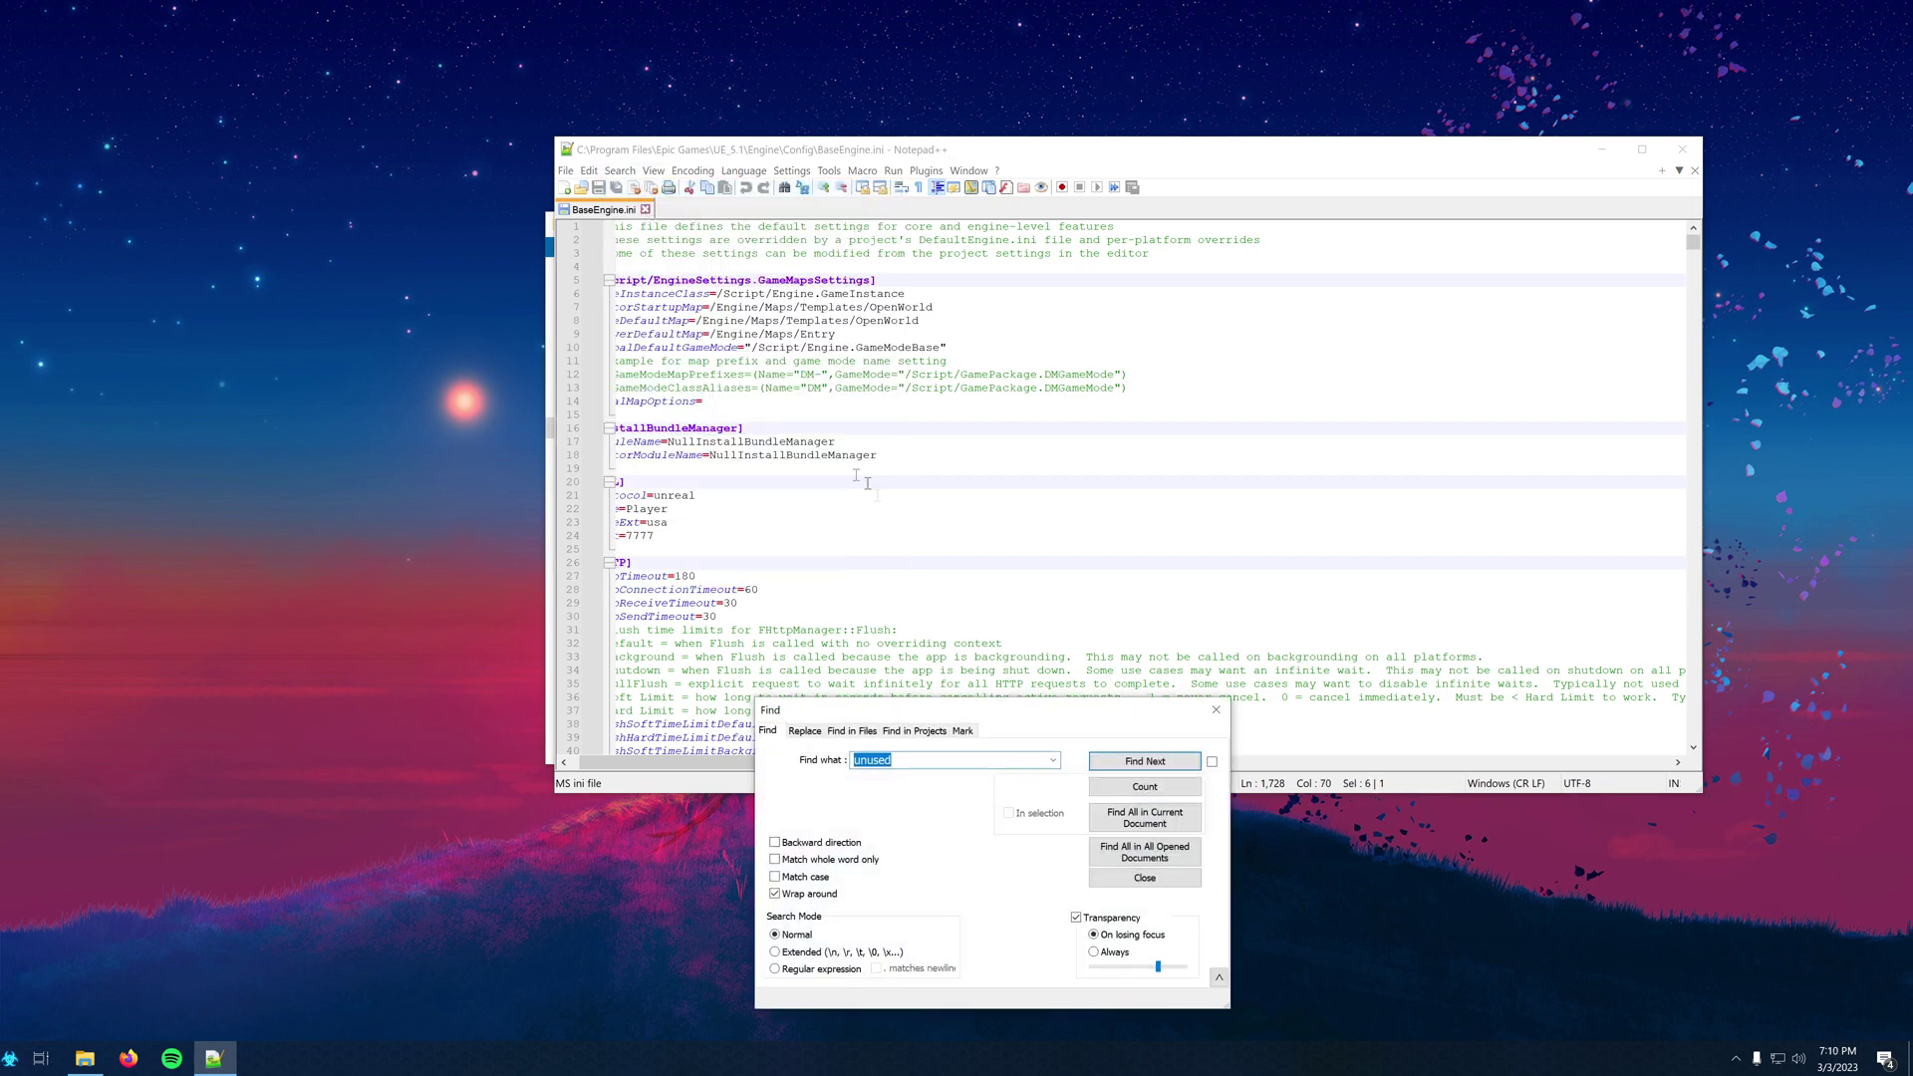
{"action": "left_click", "coordinate": [1052, 760]}
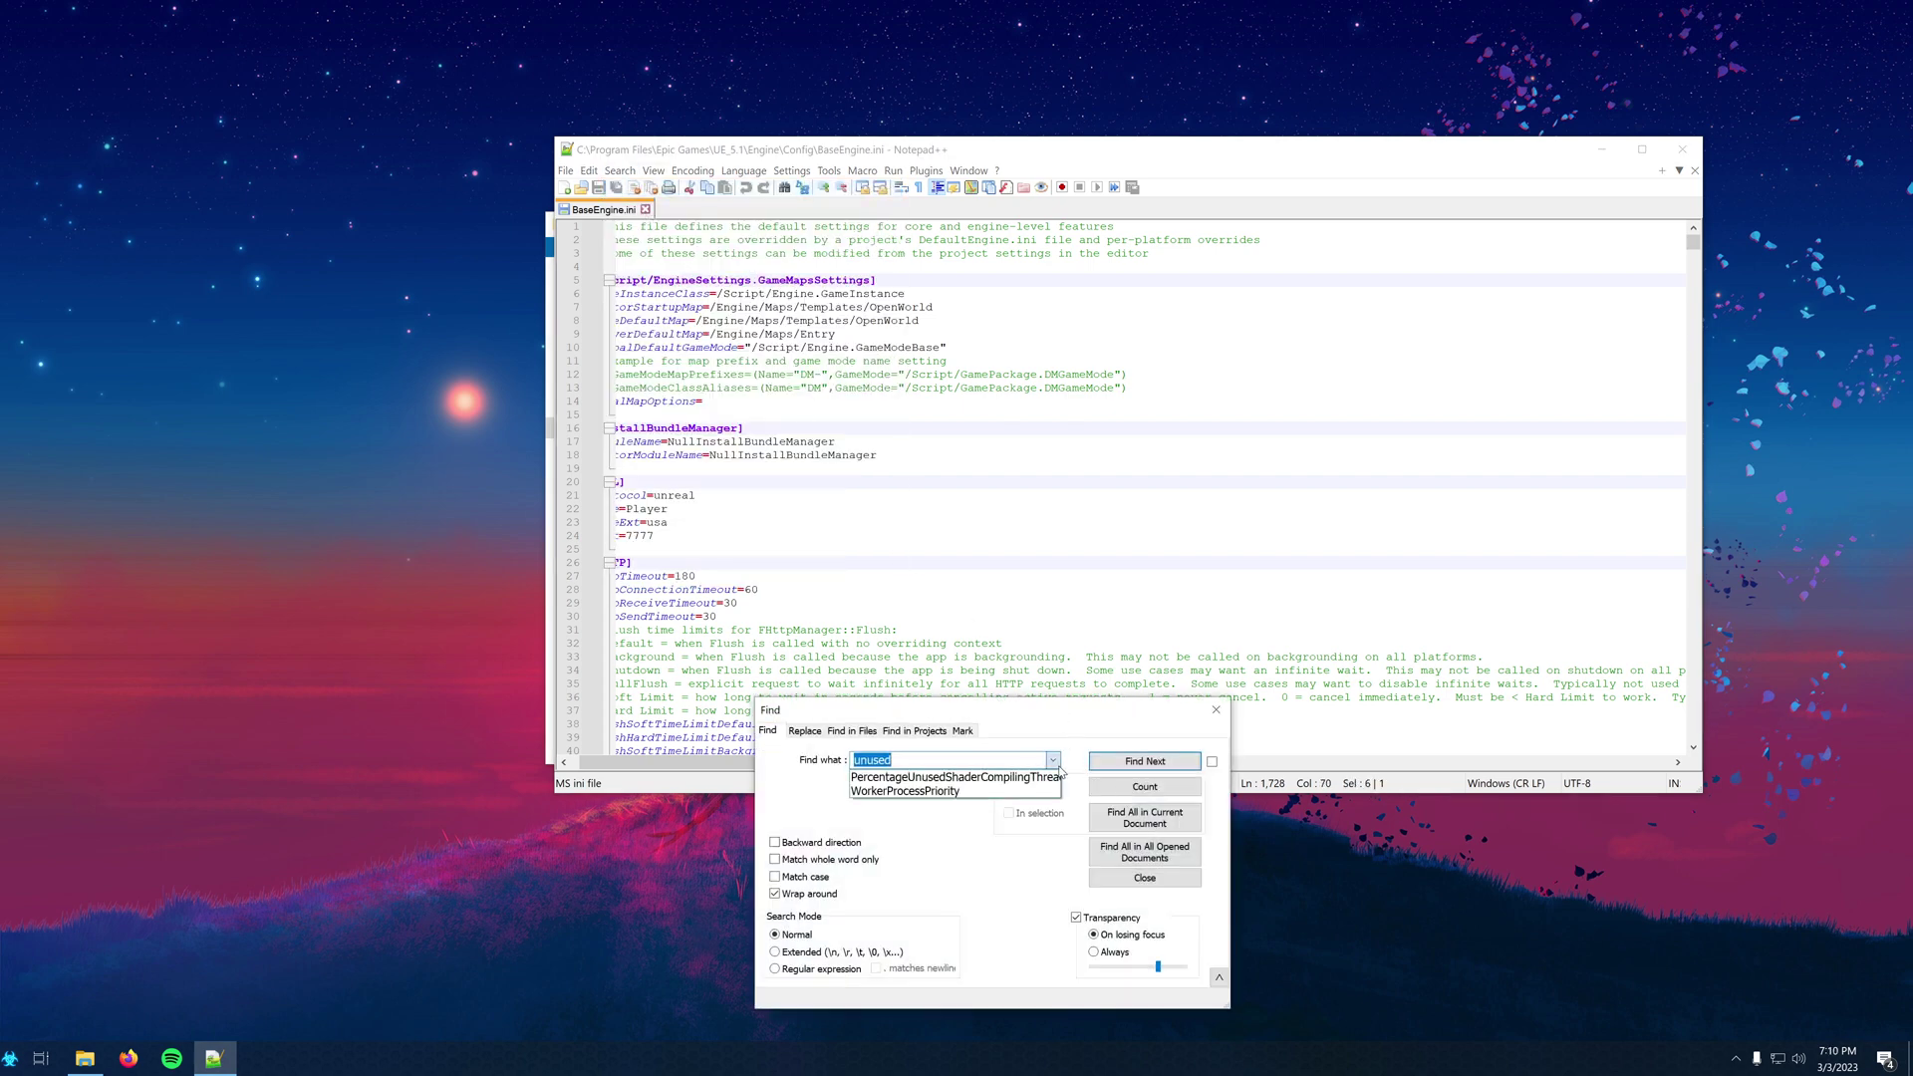
{"action": "left_click", "coordinate": [928, 794]}
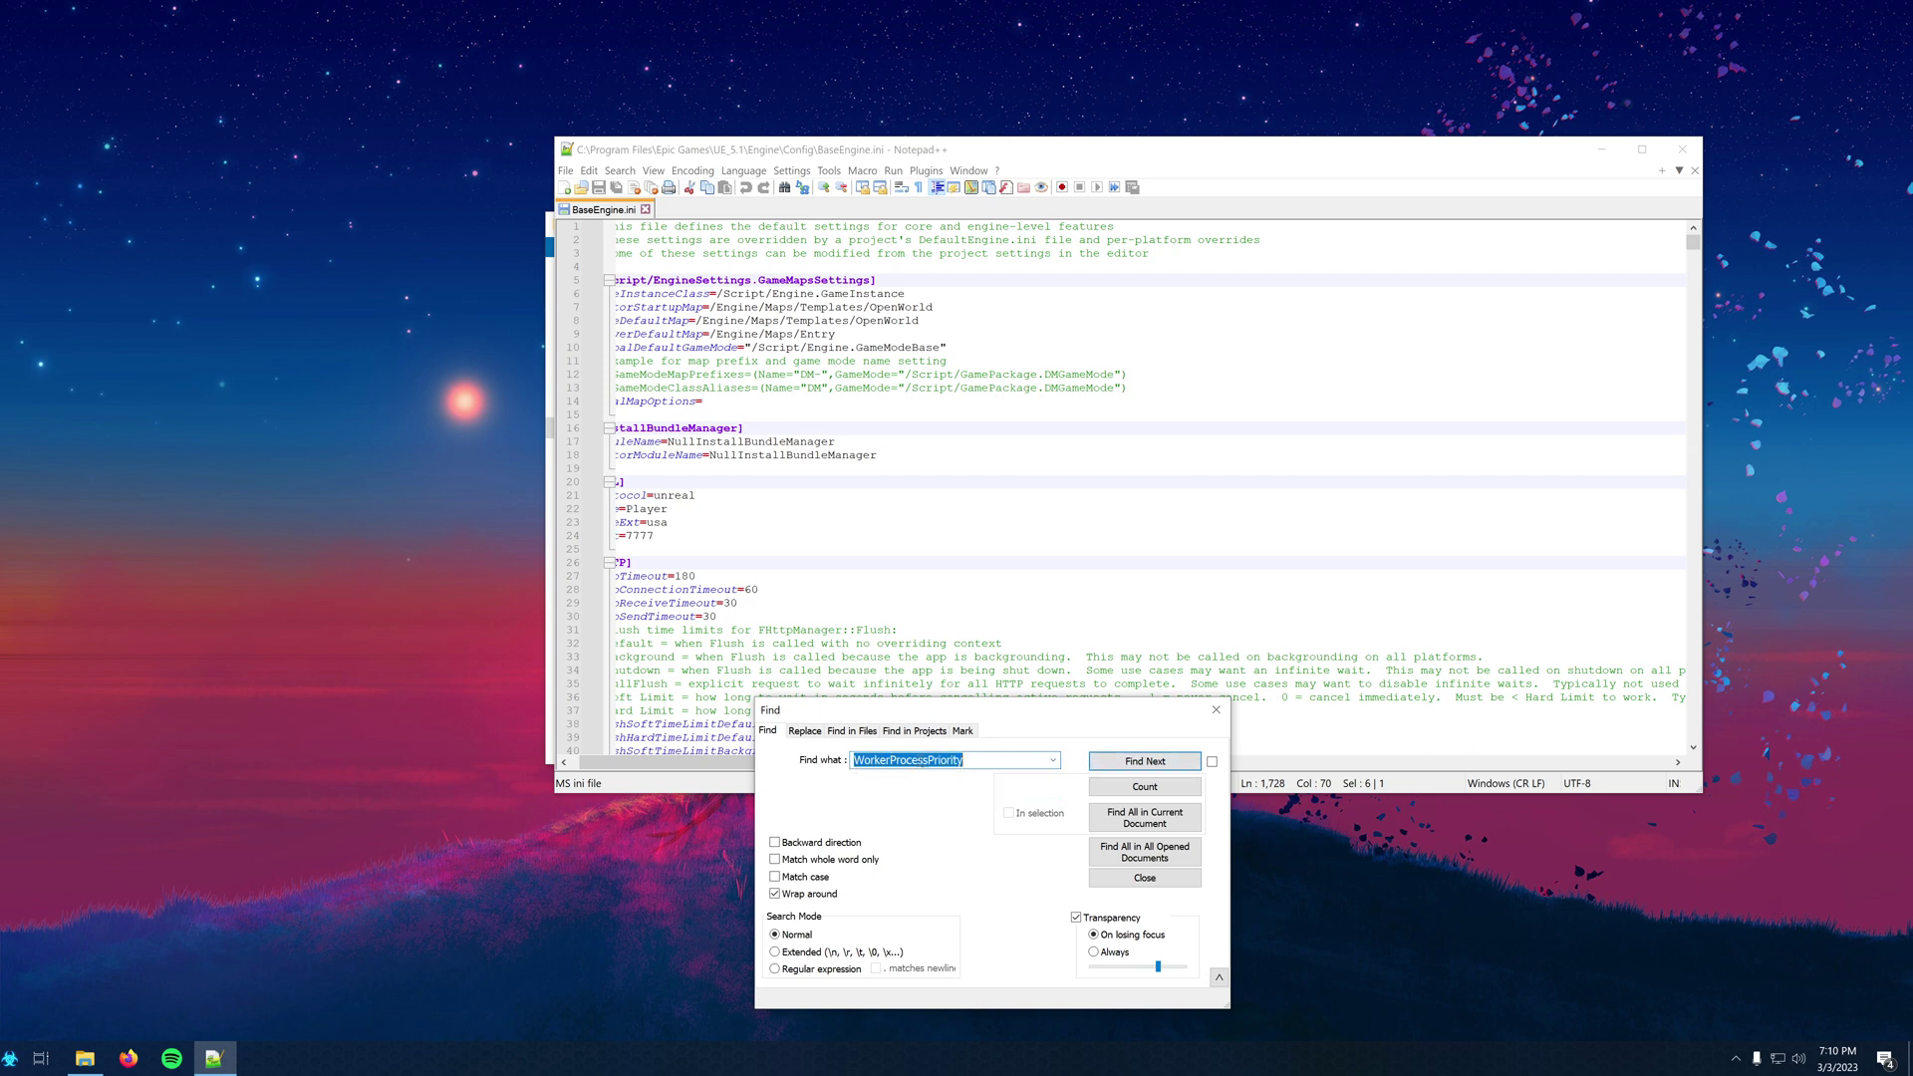
{"action": "left_click", "coordinate": [966, 760]}
{"action": "key", "text": "Return"}
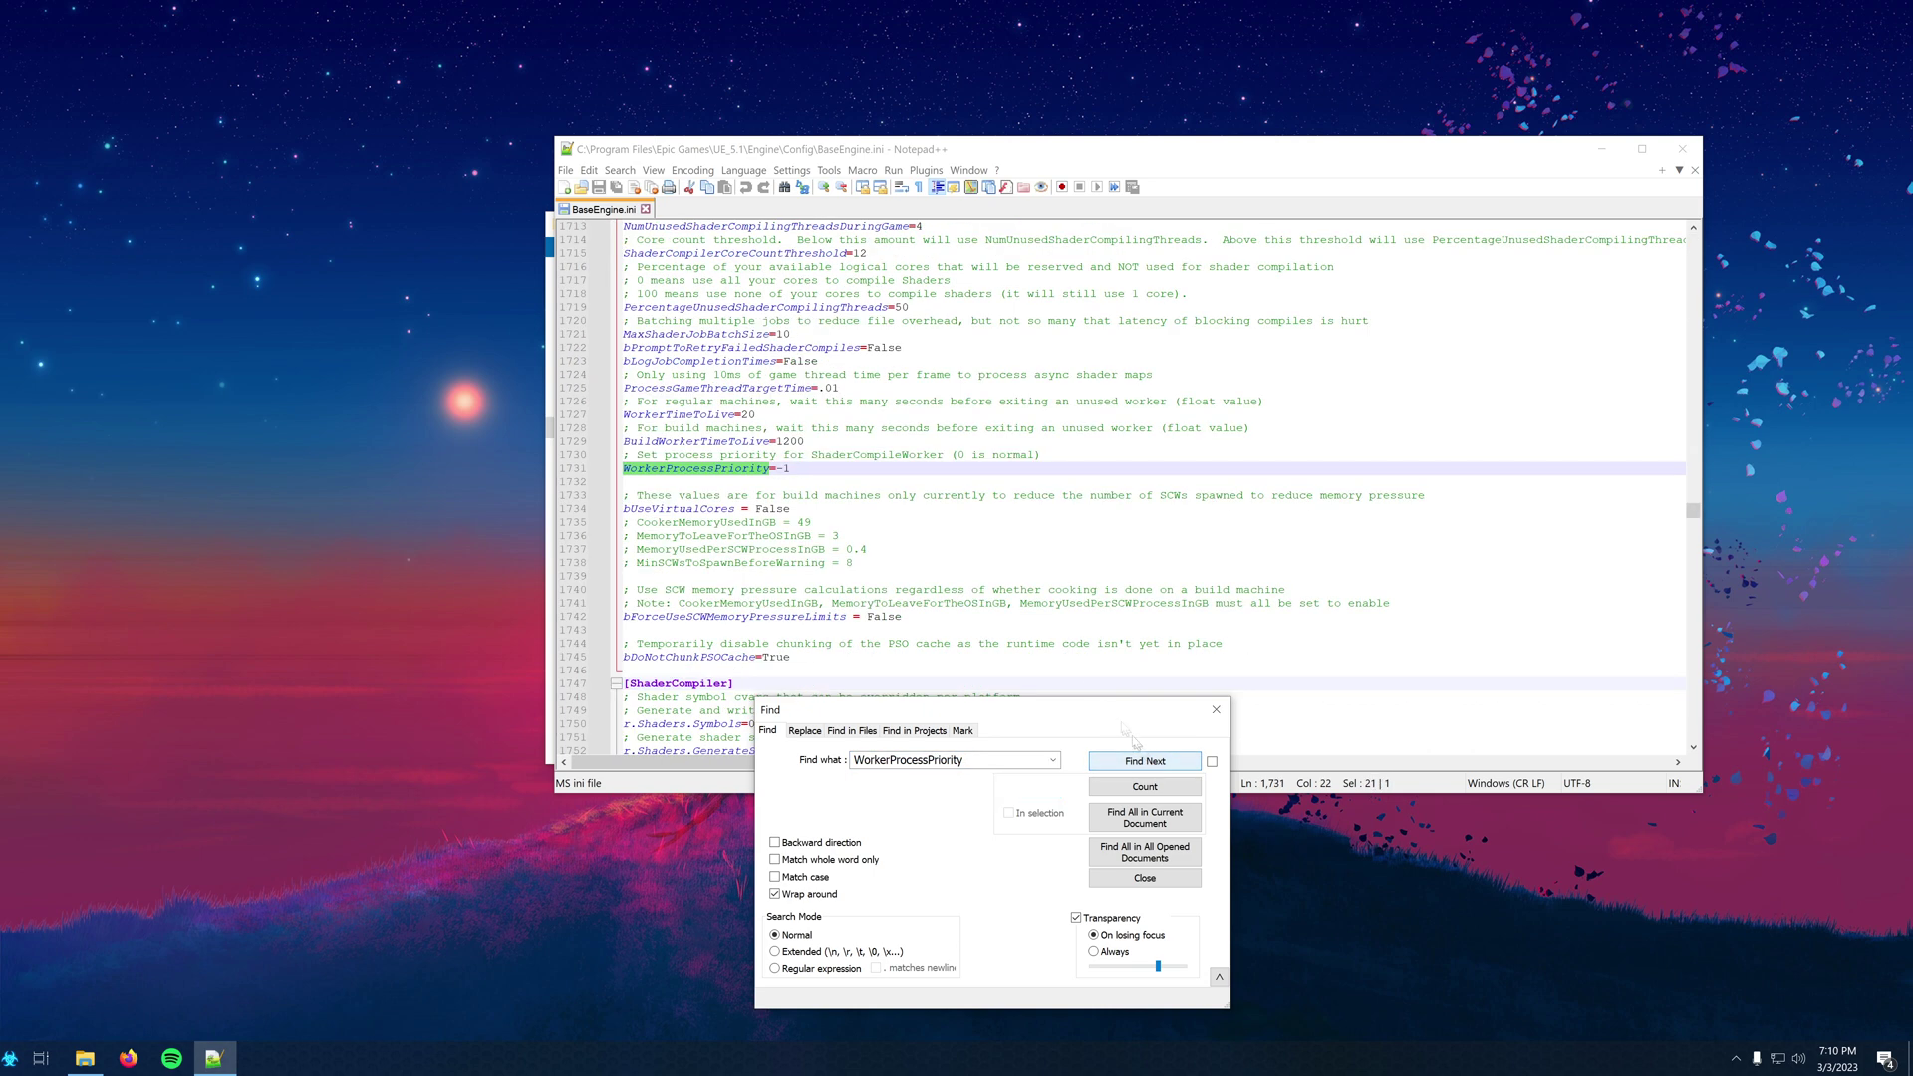
- Change WorkerProcessPriority on line 1731 from -1 to 0
{"action": "double_click", "coordinate": [785, 469]}
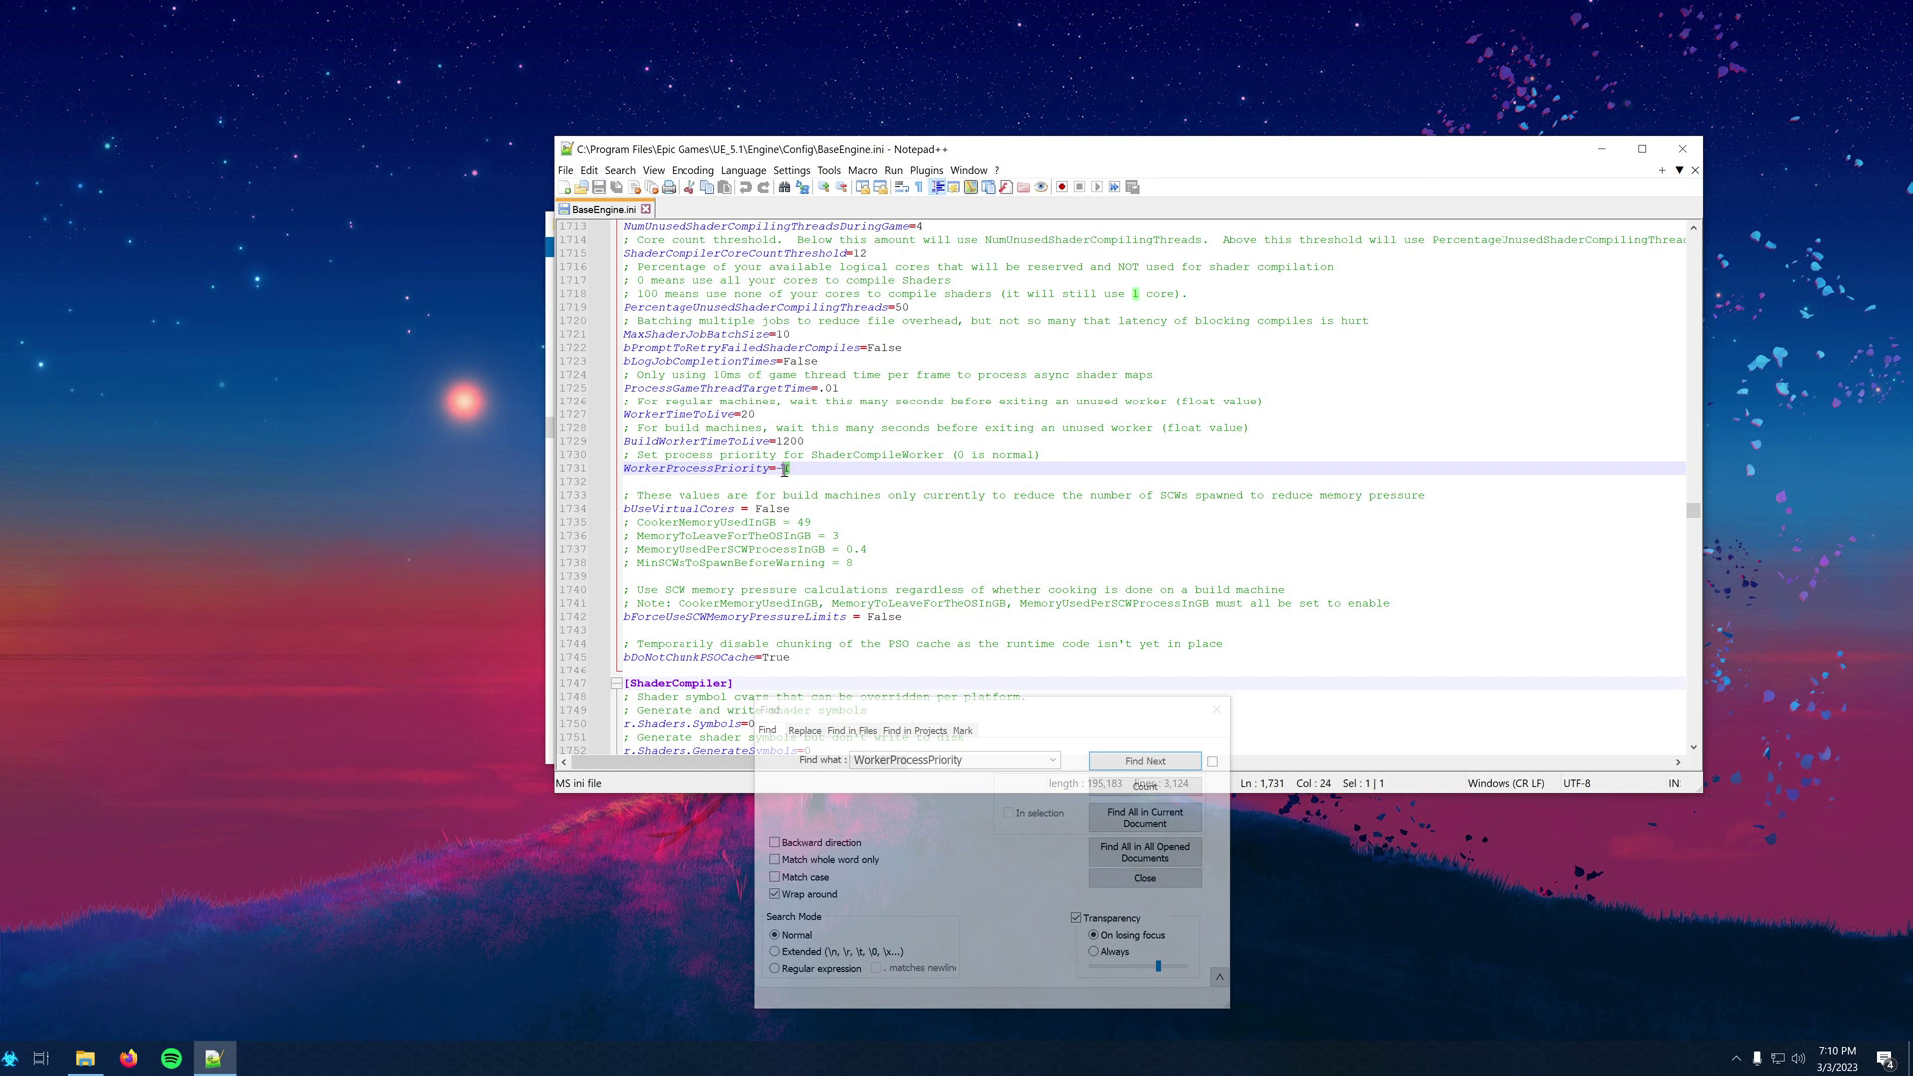
{"action": "left_click", "coordinate": [781, 470]}
{"action": "double_click", "coordinate": [785, 468]}
{"action": "key", "text": "BackSpace"}
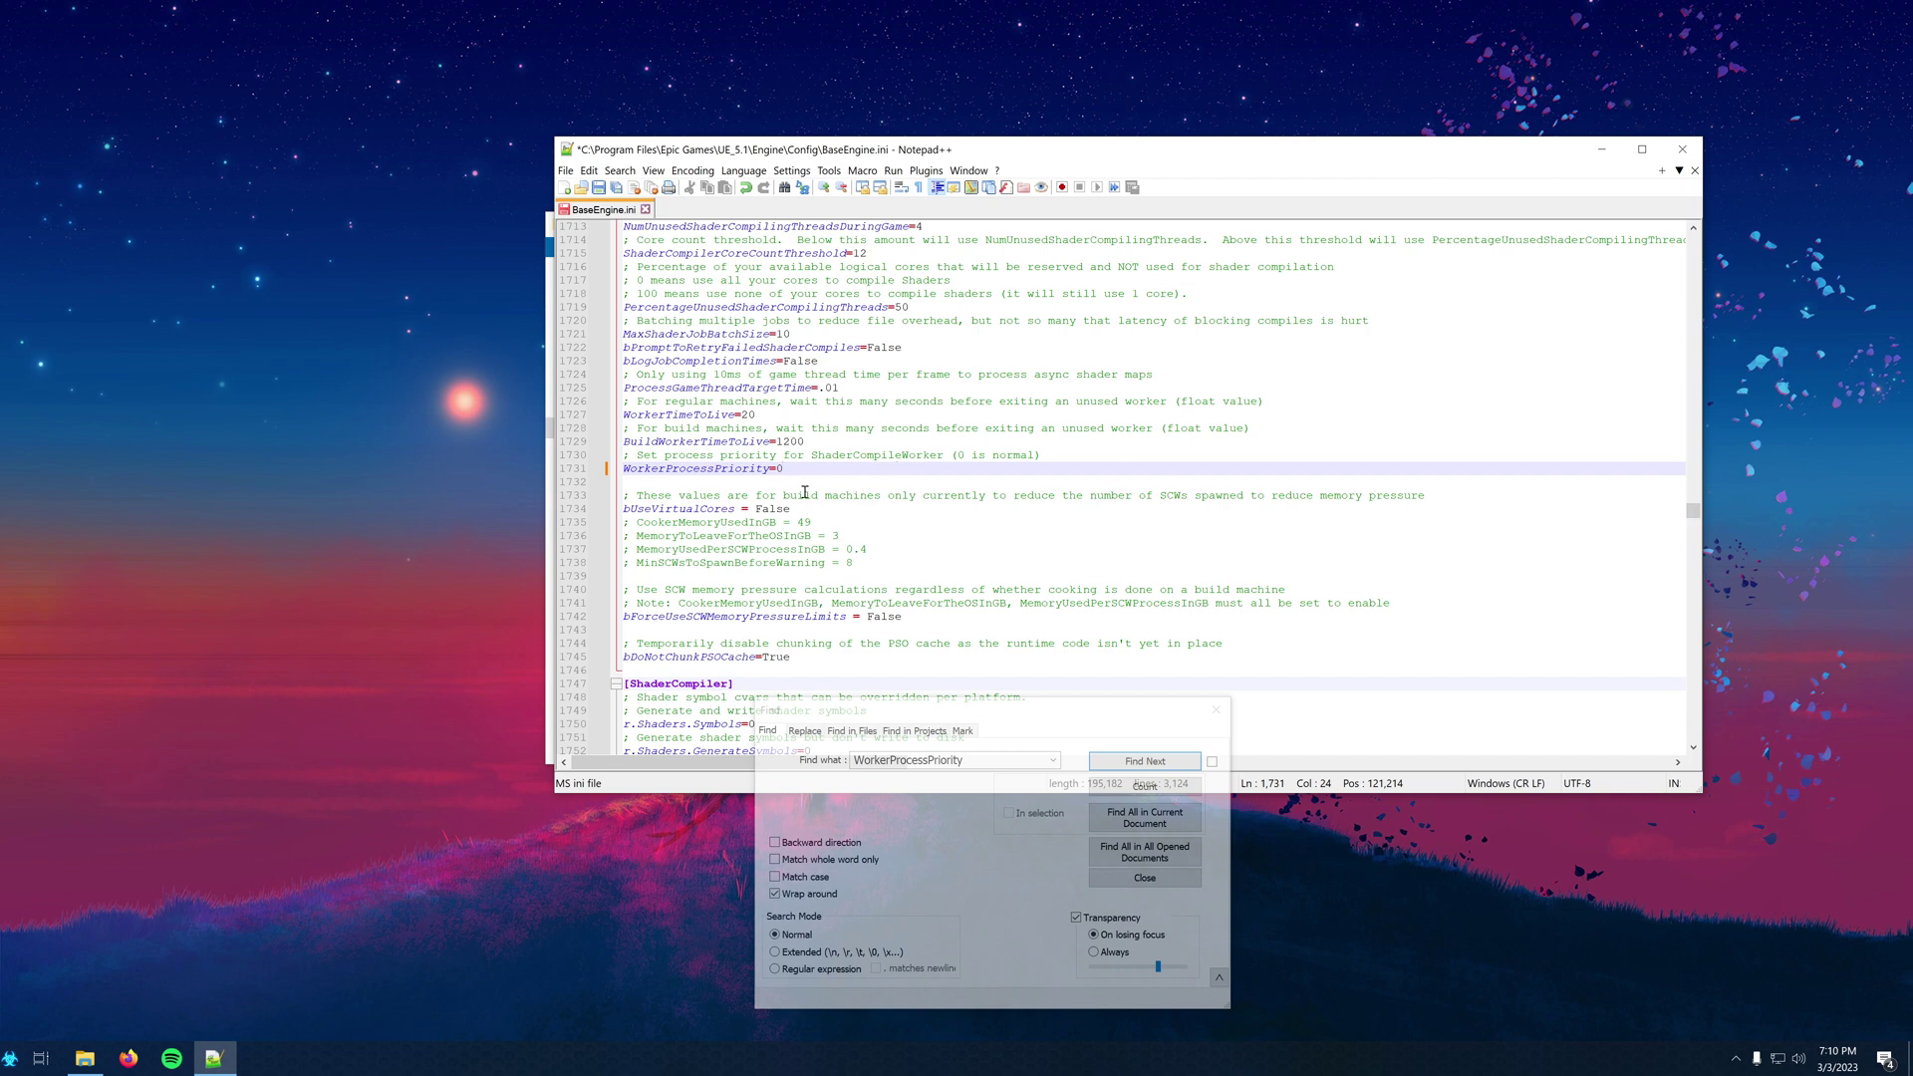
- Find PercentageUnusedShaderCompilingThreads on line 1719, change 50 to 40, save, and close Notepad++
{"action": "left_click", "coordinate": [1036, 780]}
{"action": "left_click", "coordinate": [1052, 760]}
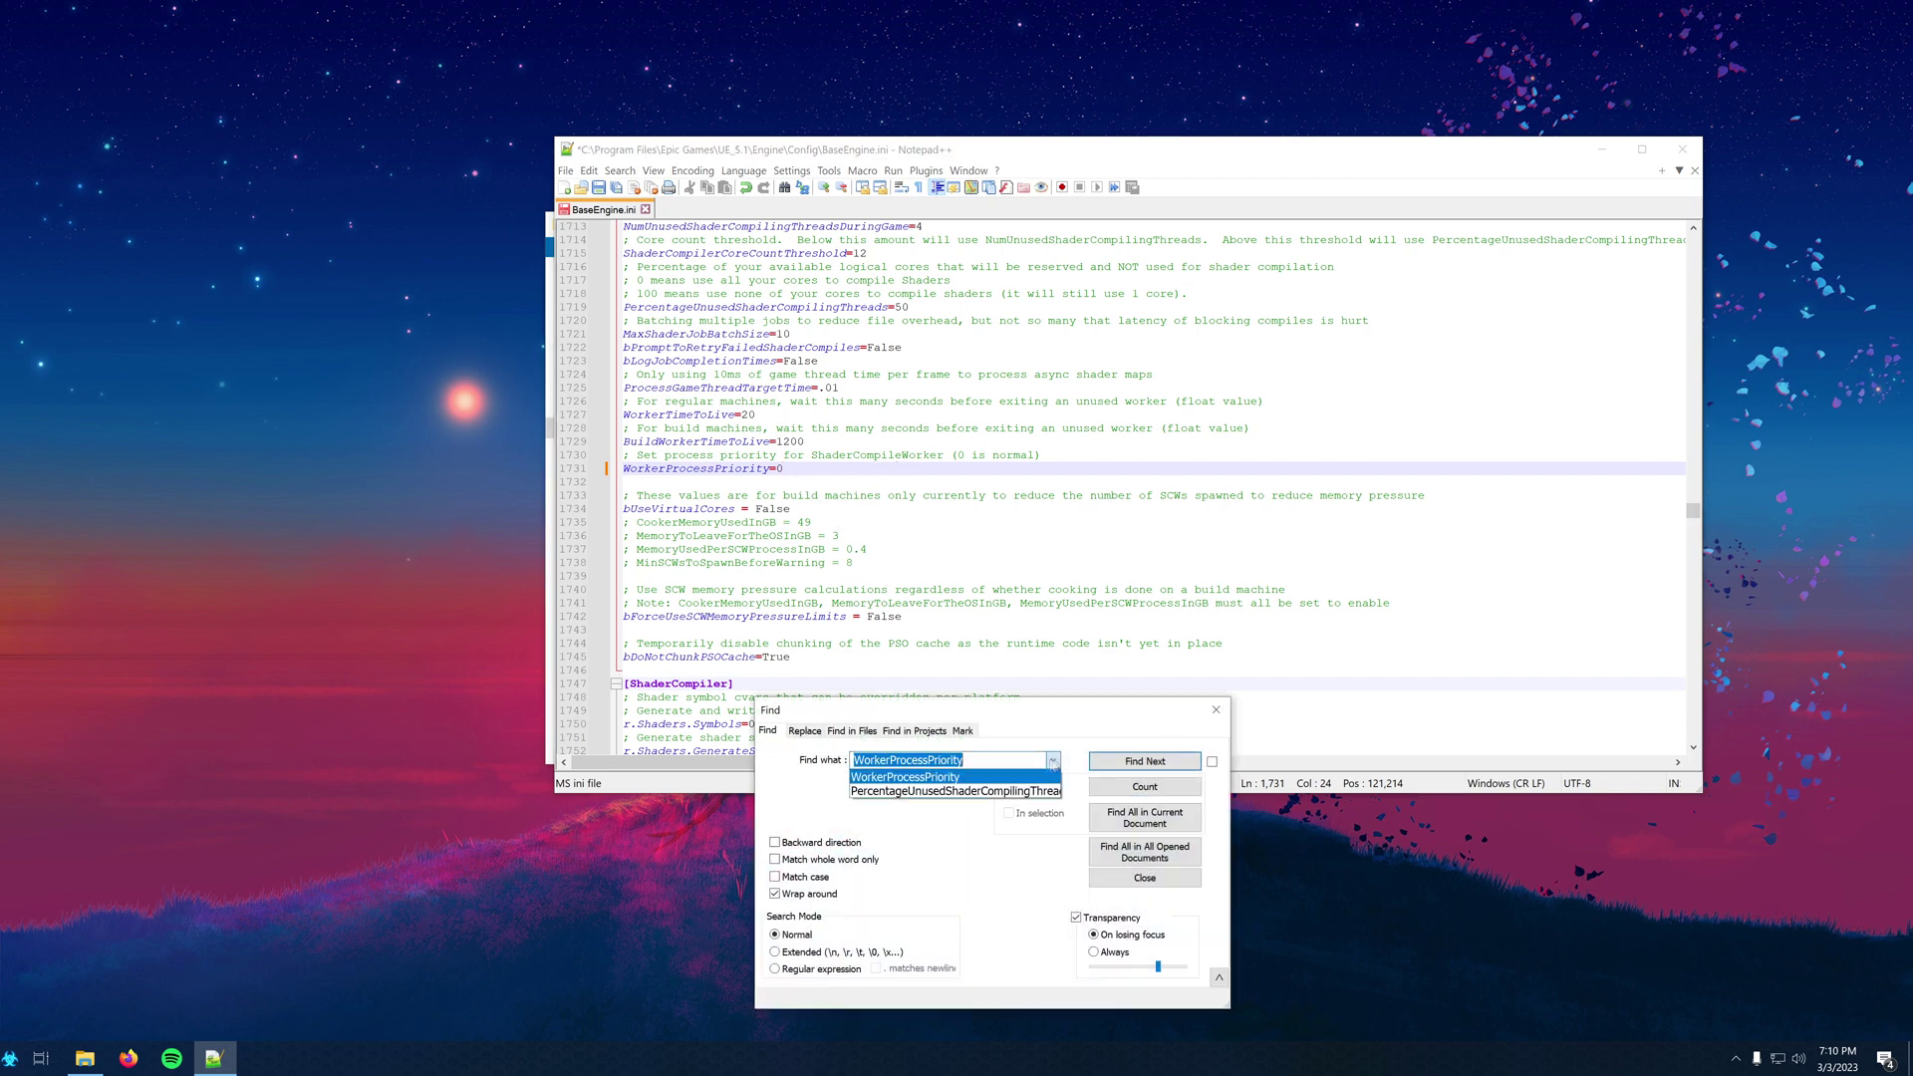
{"action": "left_click", "coordinate": [1026, 792]}
{"action": "left_click", "coordinate": [1145, 760]}
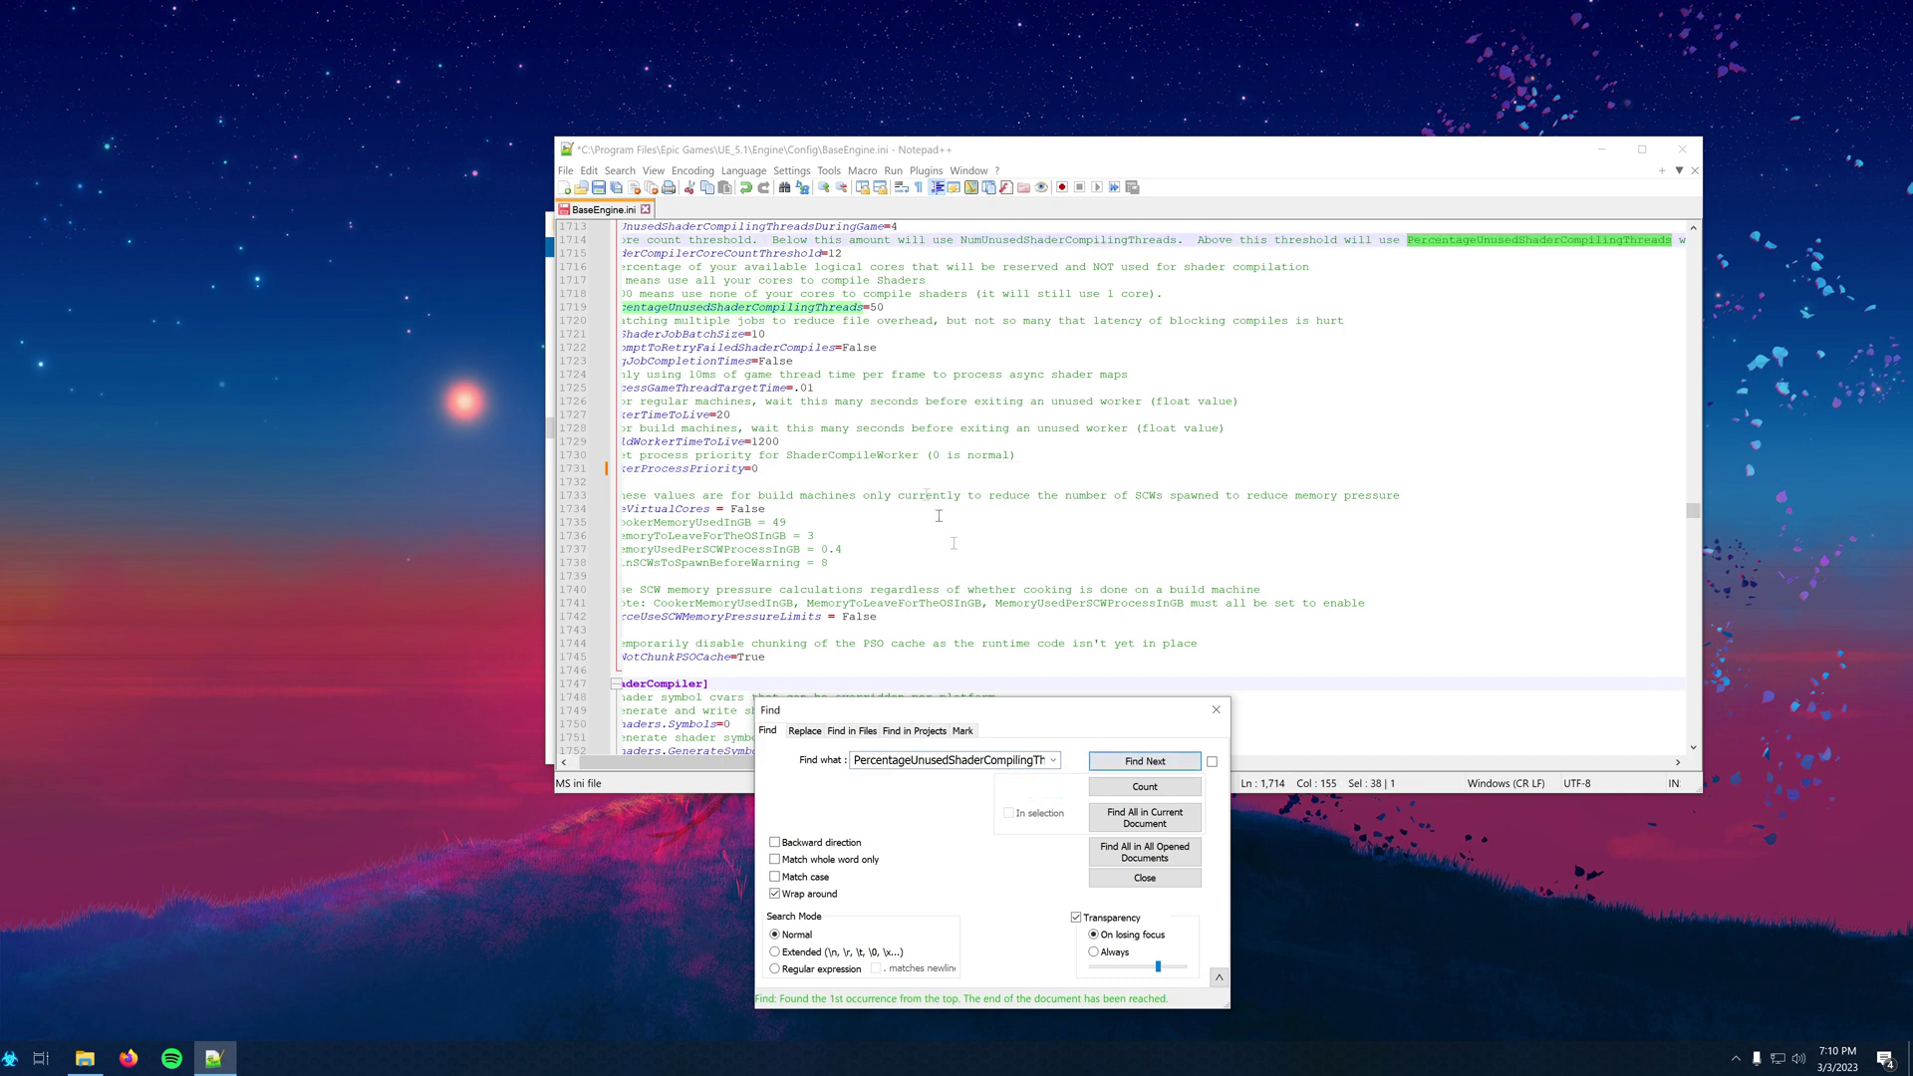
{"action": "left_click_drag", "start_coordinate": [871, 309], "coordinate": [878, 309]}
{"action": "double_click", "coordinate": [875, 308]}
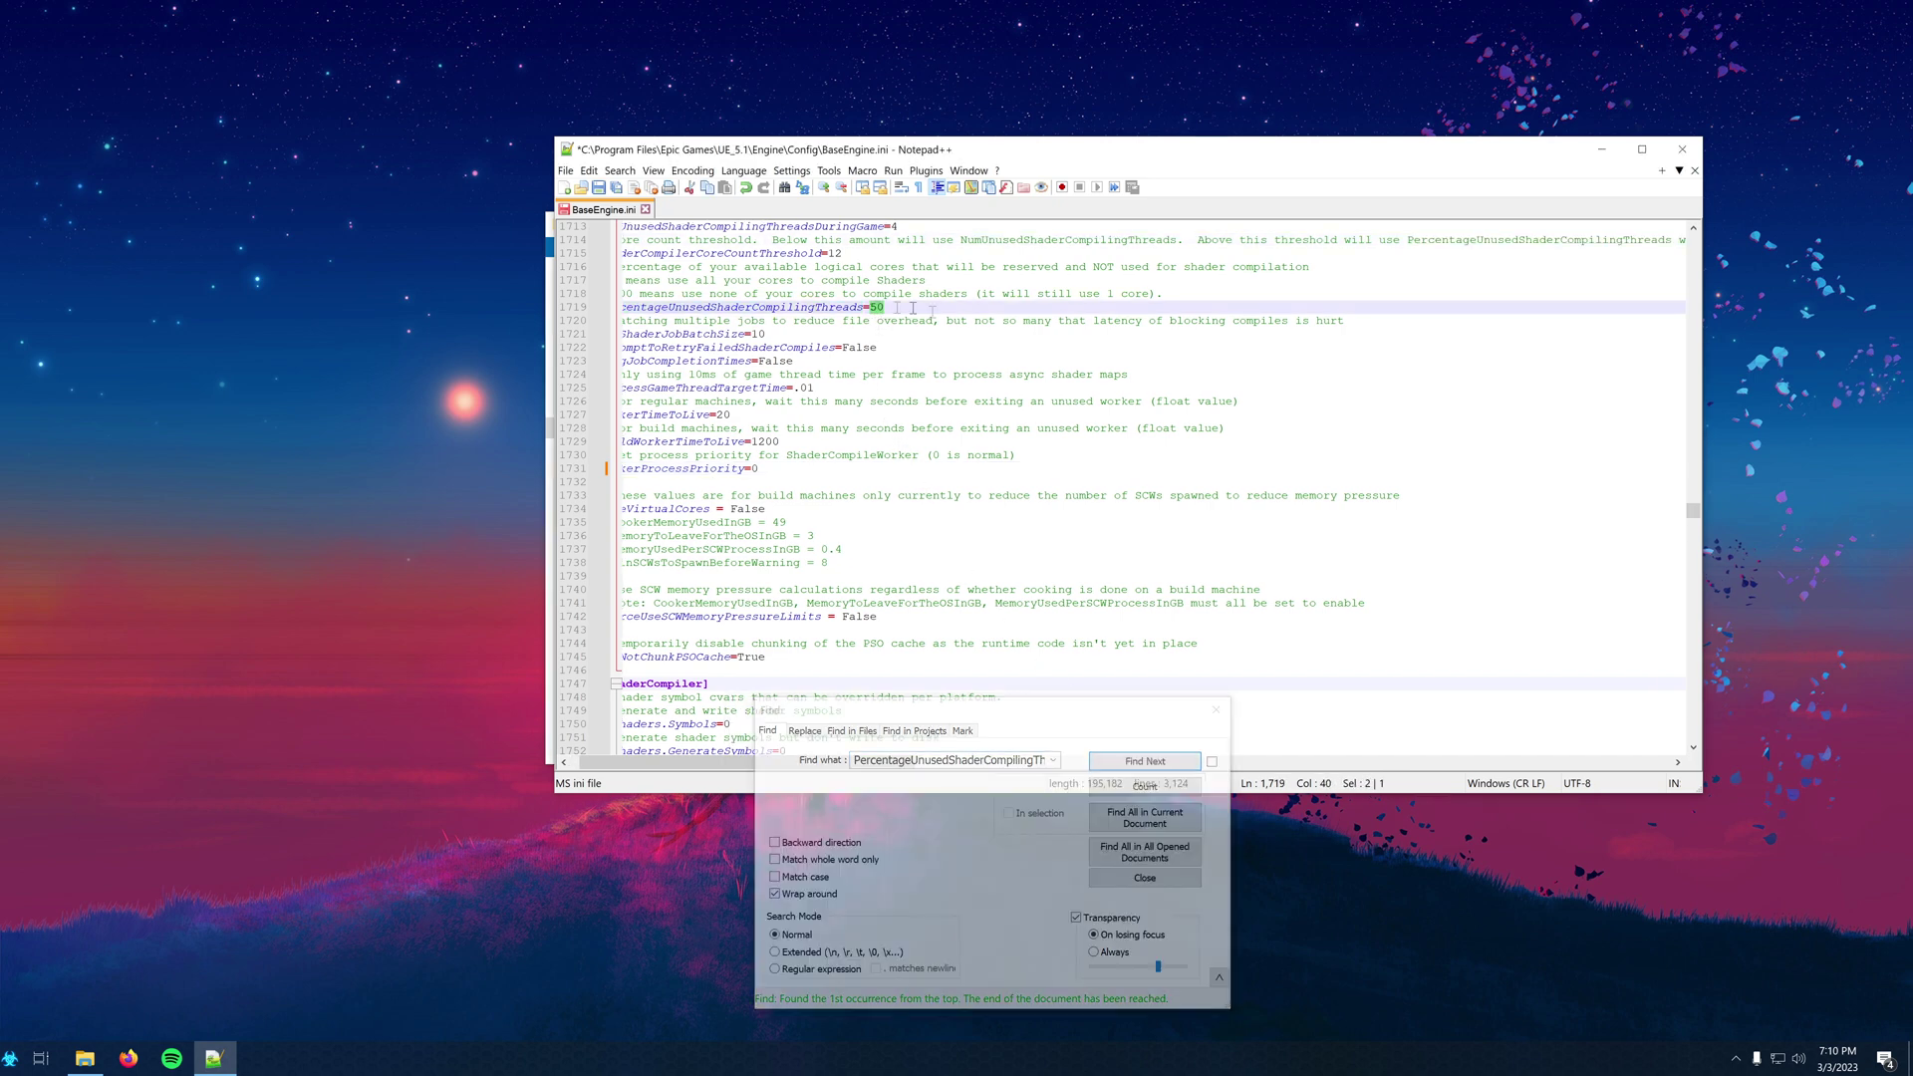
{"action": "type", "text": "40"}
{"action": "left_click", "coordinate": [599, 188]}
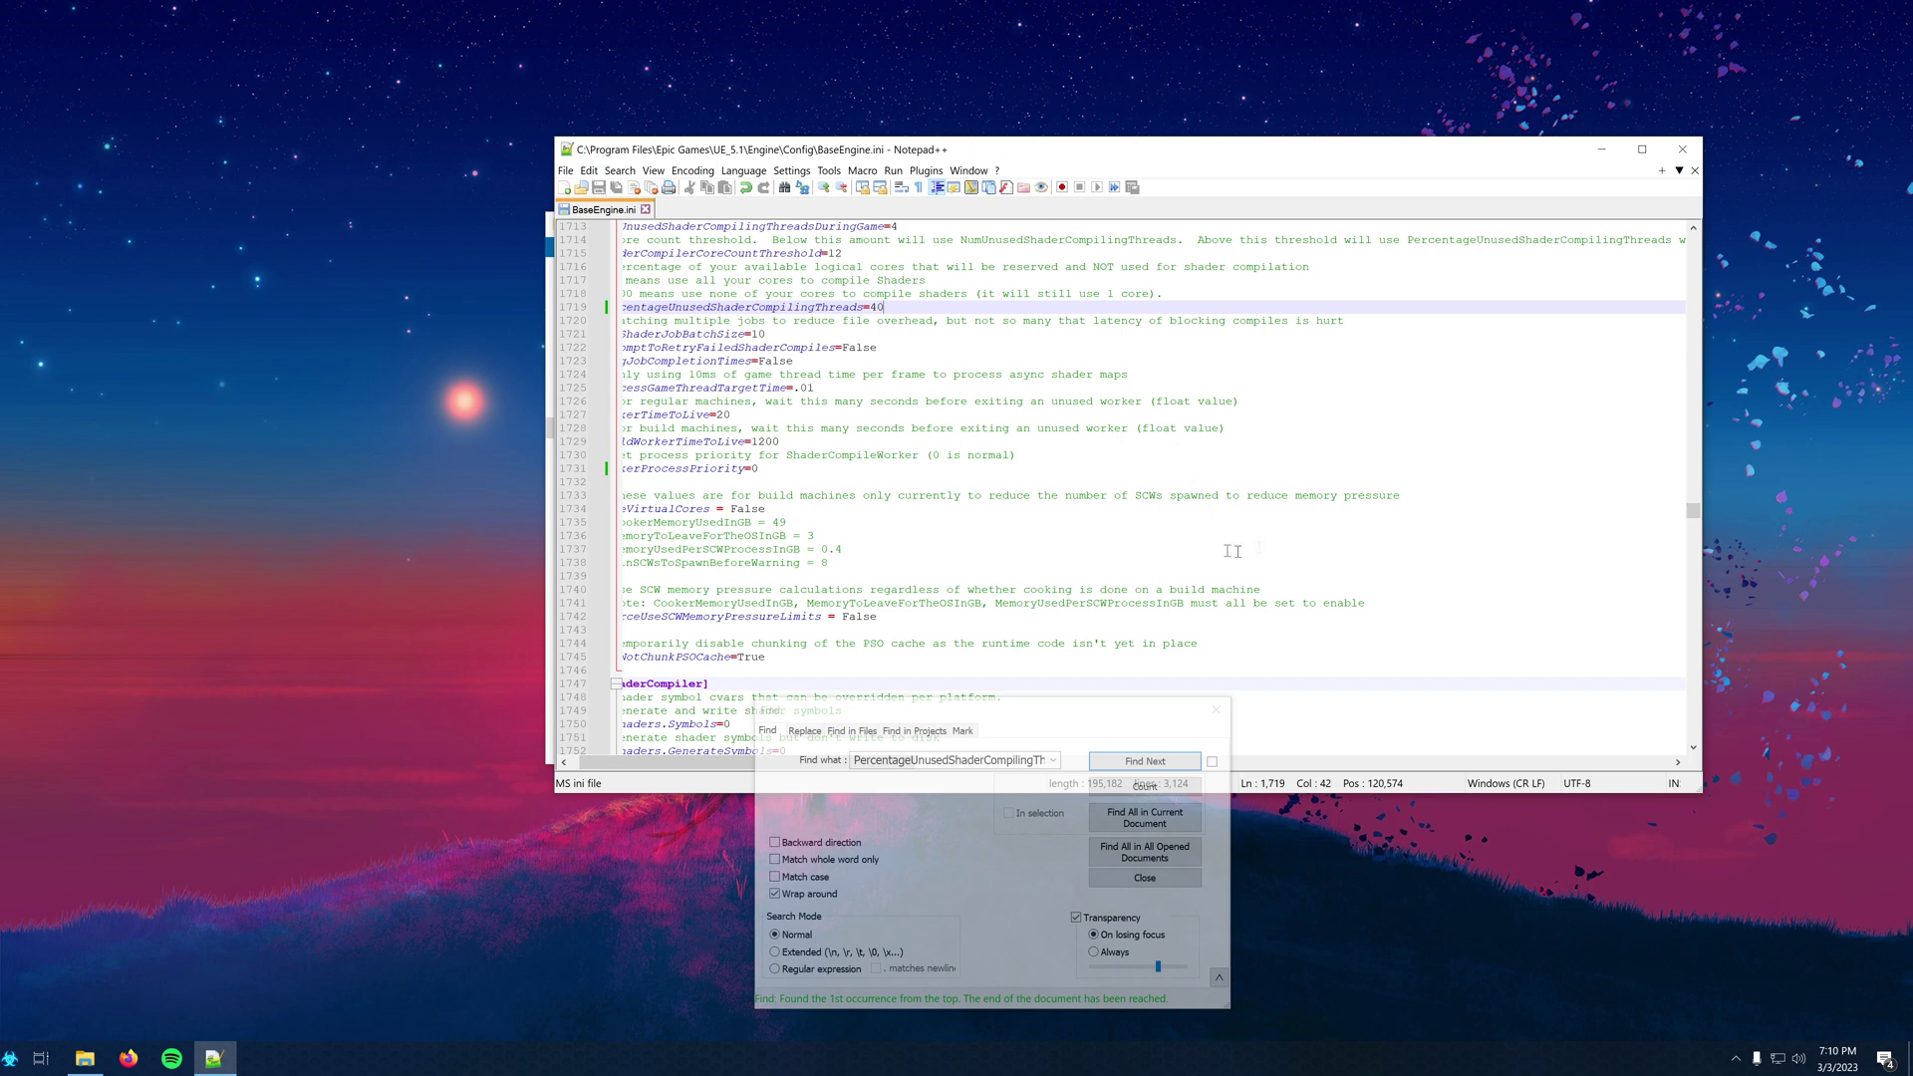
{"action": "left_click", "coordinate": [1682, 149]}
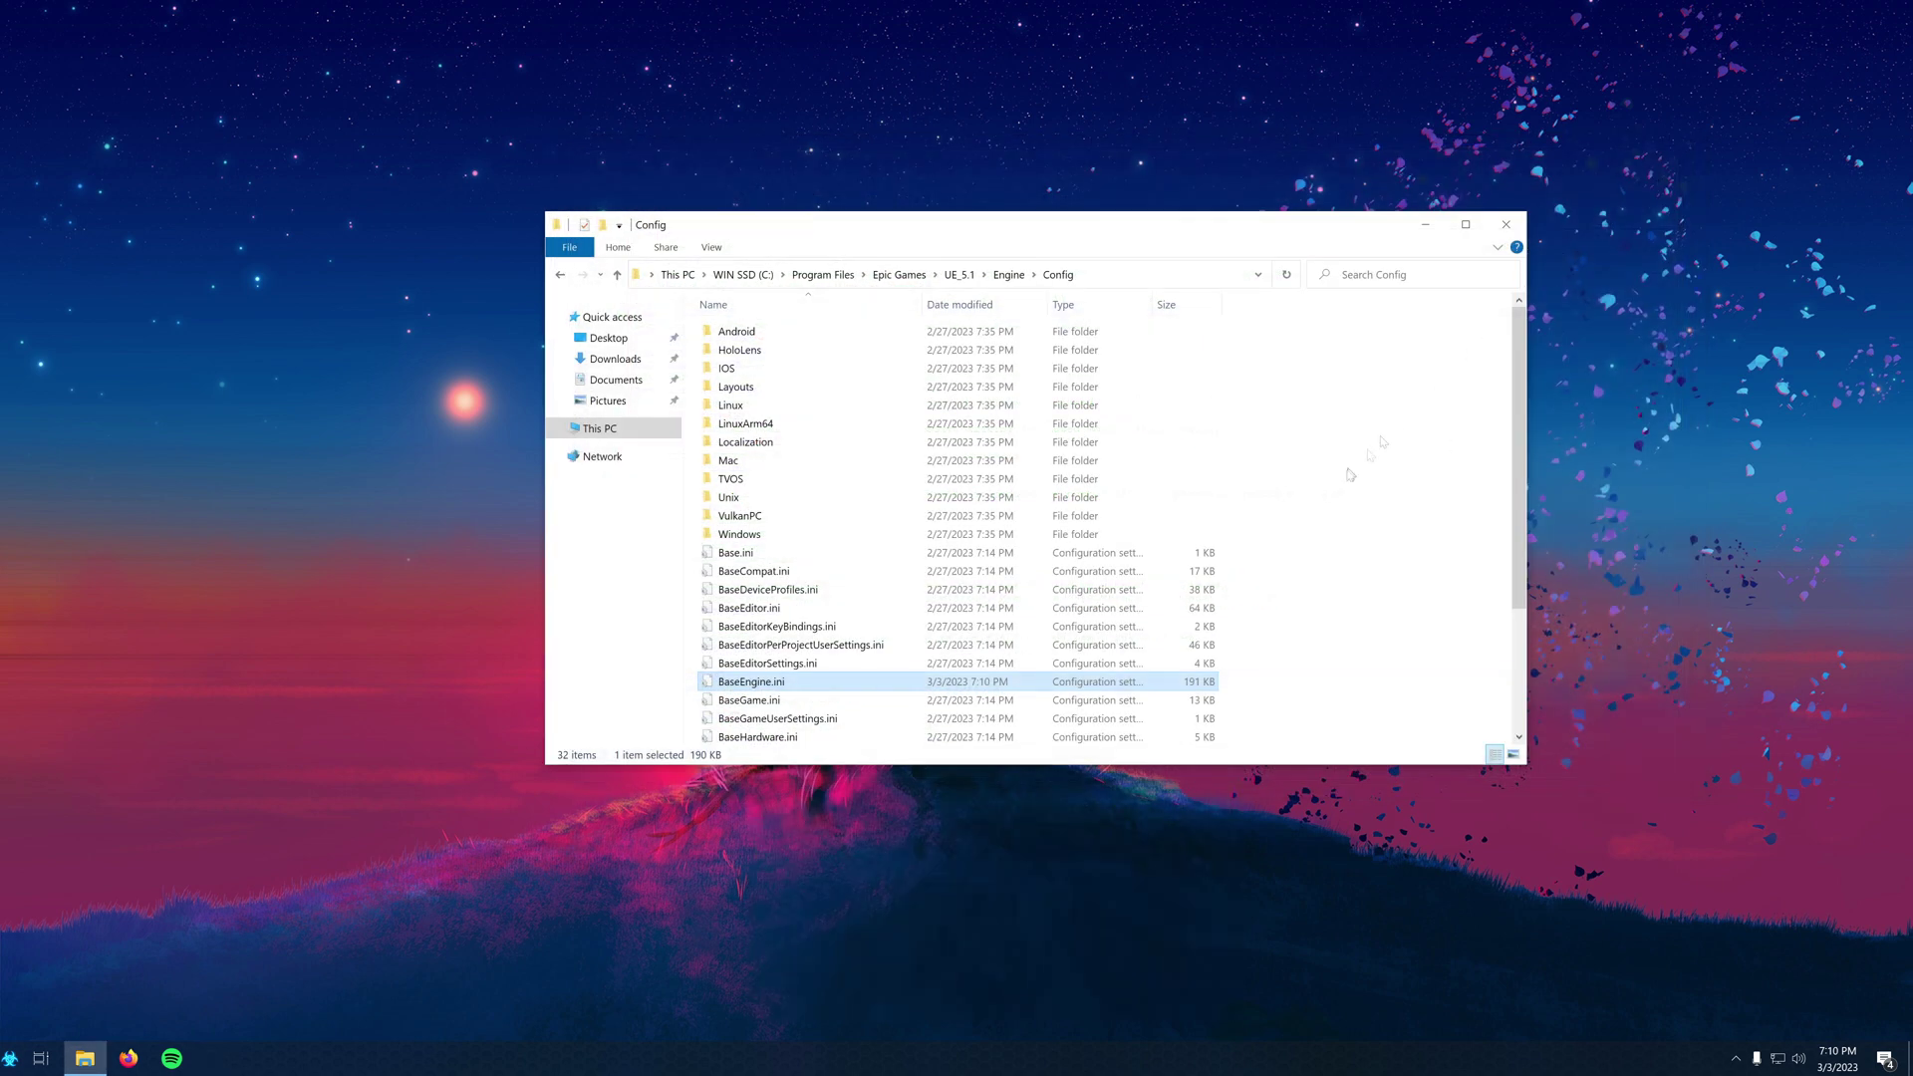
- Close the Config folder's File Explorer window
{"action": "left_click", "coordinate": [1519, 224]}
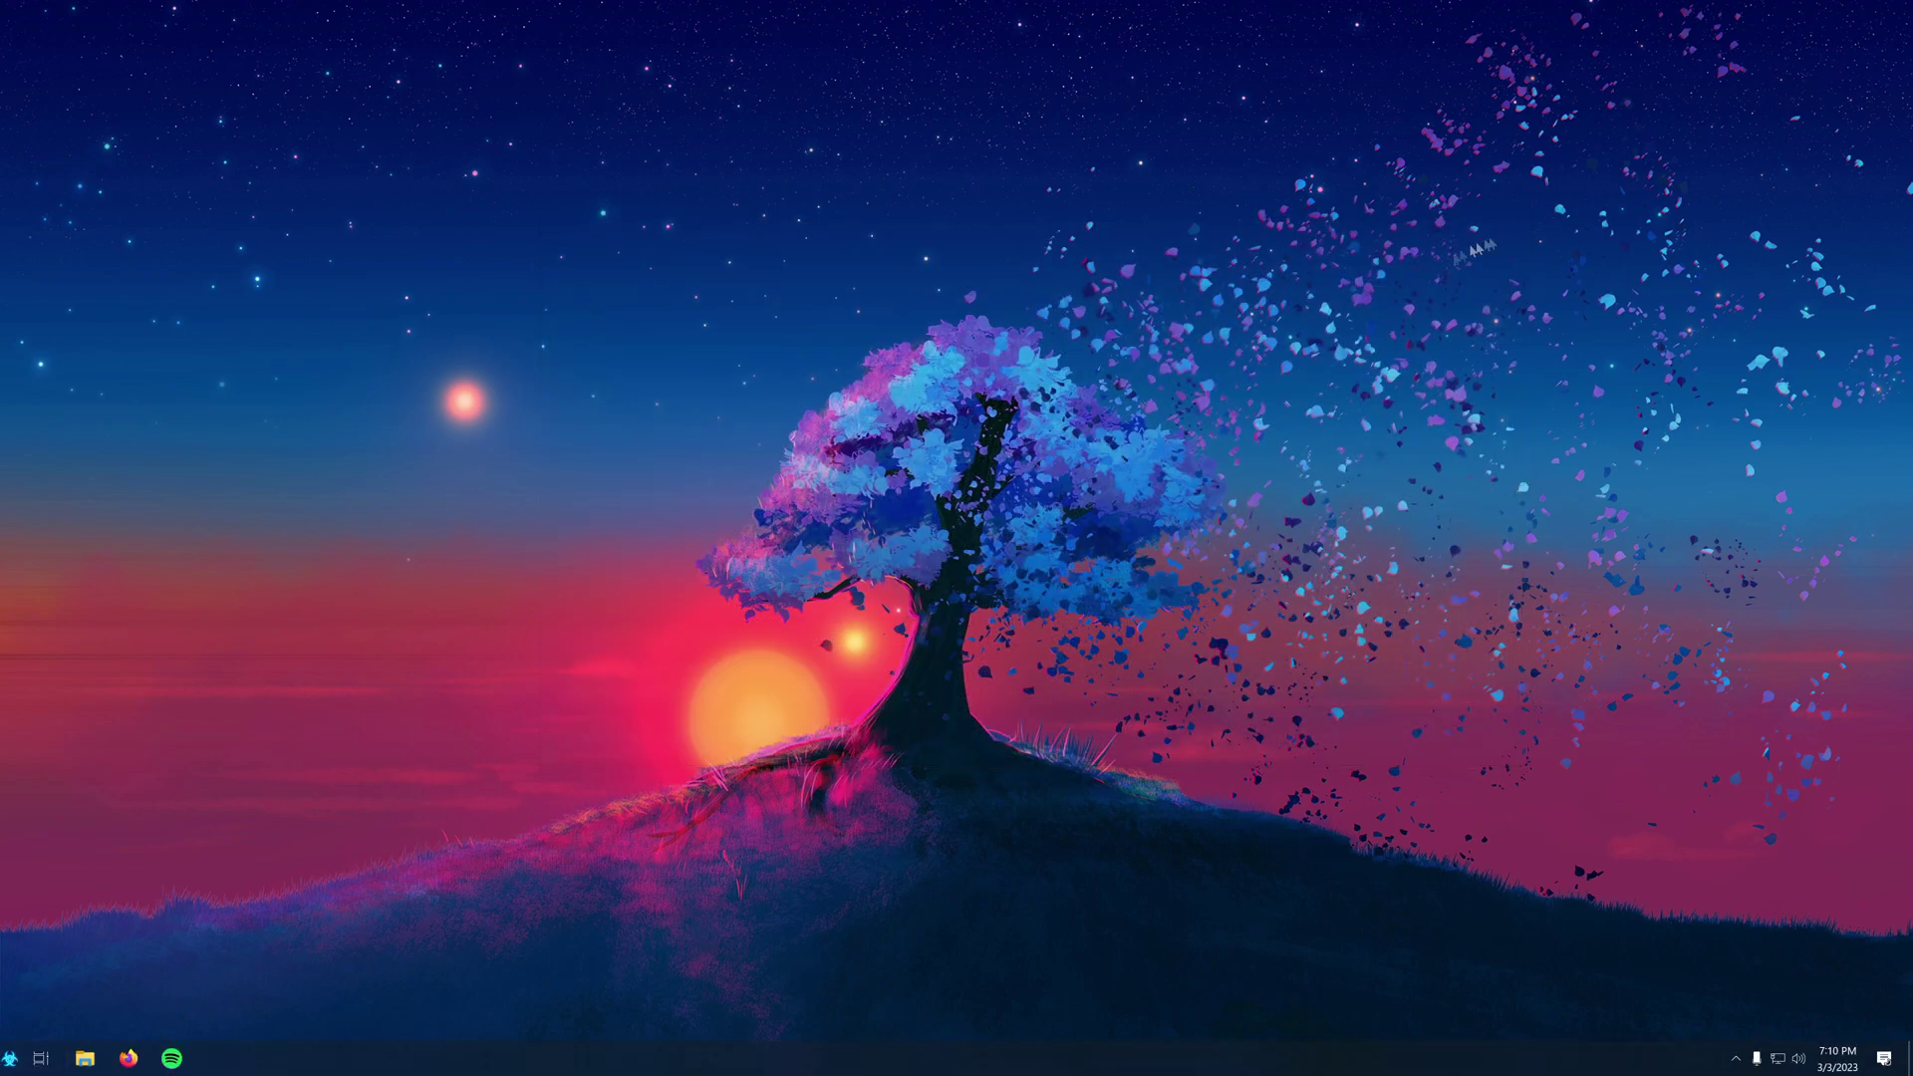